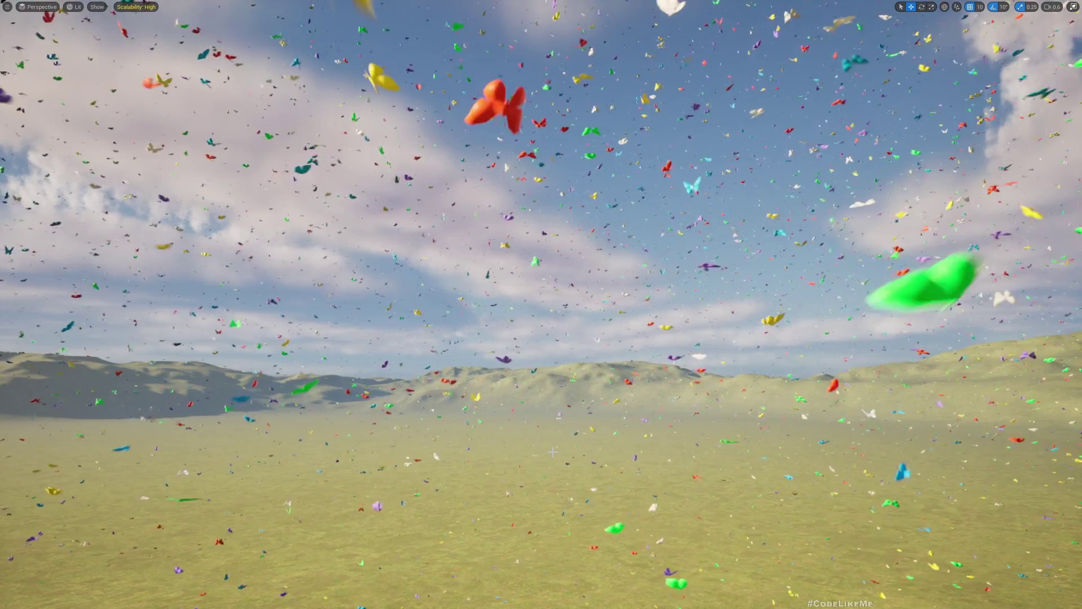
Leave immersive mode and select the Butterfly static mesh in the Content Browser.
{"action": "key", "text": "F11"}
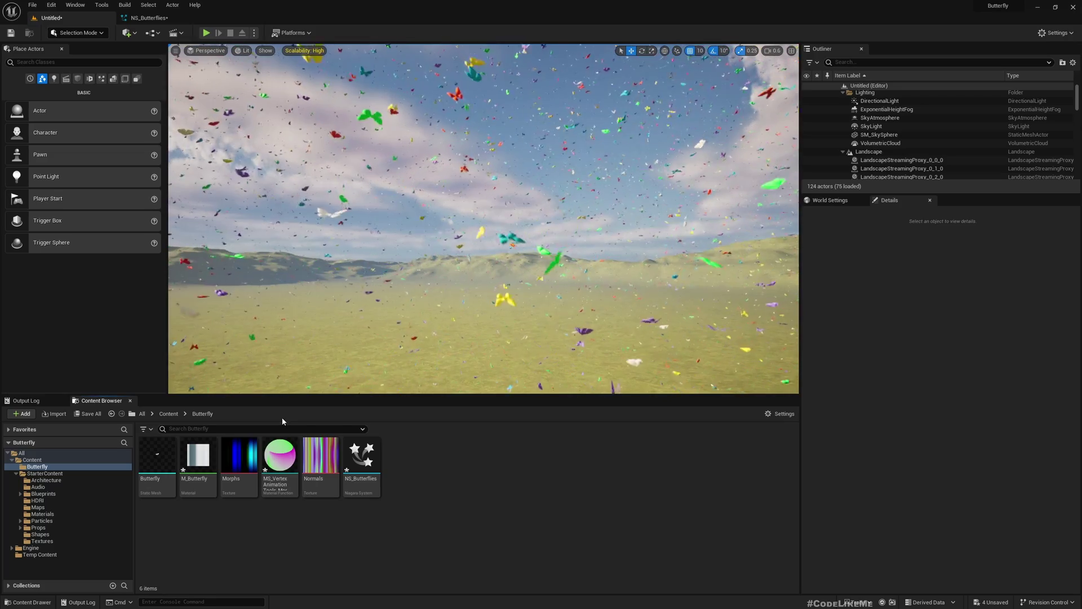
{"action": "mouse_move", "coordinate": [247, 442]}
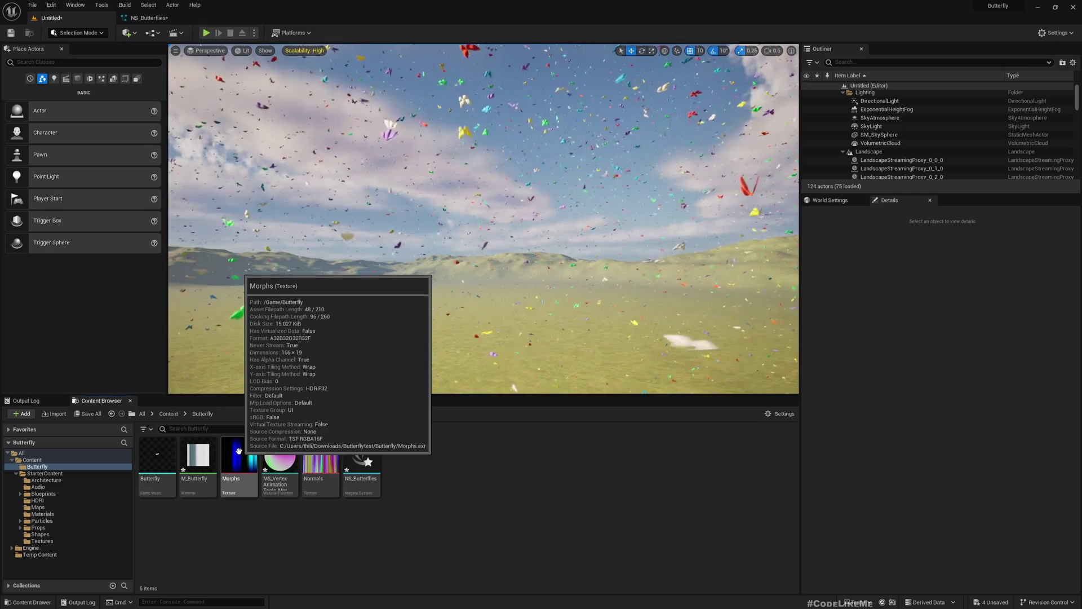
{"action": "left_click", "coordinate": [238, 450]}
{"action": "left_click", "coordinate": [311, 463]}
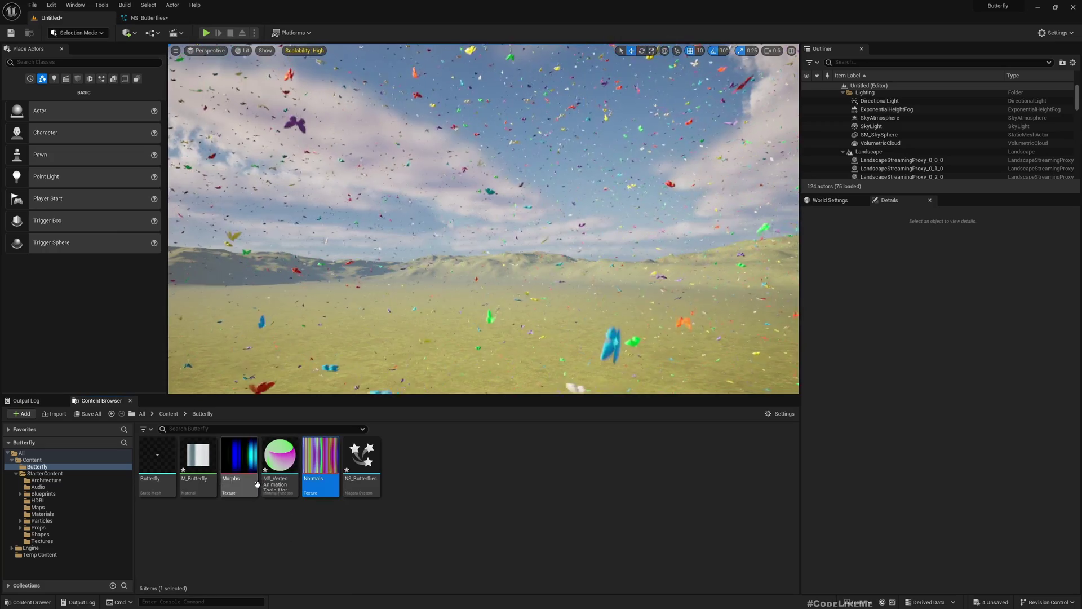
{"action": "mouse_move", "coordinate": [161, 452]}
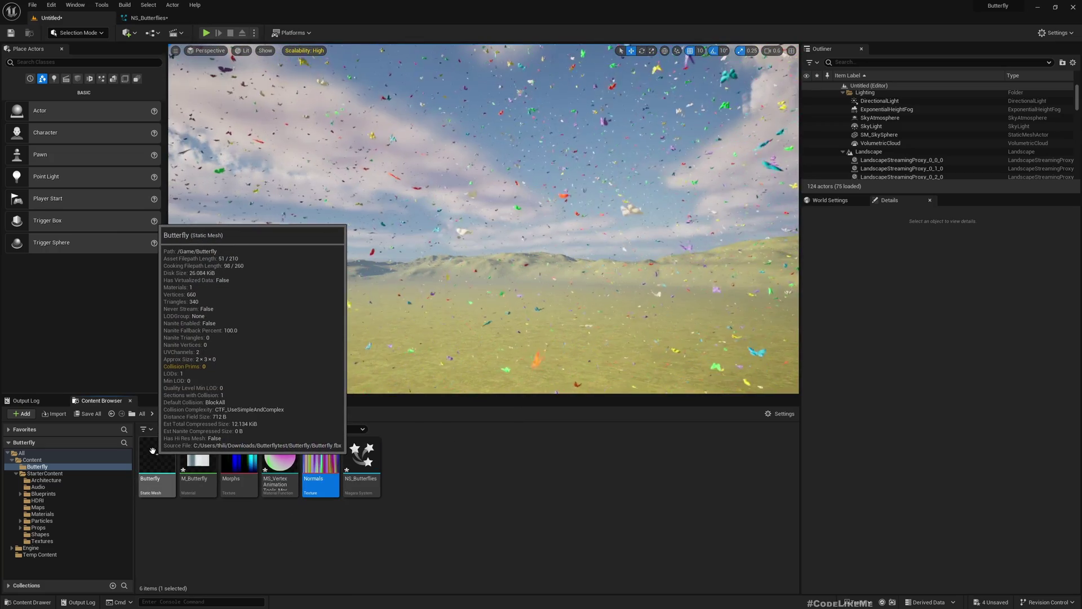
{"action": "left_click", "coordinate": [153, 451]}
Place the Butterfly mesh on the grass in the level and scale it to 40.
{"action": "right_click_drag", "start_coordinate": [338, 361], "coordinate": [242, 391]}
{"action": "scroll", "coordinate": [338, 383], "scroll_direction": "up", "scroll_amount": 2}
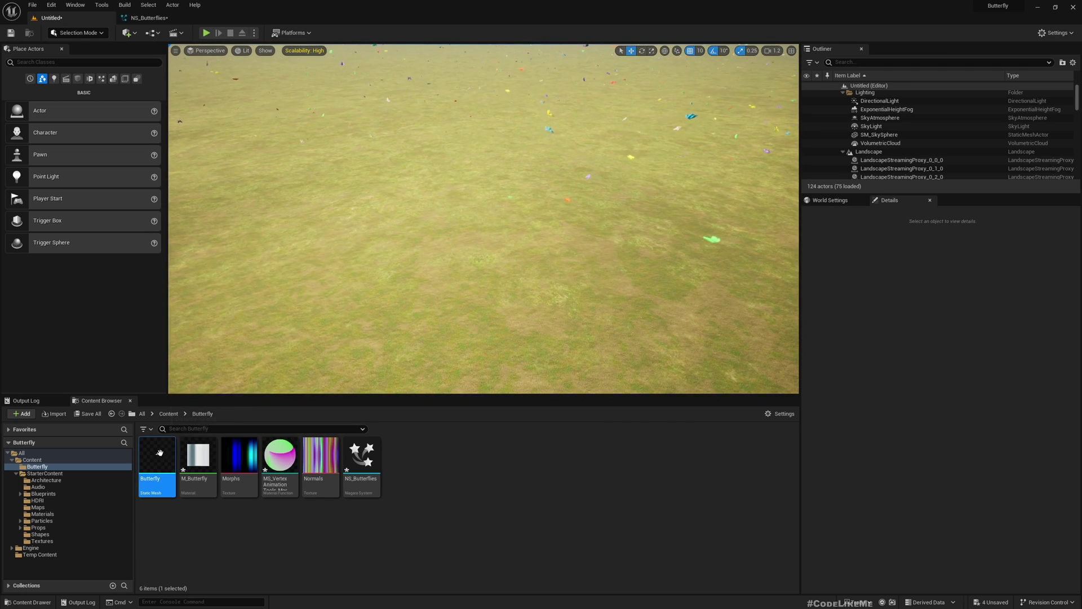
{"action": "left_click_drag", "start_coordinate": [160, 452], "coordinate": [464, 294]}
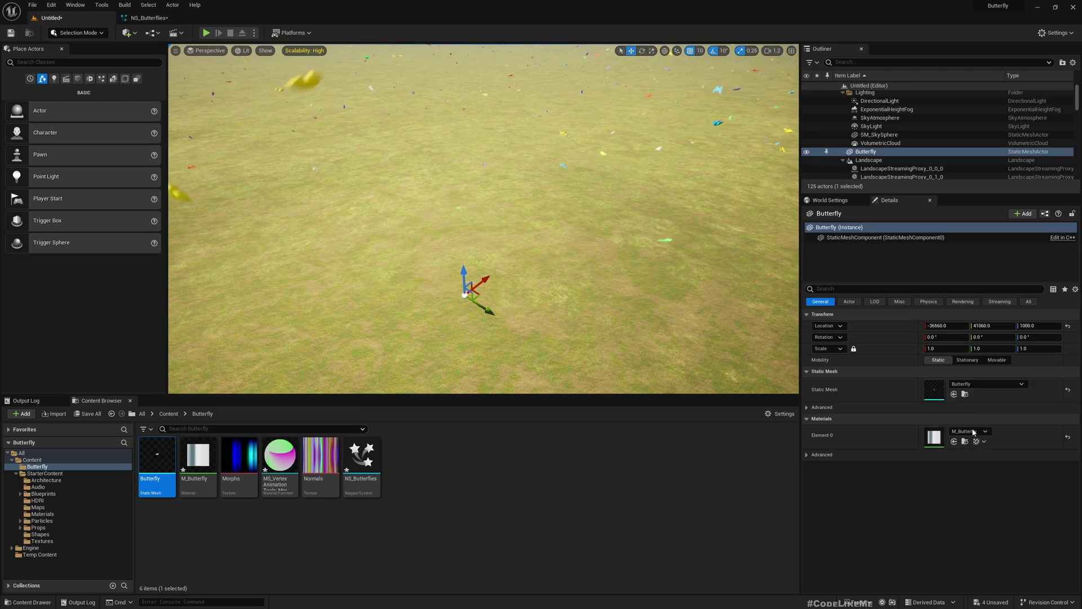
{"action": "left_click", "coordinate": [940, 349]}
{"action": "type", "text": "40"}
{"action": "key", "text": "Return"}
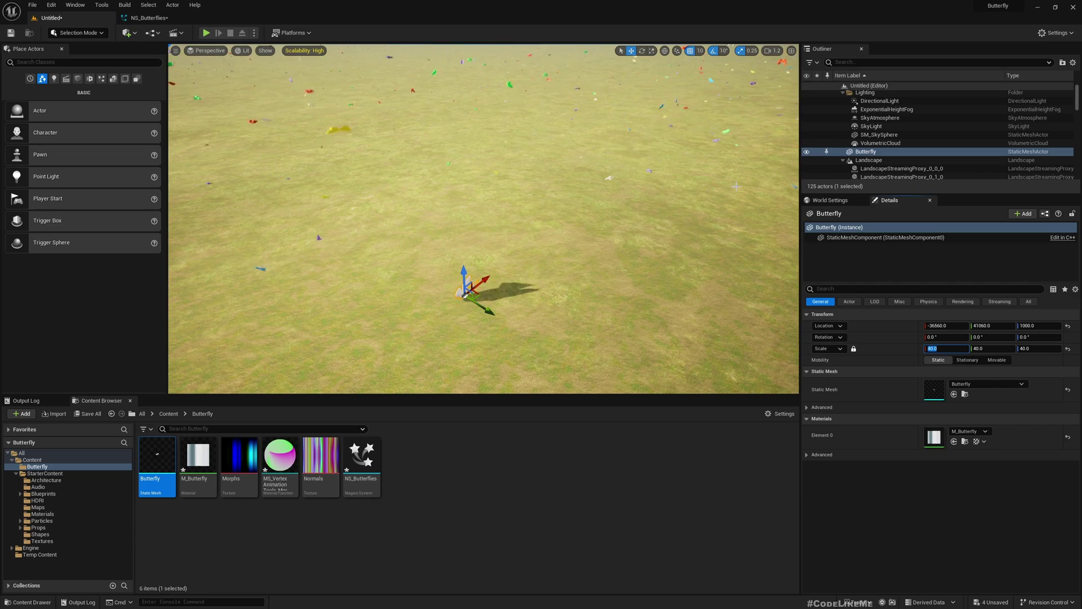
{"action": "scroll", "coordinate": [541, 258], "scroll_direction": "up", "scroll_amount": 6}
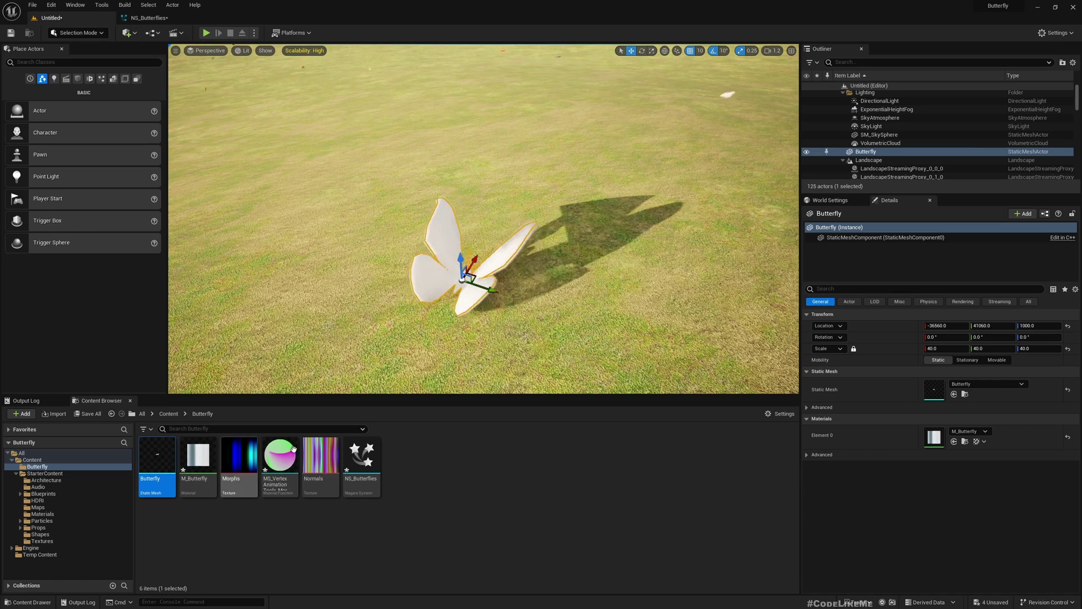
{"action": "right_click_drag", "start_coordinate": [485, 254], "coordinate": [484, 186]}
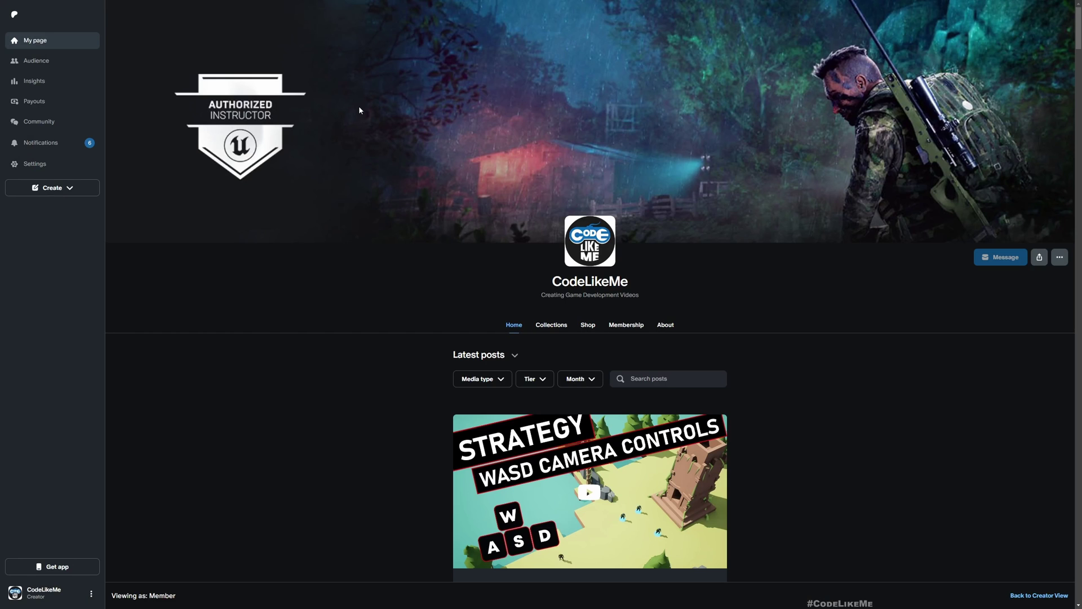
{"action": "scroll", "coordinate": [339, 141], "scroll_direction": "down", "scroll_amount": 2}
{"action": "scroll", "coordinate": [404, 240], "scroll_direction": "down", "scroll_amount": 8}
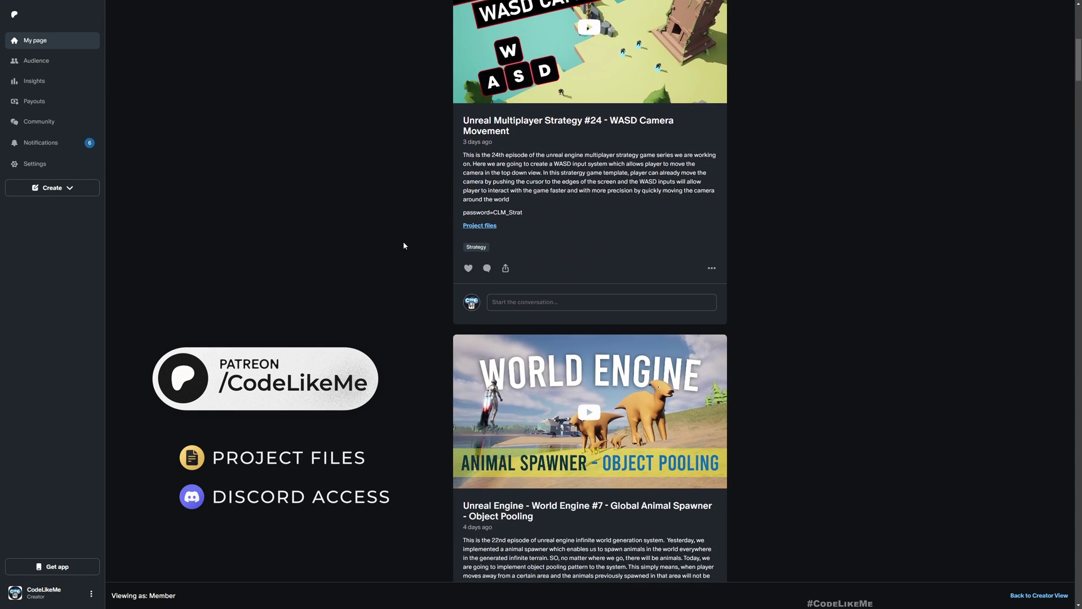
{"action": "scroll", "coordinate": [403, 242], "scroll_direction": "down", "scroll_amount": 7}
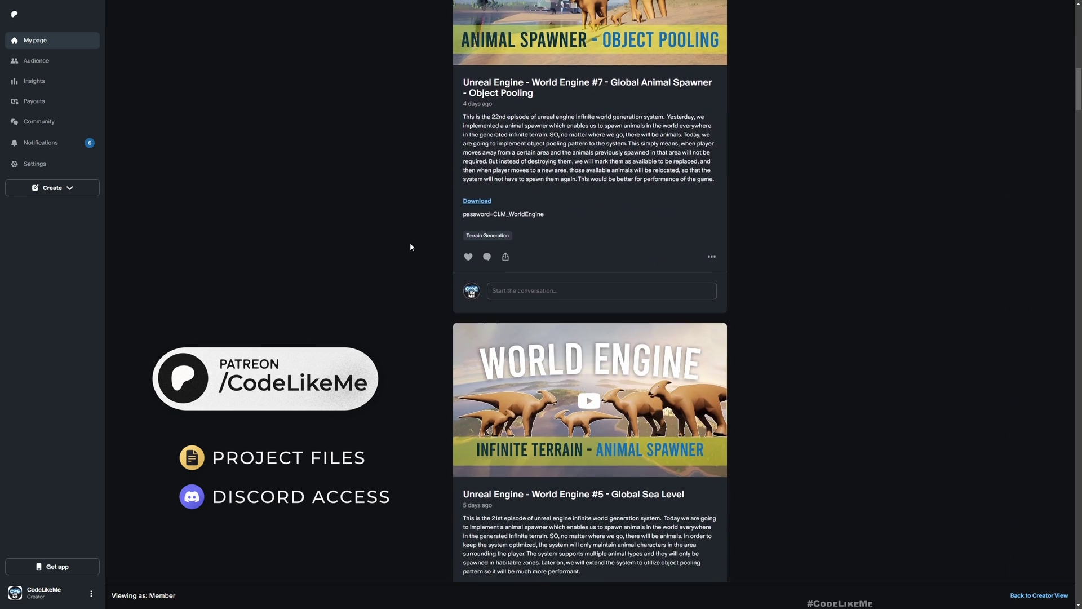
{"action": "scroll", "coordinate": [410, 246], "scroll_direction": "down", "scroll_amount": 12}
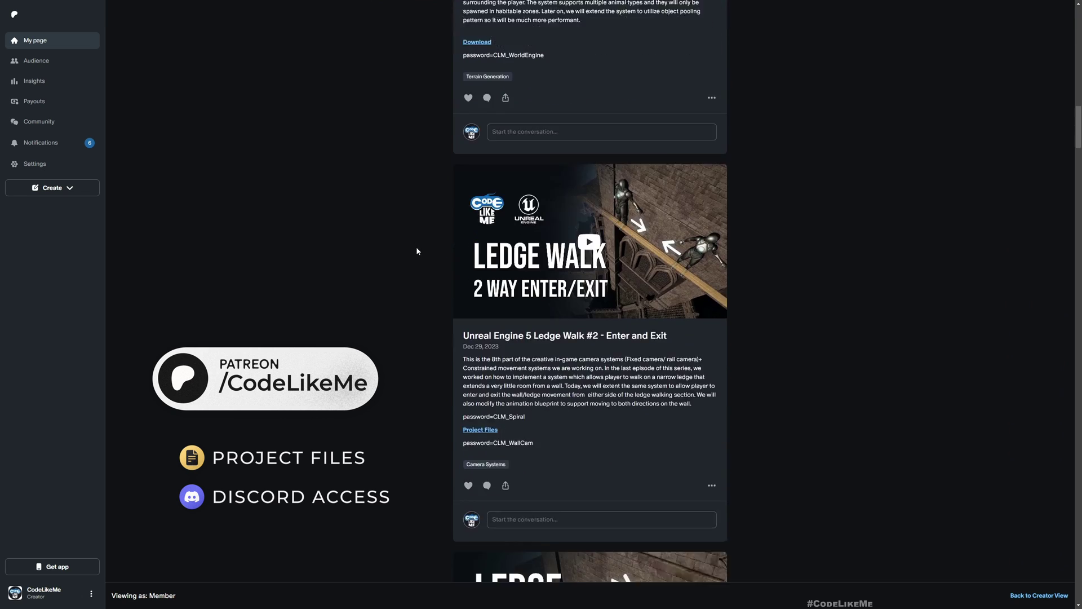
{"action": "scroll", "coordinate": [418, 253], "scroll_direction": "down", "scroll_amount": 9}
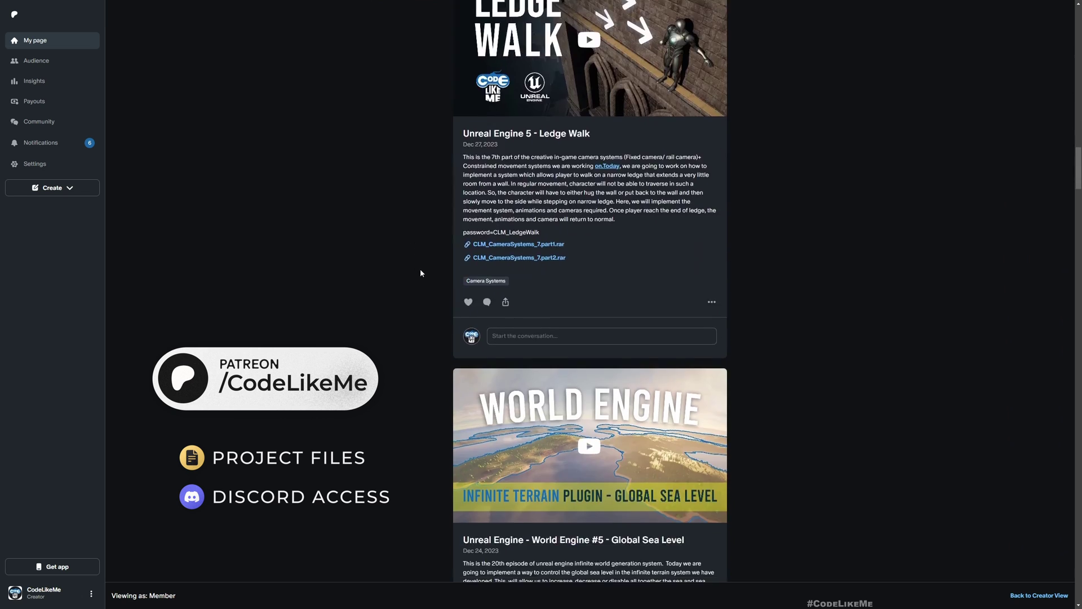
{"action": "scroll", "coordinate": [420, 273], "scroll_direction": "down", "scroll_amount": 8}
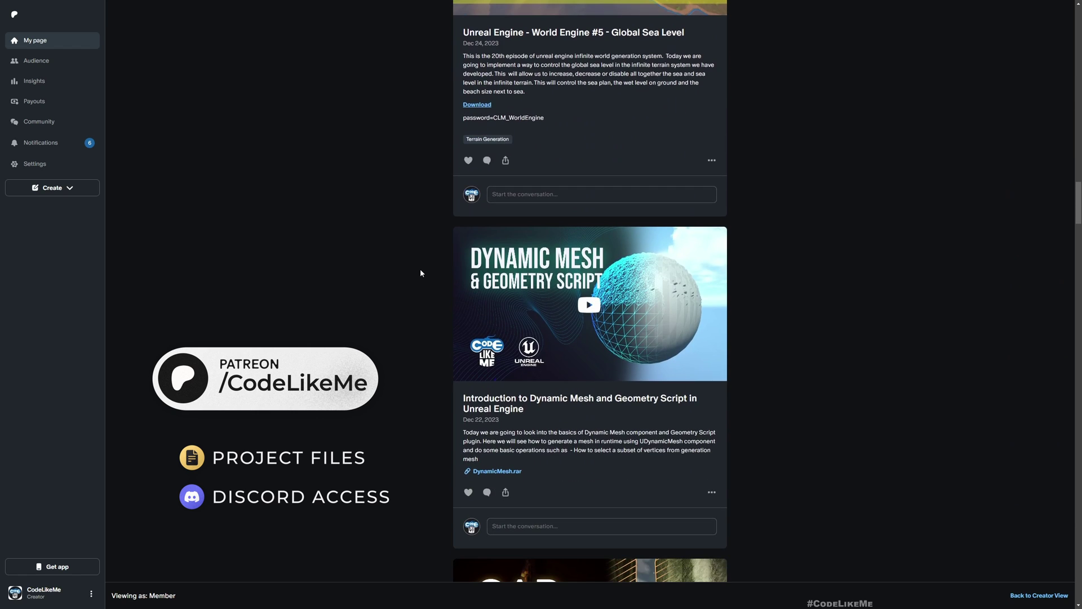
{"action": "scroll", "coordinate": [420, 273], "scroll_direction": "down", "scroll_amount": 10}
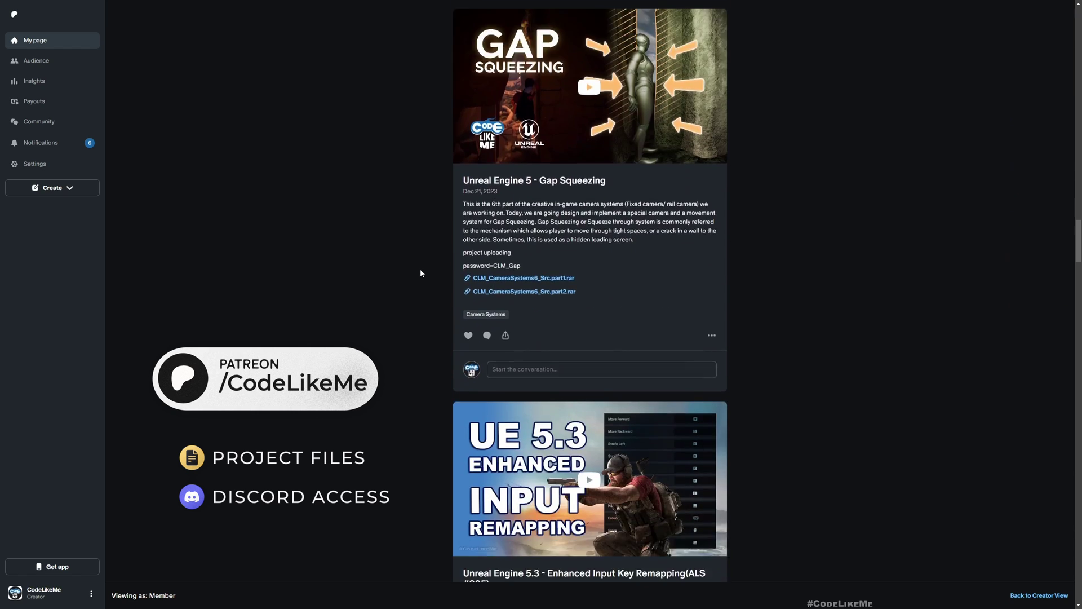
{"action": "scroll", "coordinate": [421, 272], "scroll_direction": "down", "scroll_amount": 9}
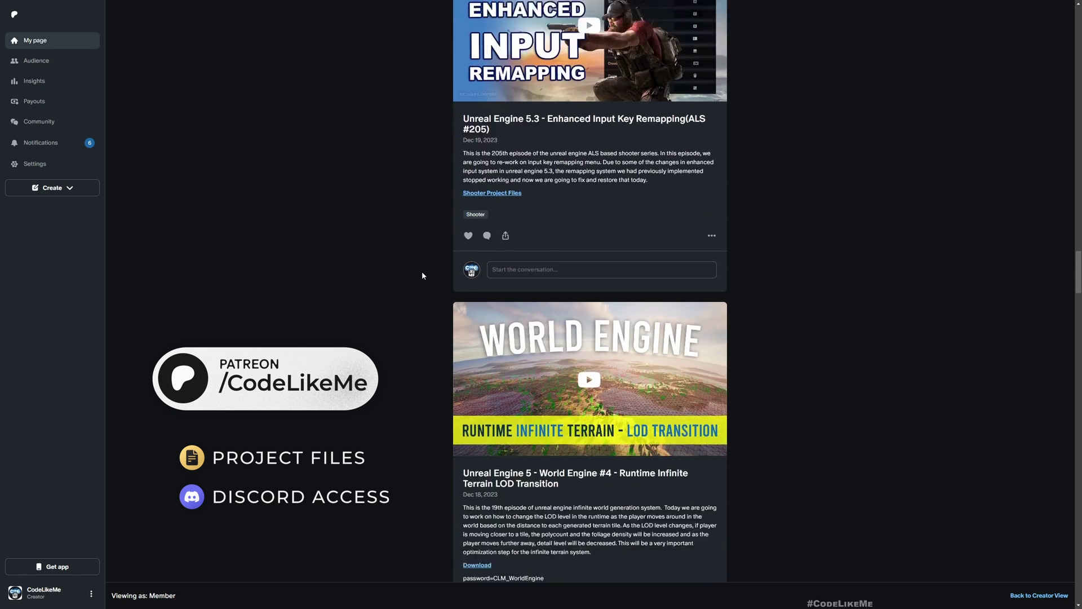
{"action": "scroll", "coordinate": [423, 276], "scroll_direction": "down", "scroll_amount": 10}
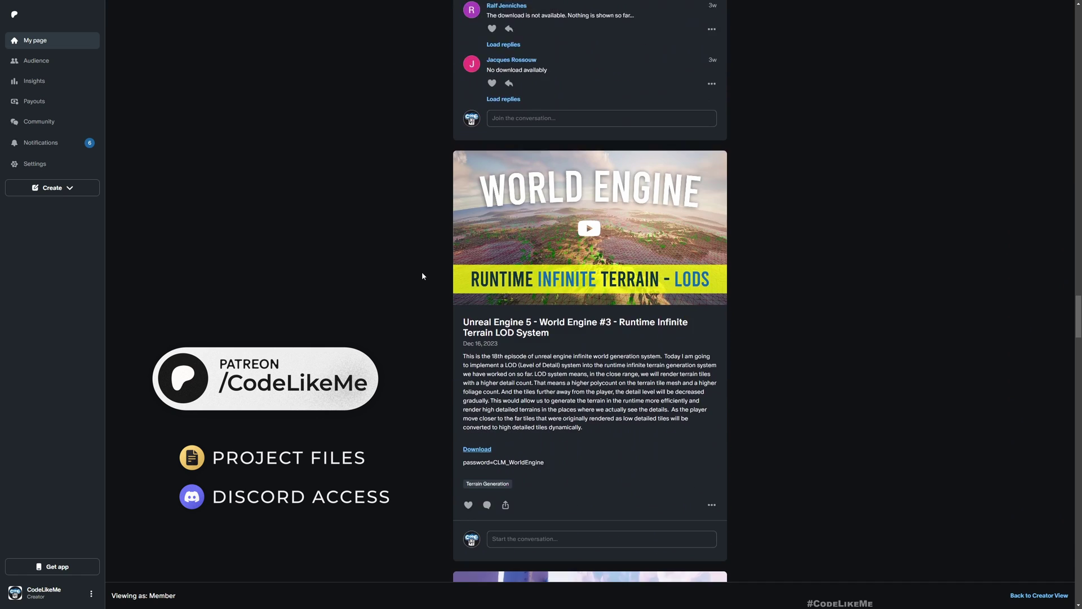
{"action": "scroll", "coordinate": [421, 275], "scroll_direction": "down", "scroll_amount": 2}
{"action": "scroll", "coordinate": [422, 275], "scroll_direction": "down", "scroll_amount": 8}
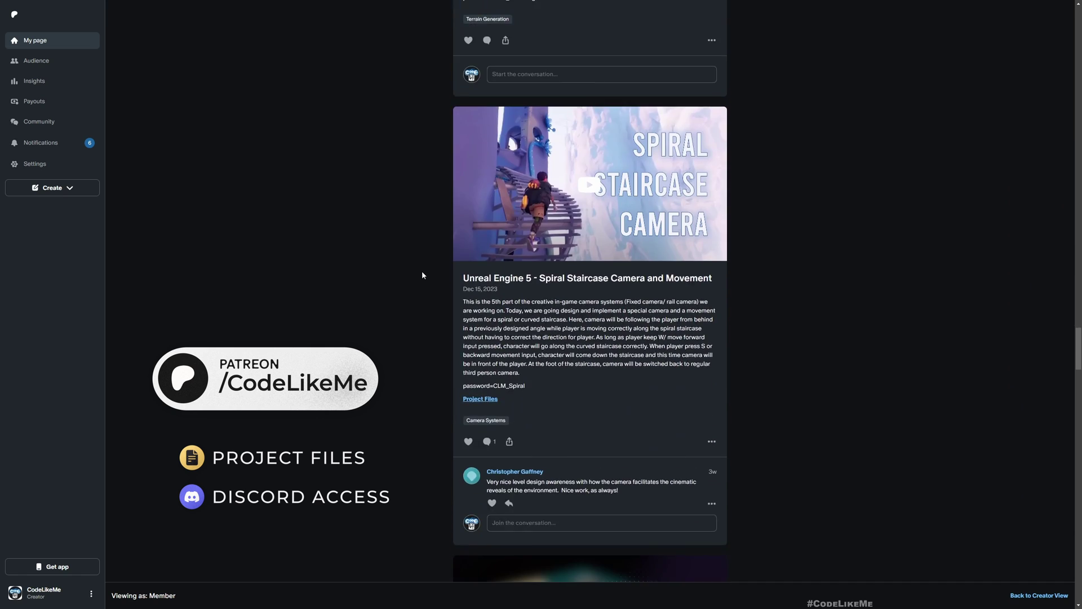
{"action": "scroll", "coordinate": [422, 275], "scroll_direction": "down", "scroll_amount": 7}
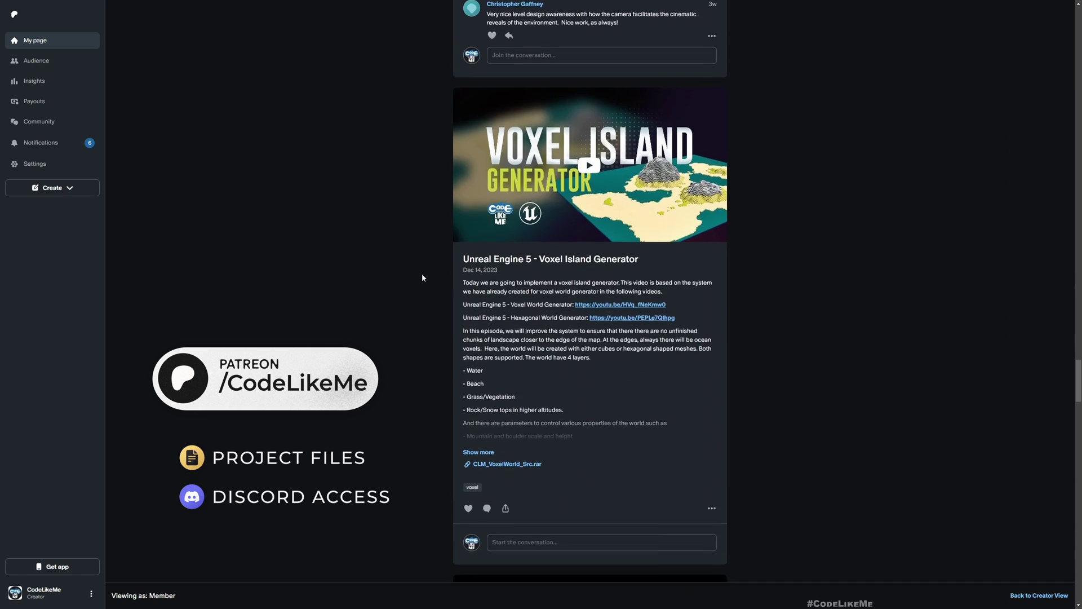
{"action": "scroll", "coordinate": [422, 276], "scroll_direction": "down", "scroll_amount": 4}
{"action": "scroll", "coordinate": [422, 278], "scroll_direction": "down", "scroll_amount": 3}
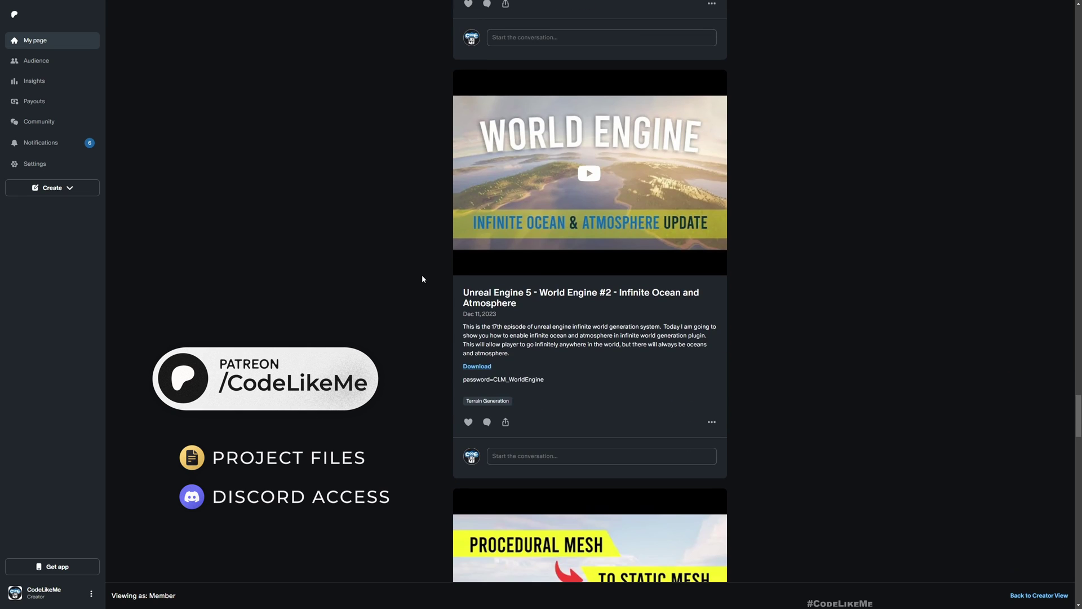
{"action": "scroll", "coordinate": [421, 276], "scroll_direction": "down", "scroll_amount": 12}
{"action": "scroll", "coordinate": [421, 276], "scroll_direction": "down", "scroll_amount": 8}
{"action": "scroll", "coordinate": [421, 277], "scroll_direction": "down", "scroll_amount": 7}
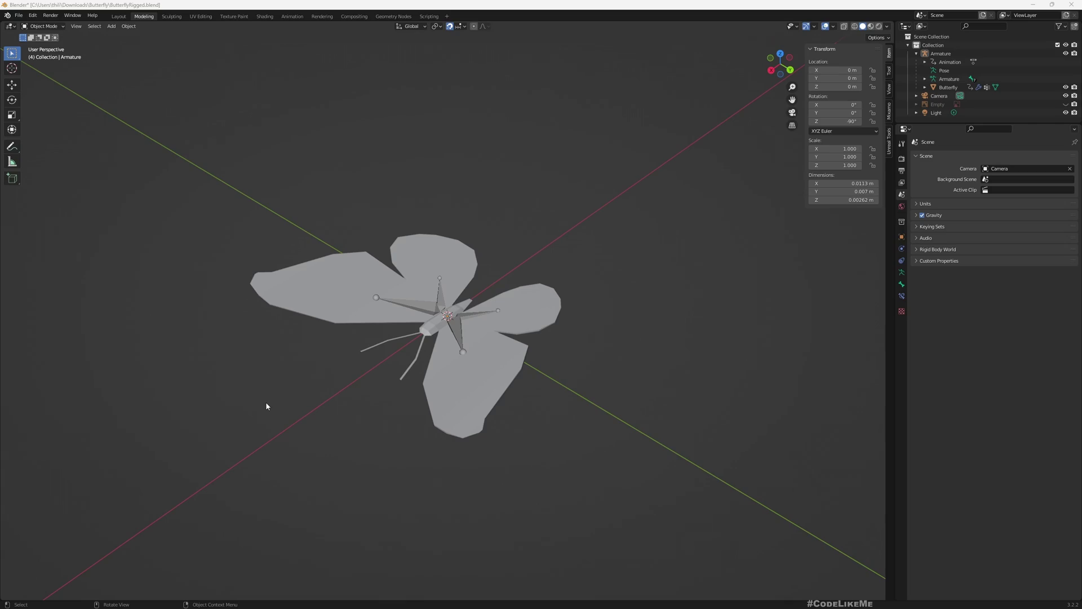
Play the butterfly's wing-flap animation and view its yellow wings in Material Preview shading.
{"action": "mouse_move", "coordinate": [395, 458]}
{"action": "middle_mouse_down"}
{"action": "mouse_move", "coordinate": [400, 443]}
{"action": "mouse_move", "coordinate": [412, 448]}
{"action": "middle_mouse_up"}
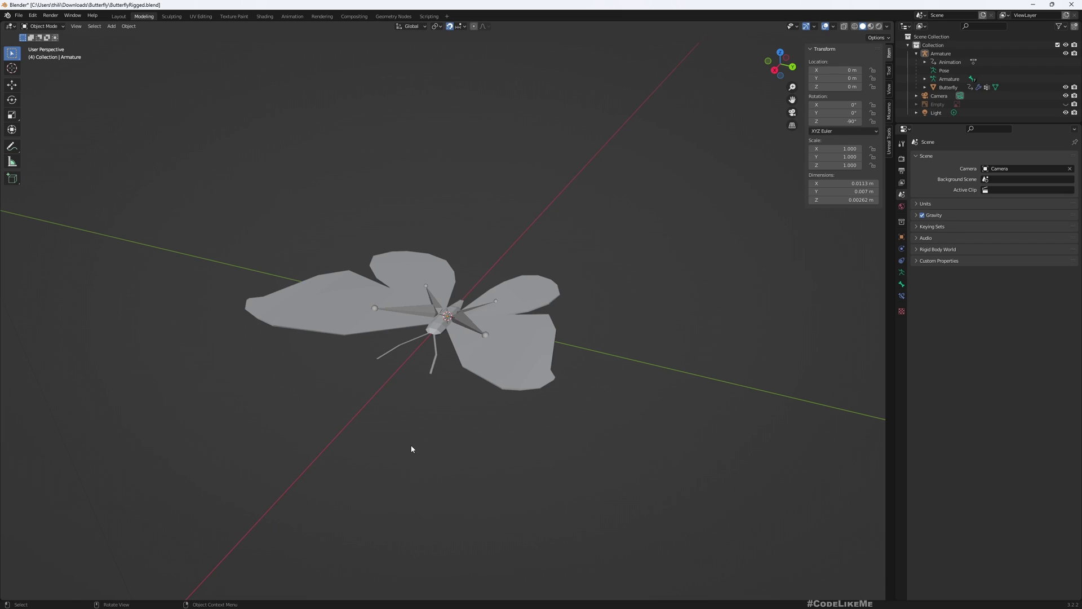
{"action": "key", "text": "space"}
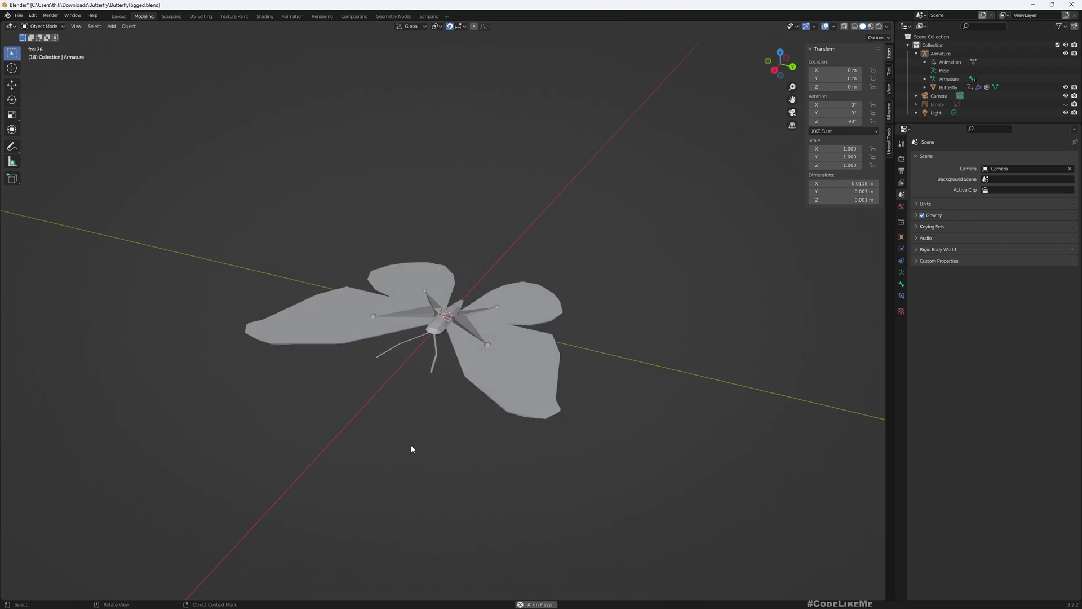
{"action": "middle_click_drag", "start_coordinate": [671, 367], "coordinate": [746, 289]}
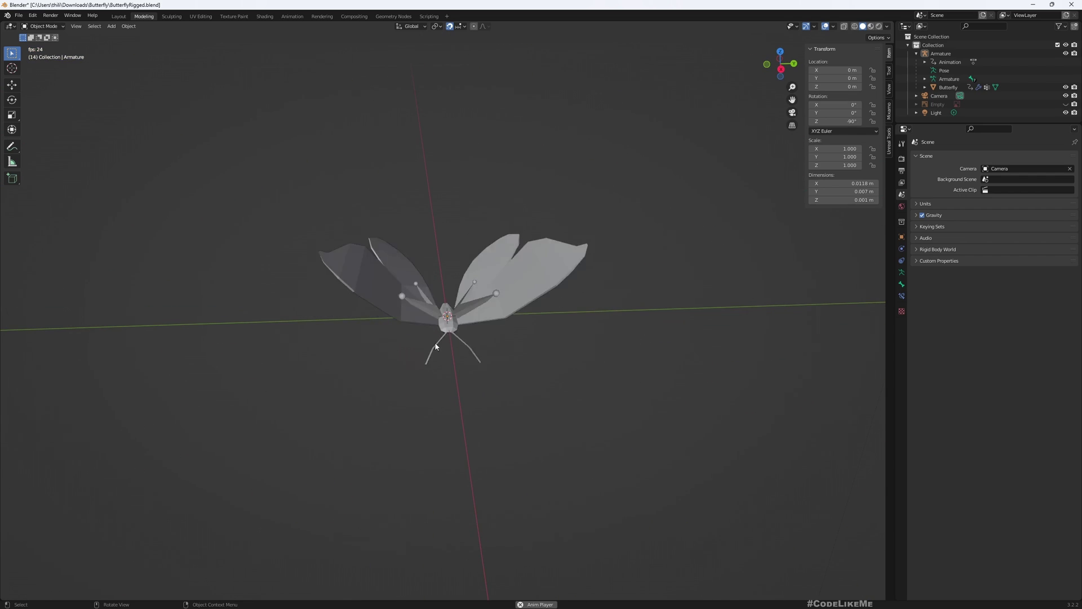
{"action": "middle_click_drag", "start_coordinate": [611, 331], "coordinate": [209, 13]}
{"action": "left_click", "coordinate": [871, 26]}
{"action": "middle_click_drag", "start_coordinate": [627, 145], "coordinate": [447, 248]}
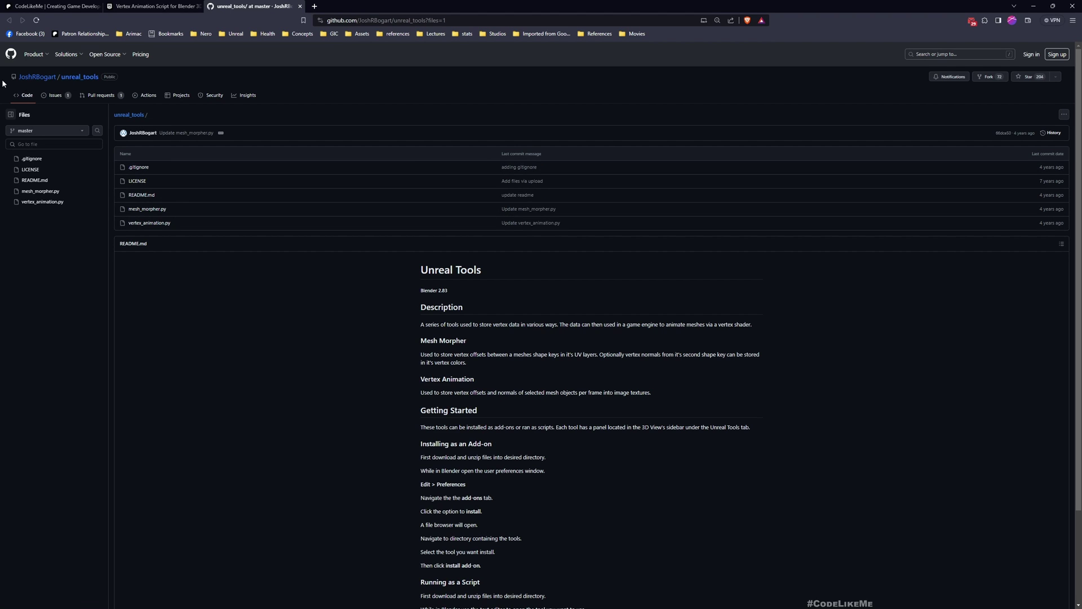
Look over the Vertex Animation Script forum page.
{"action": "left_click", "coordinate": [383, 21]}
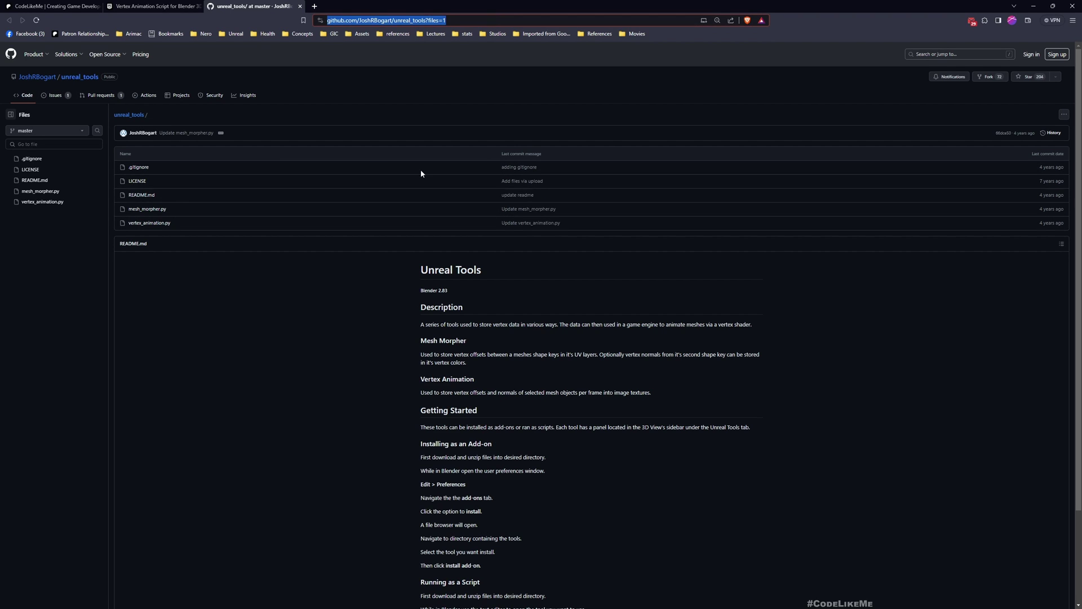
{"action": "left_click", "coordinate": [195, 384]}
{"action": "left_click", "coordinate": [144, 5]}
{"action": "scroll", "coordinate": [380, 261], "scroll_direction": "down", "scroll_amount": 10}
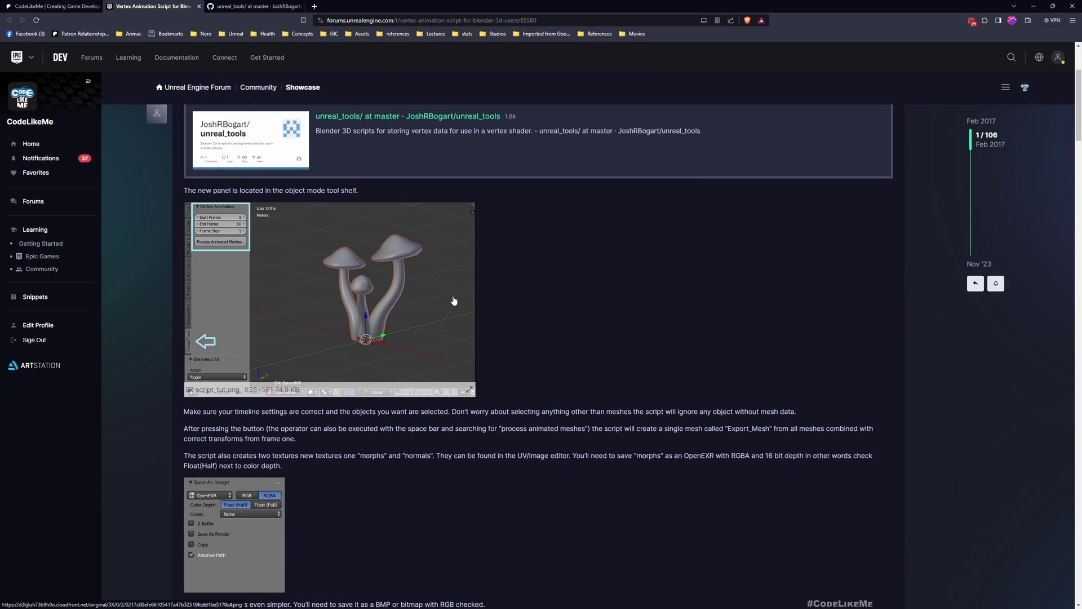
{"action": "scroll", "coordinate": [457, 333], "scroll_direction": "up", "scroll_amount": 8}
{"action": "scroll", "coordinate": [457, 333], "scroll_direction": "up", "scroll_amount": 3}
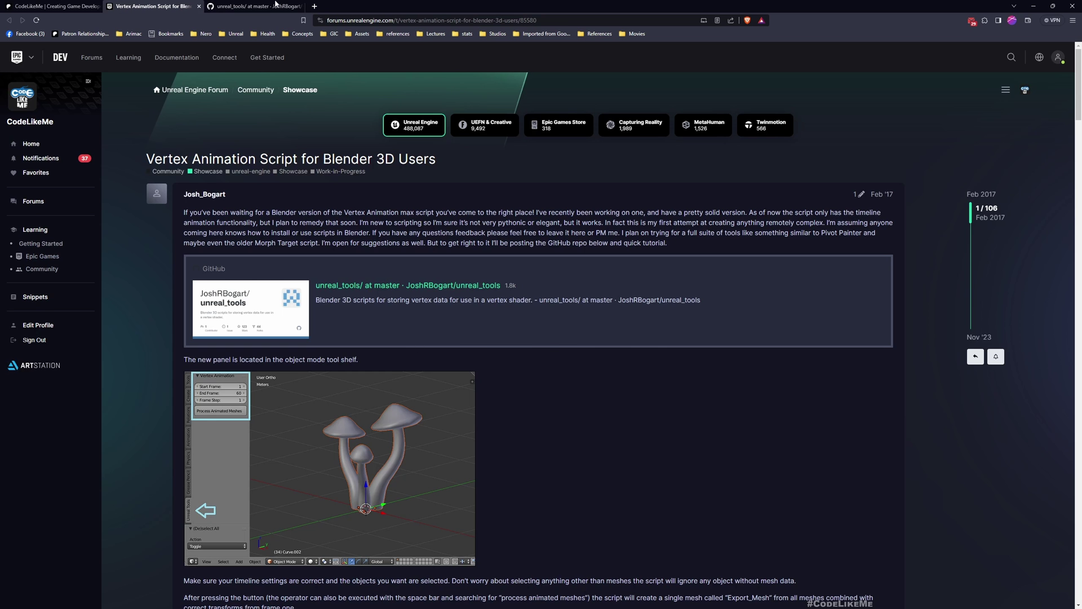
Download the unreal_tools repository as a ZIP and return to Blender.
{"action": "left_click", "coordinate": [272, 5]}
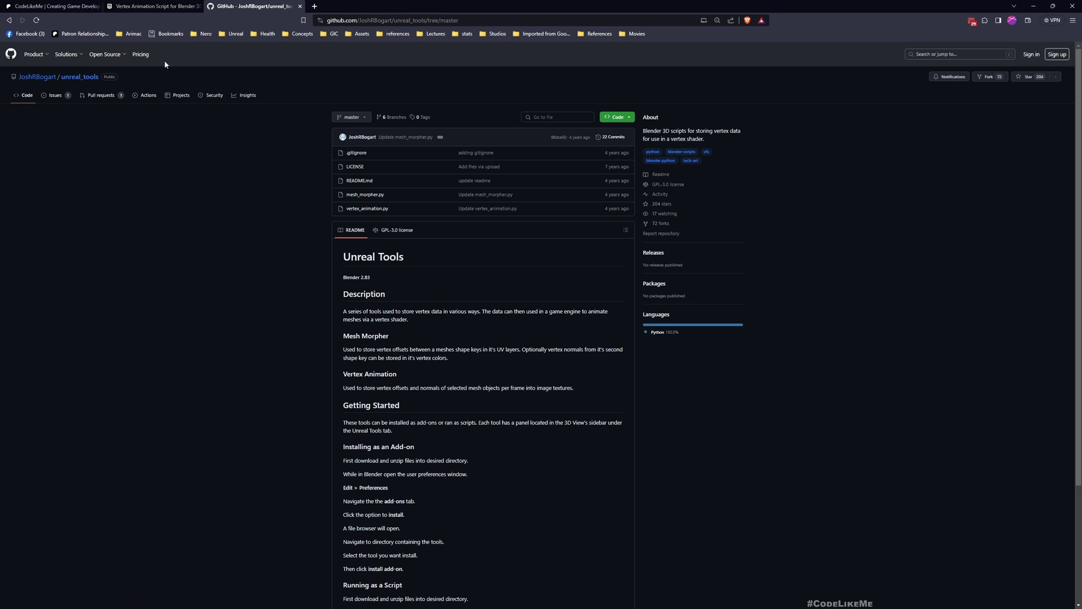
{"action": "left_click", "coordinate": [618, 117]}
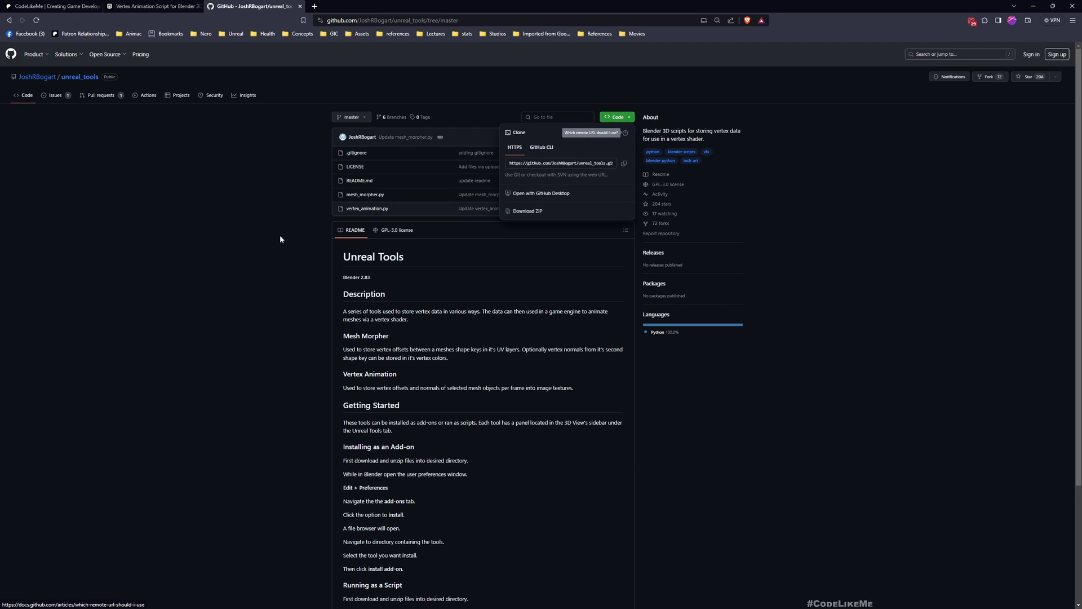
{"action": "left_click", "coordinate": [524, 211]}
{"action": "key", "text": "alt+Tab"}
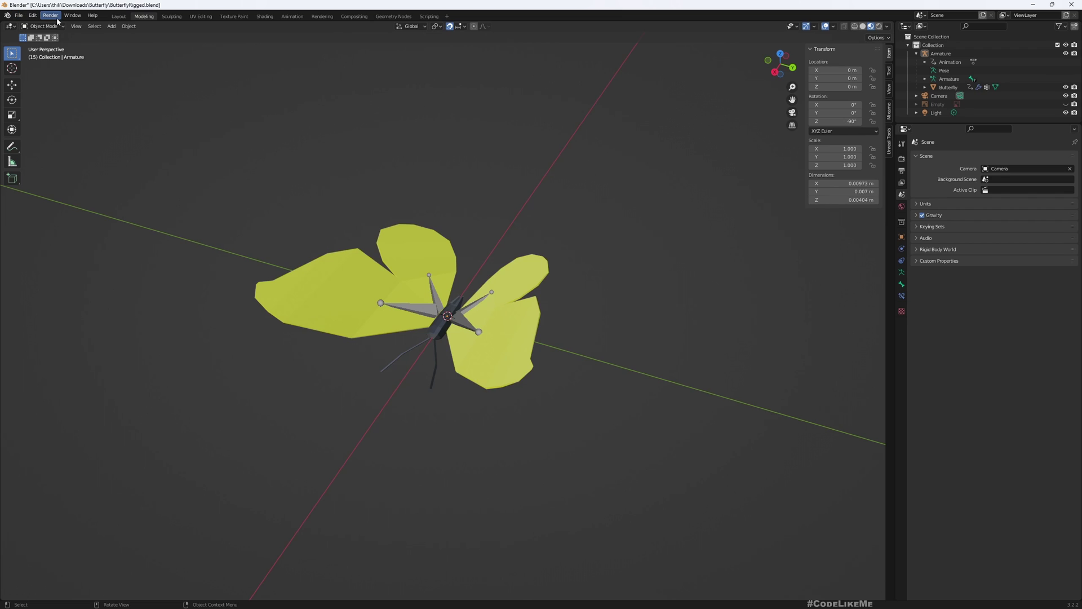
In Add-ons preferences, browse Downloads for an add-on file, then cancel the install.
{"action": "left_click", "coordinate": [32, 15]}
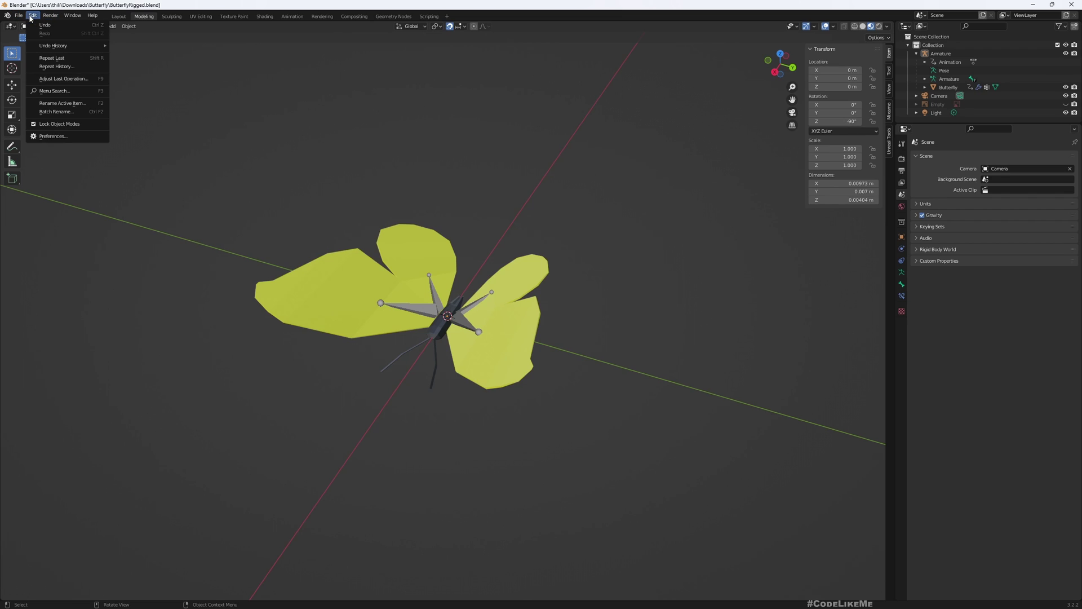
{"action": "left_click", "coordinate": [56, 136]}
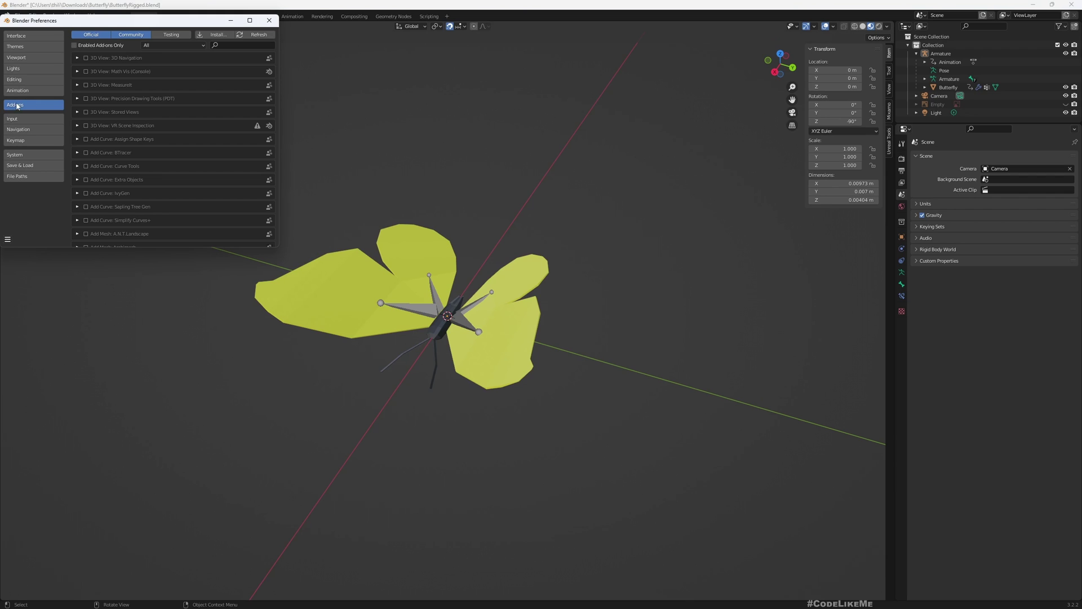
{"action": "left_click", "coordinate": [213, 34]}
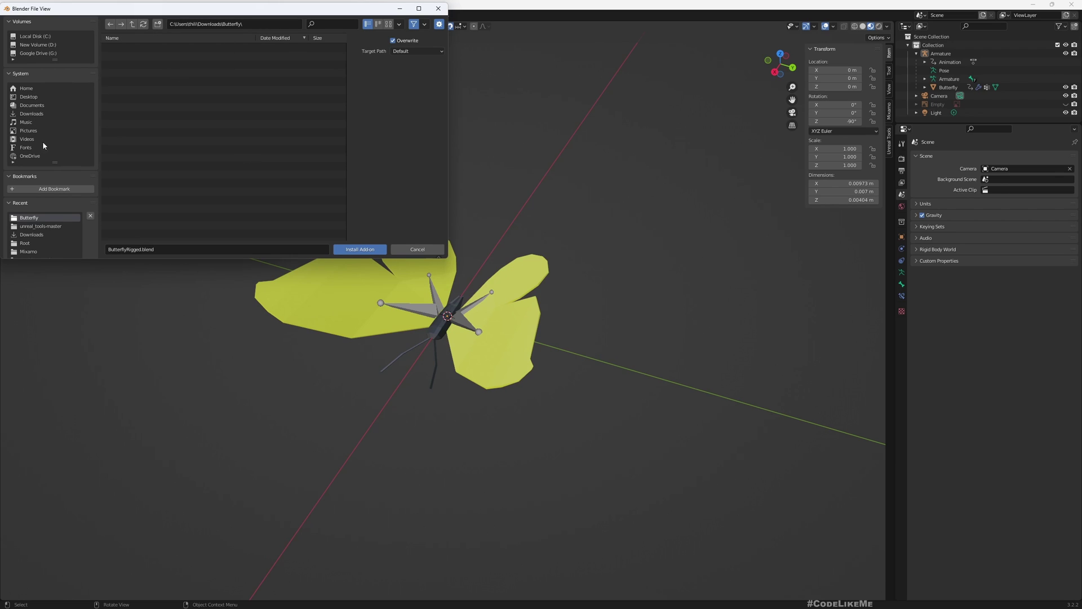
{"action": "left_click", "coordinate": [35, 112]}
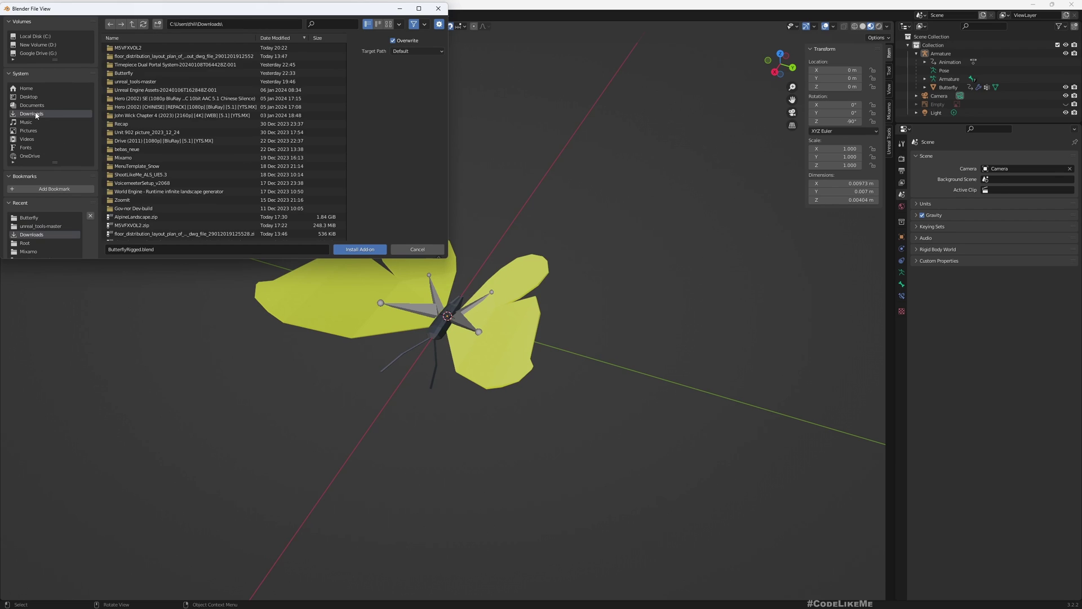
{"action": "left_click", "coordinate": [149, 57]}
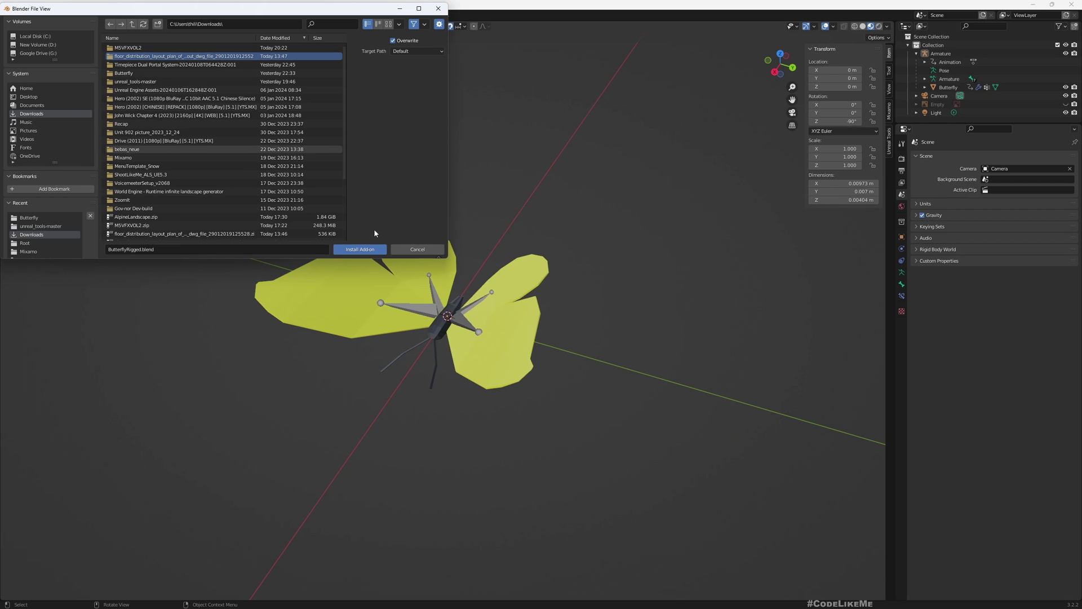
{"action": "left_click", "coordinate": [418, 249]}
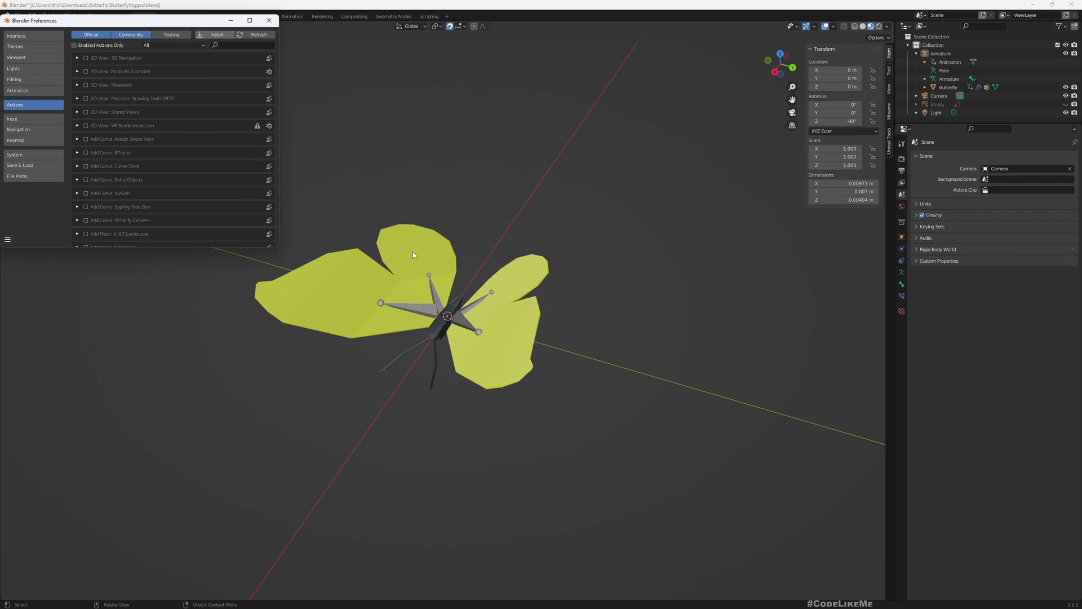
Confirm the Unreal Tools add-ons are enabled by searching 'unre', then show the Unreal Tools sidebar panels.
{"action": "left_click", "coordinate": [233, 45]}
{"action": "type", "text": "unre"}
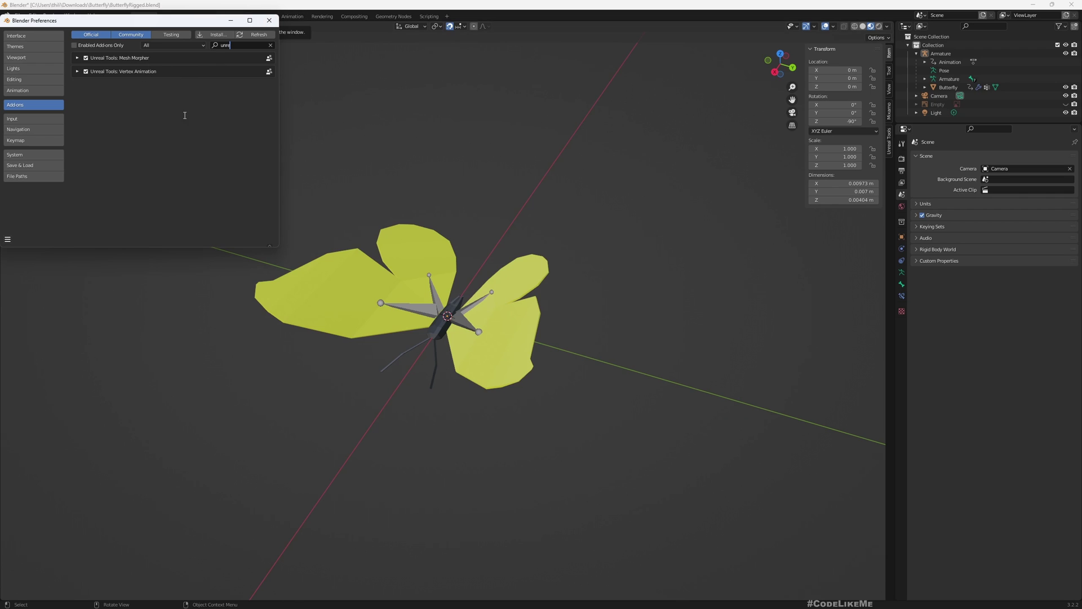
{"action": "left_click", "coordinate": [269, 20]}
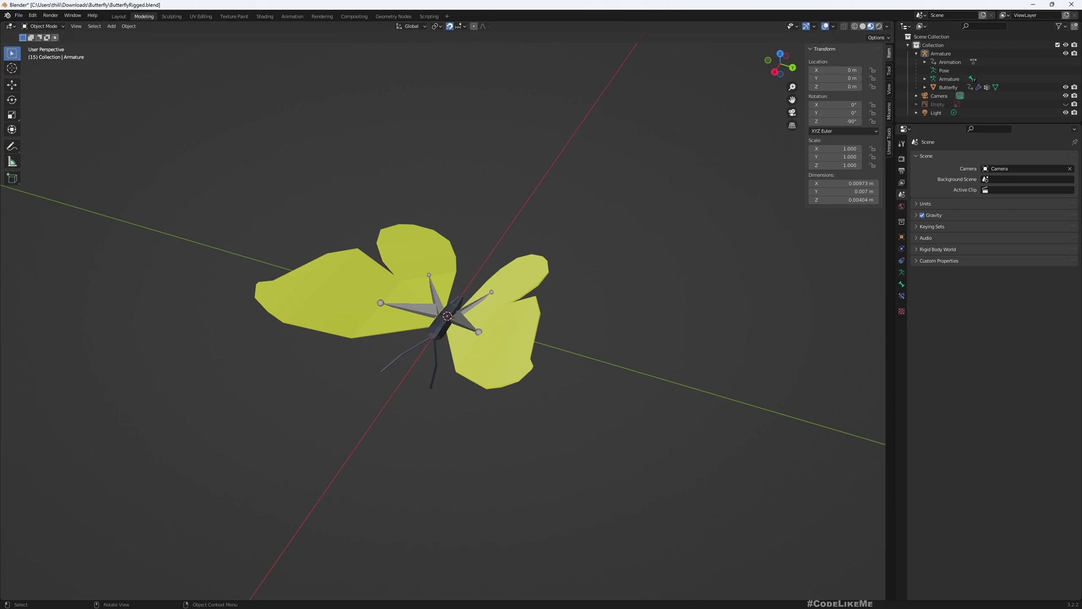
{"action": "left_click", "coordinate": [7, 15]}
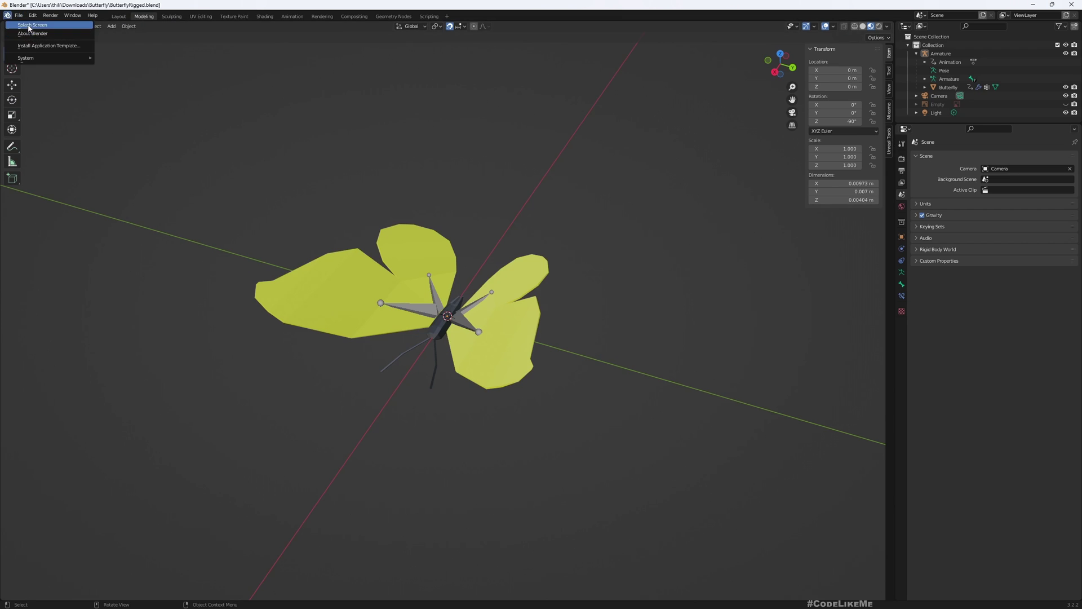
{"action": "left_click", "coordinate": [32, 24]}
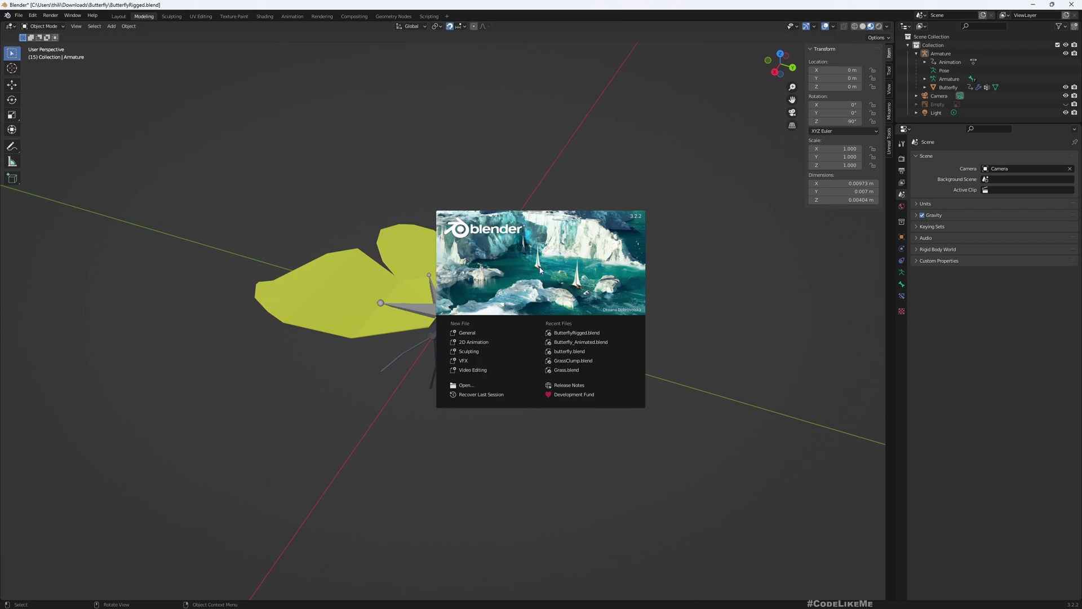
{"action": "left_click", "coordinate": [659, 159]}
{"action": "left_click", "coordinate": [889, 142]}
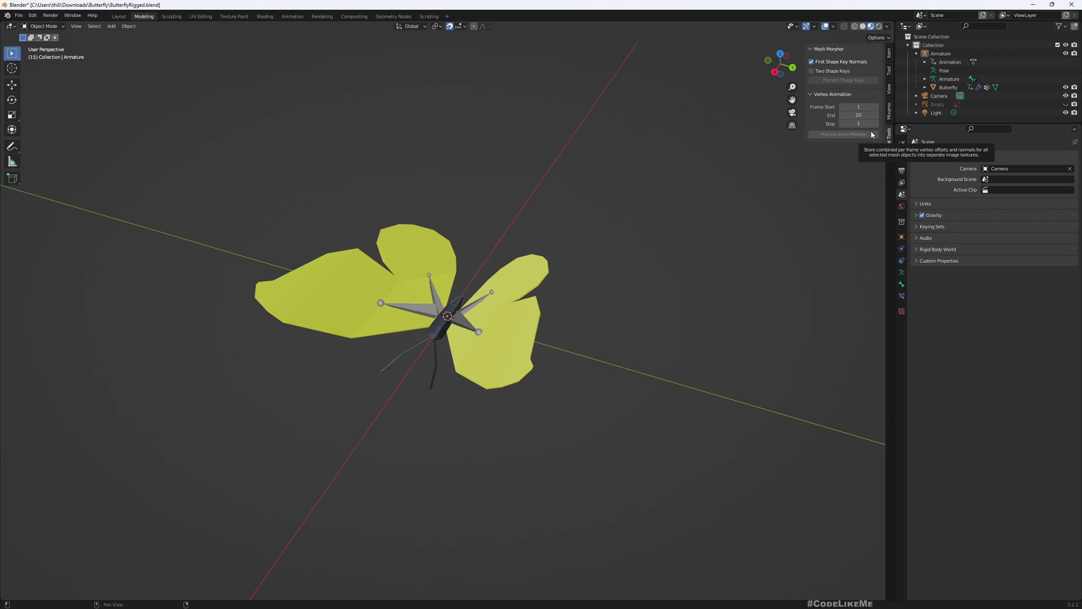
Bake the Butterfly's wing animation with Process Anim Meshes.
{"action": "left_click", "coordinate": [517, 332]}
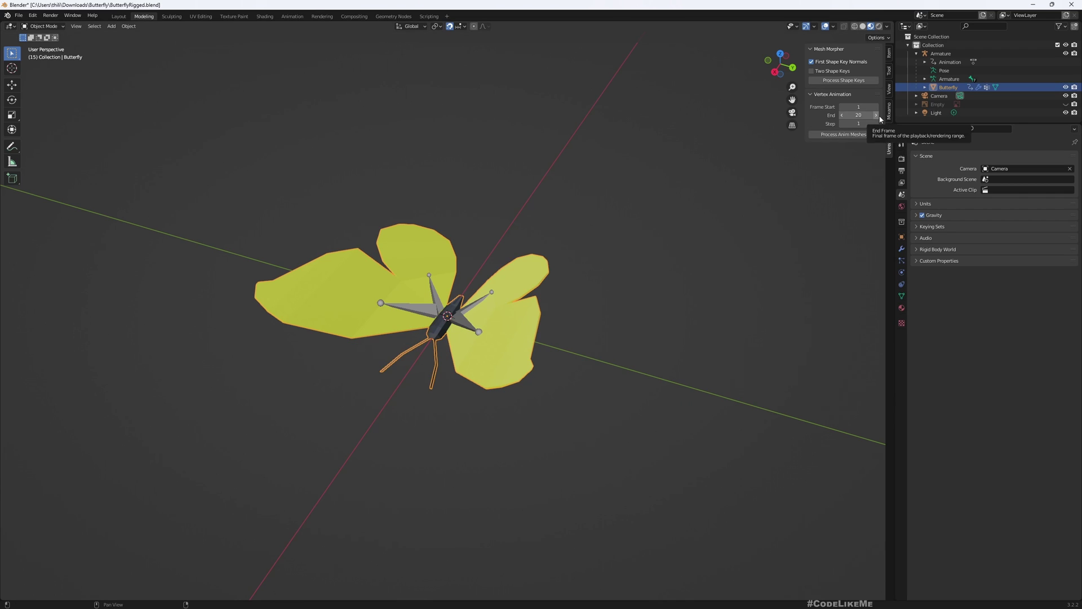
{"action": "left_click", "coordinate": [832, 136]}
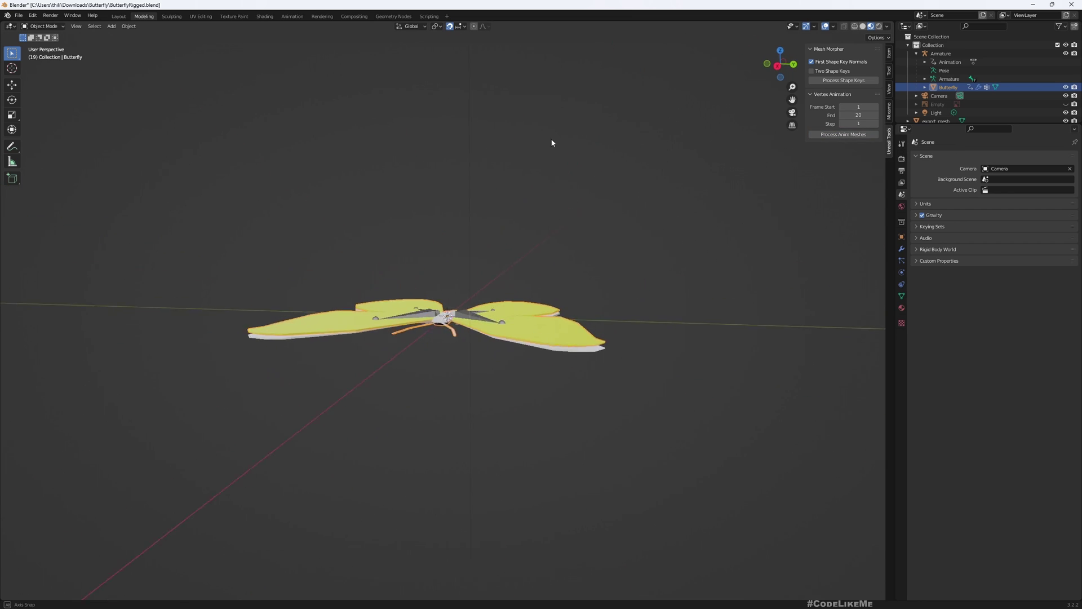
{"action": "middle_click_drag", "start_coordinate": [552, 144], "coordinate": [553, 163]}
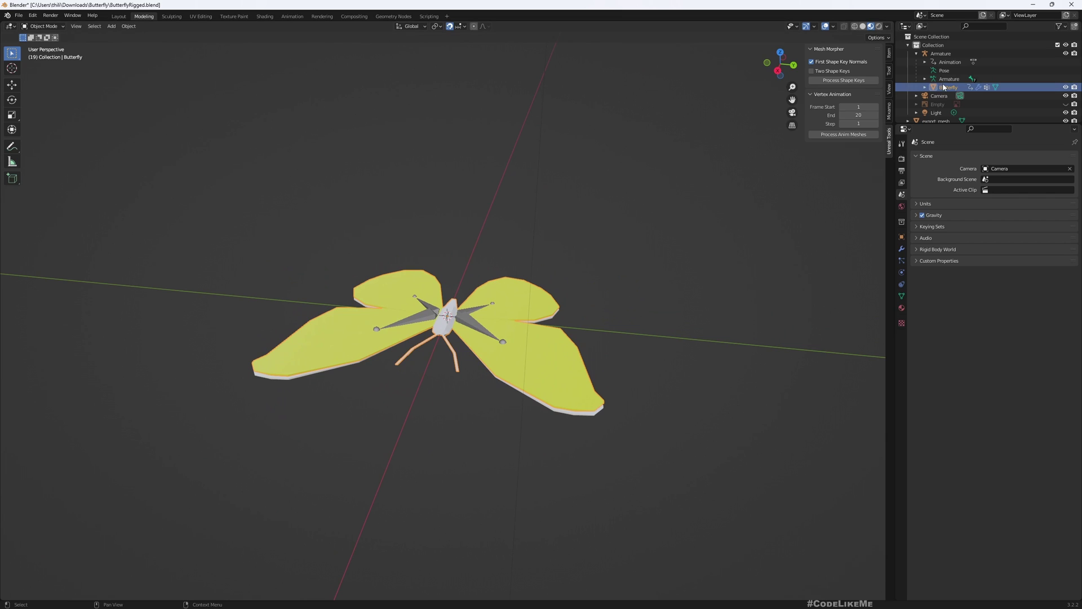
{"action": "scroll", "coordinate": [958, 104], "scroll_direction": "down", "scroll_amount": 1}
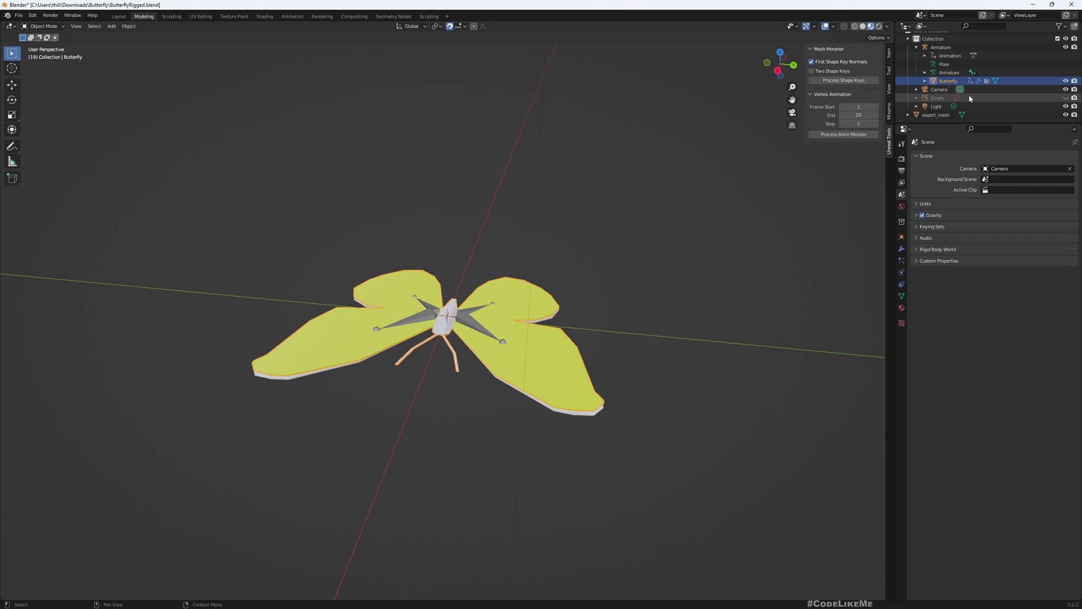
Select export_mesh and hide the Armature and original Butterfly.
{"action": "left_click", "coordinate": [937, 116]}
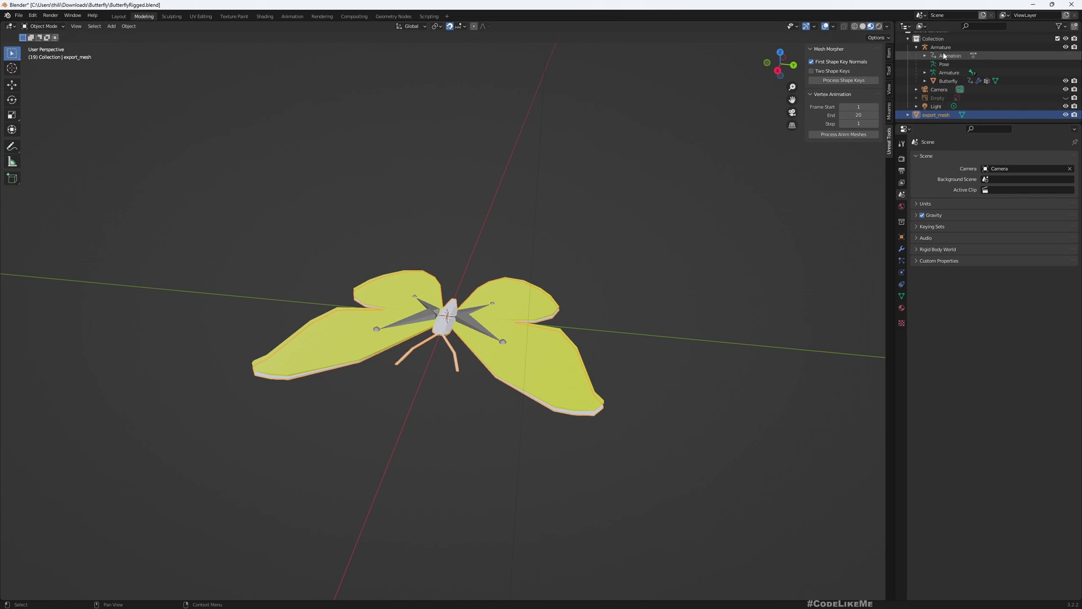
{"action": "left_click", "coordinate": [1066, 47]}
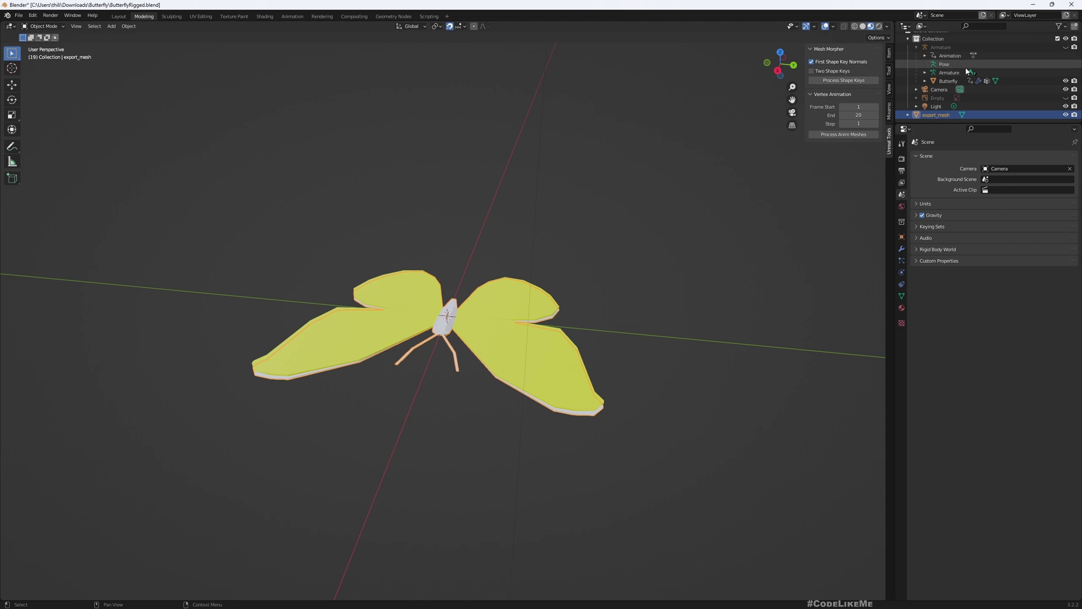
{"action": "left_click", "coordinate": [1066, 81]}
{"action": "middle_click_drag", "start_coordinate": [565, 277], "coordinate": [476, 373]}
{"action": "scroll", "coordinate": [507, 305], "scroll_direction": "up", "scroll_amount": 6}
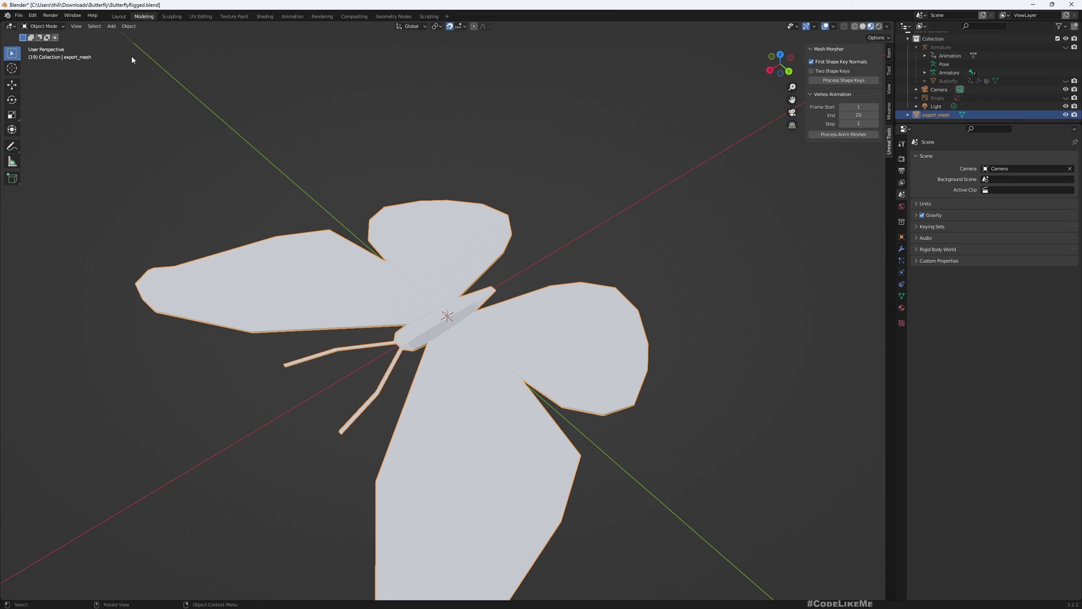
Switch to the UV Editing workspace and list the baked normals and offsets images.
{"action": "left_click", "coordinate": [201, 17]}
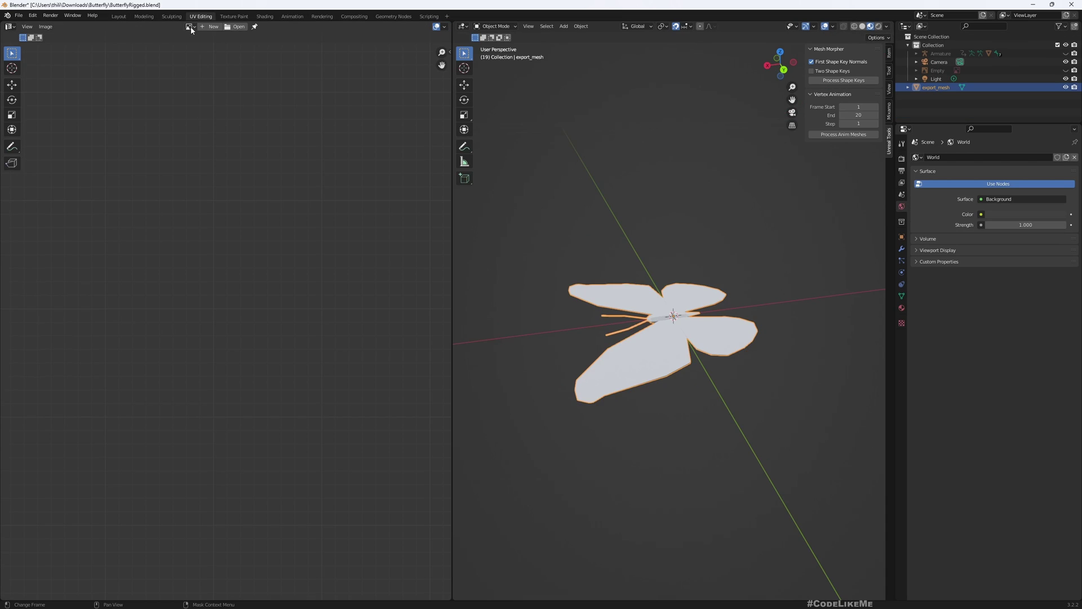
{"action": "left_click", "coordinate": [190, 27]}
Export the scene as ButterflyRigged.fbx with Z Up and X Forward axes.
{"action": "left_click", "coordinate": [22, 17]}
{"action": "left_click", "coordinate": [18, 15]}
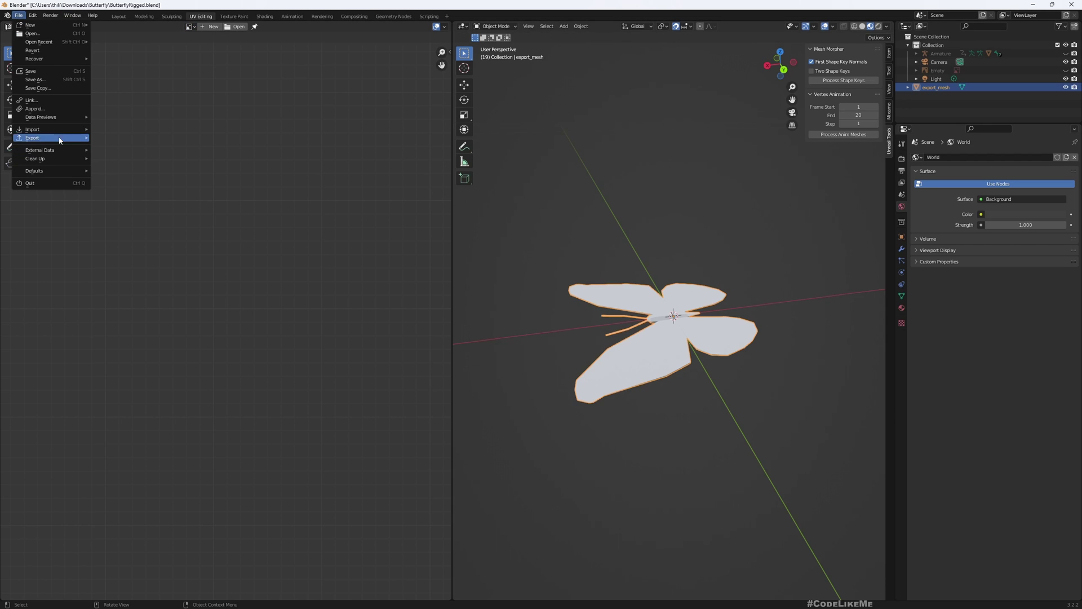
{"action": "mouse_move", "coordinate": [56, 139]}
{"action": "left_click", "coordinate": [116, 213]}
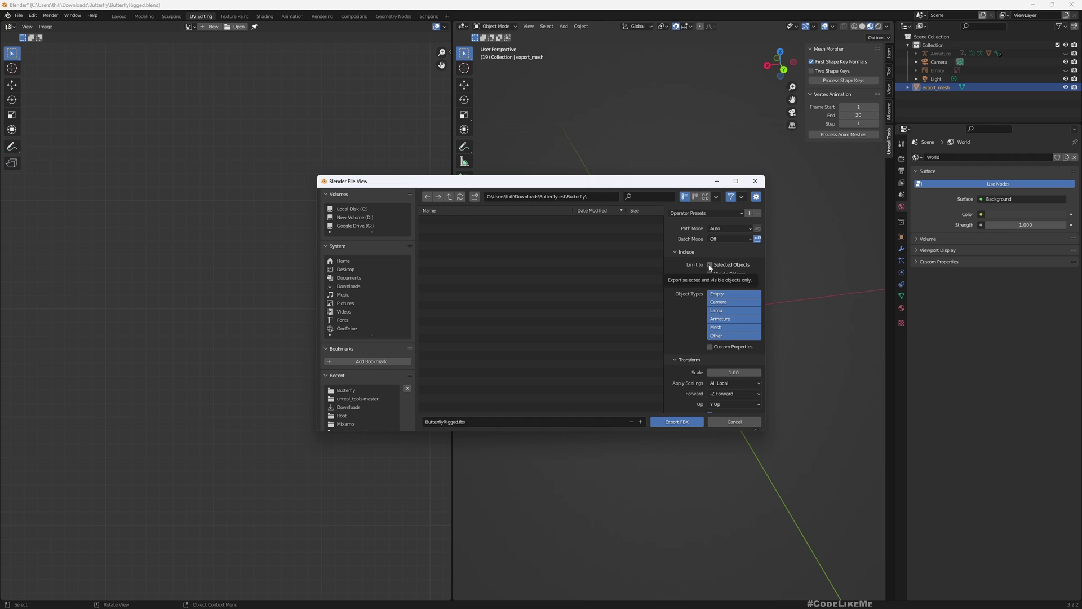
{"action": "scroll", "coordinate": [755, 276], "scroll_direction": "down", "scroll_amount": 3}
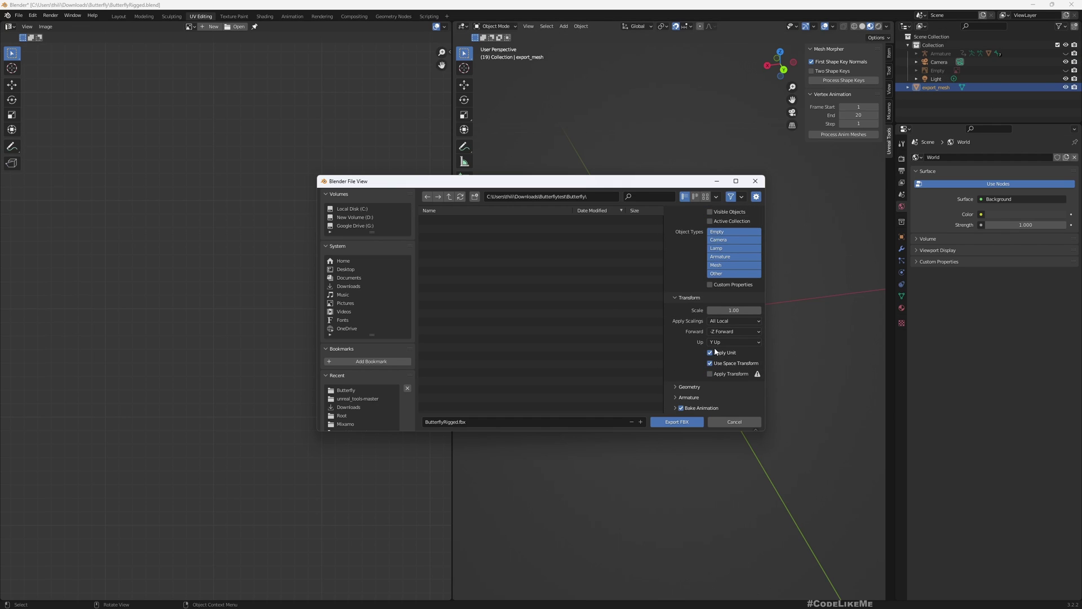
{"action": "left_click", "coordinate": [717, 343]}
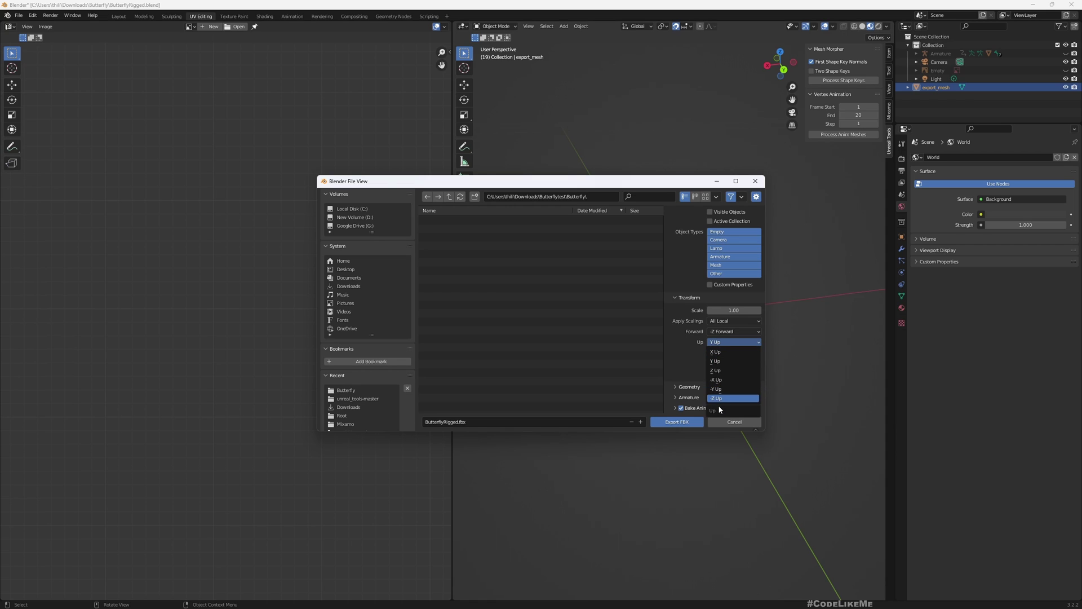
{"action": "left_click", "coordinate": [716, 370]}
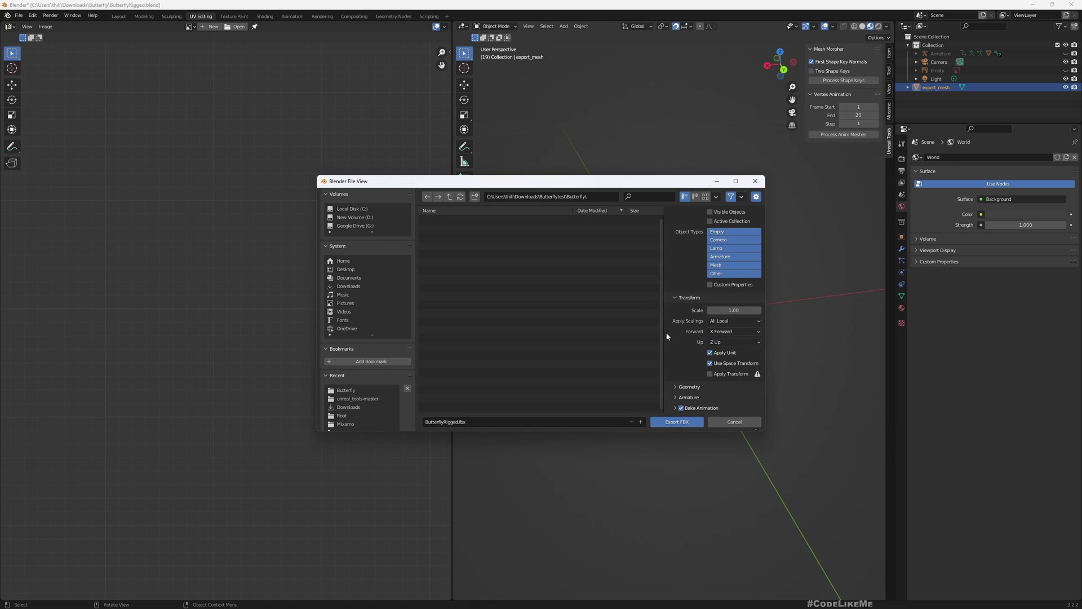
{"action": "left_click", "coordinate": [666, 423]}
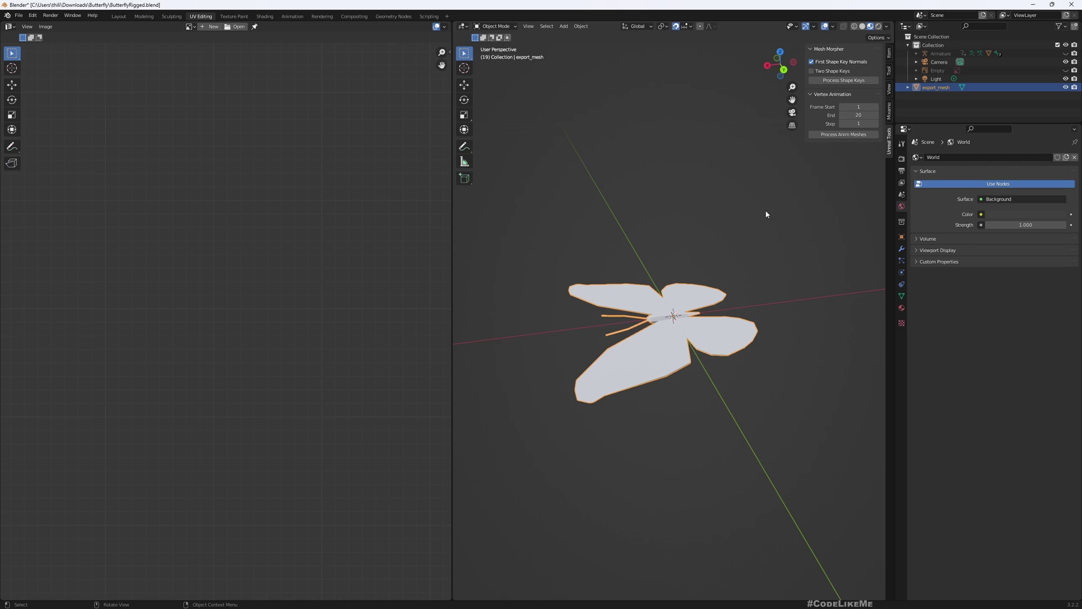
{"action": "left_click", "coordinate": [839, 190]}
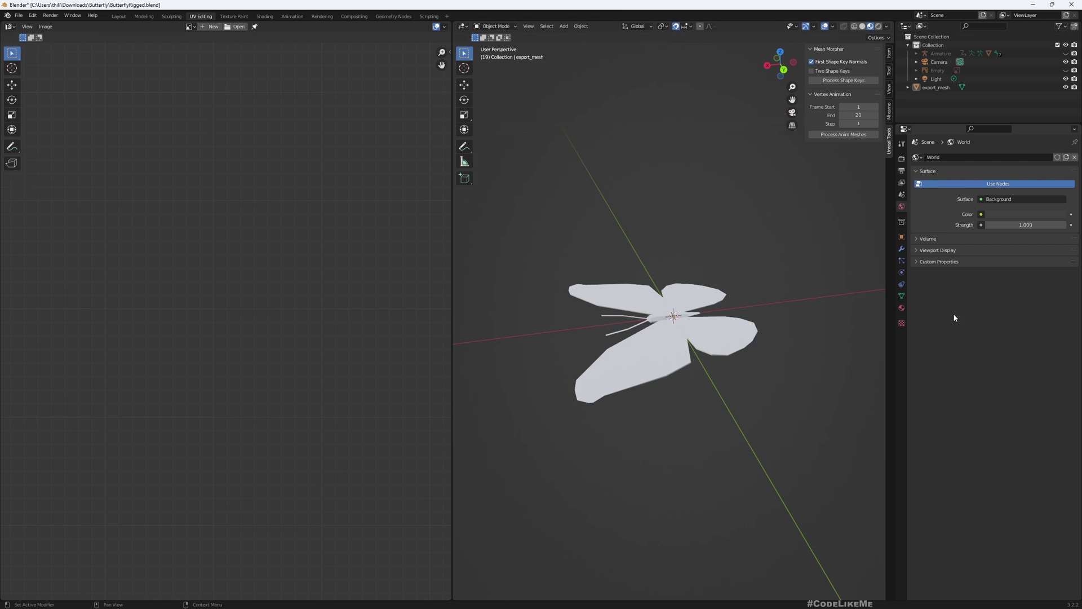
{"action": "left_click", "coordinate": [143, 16]}
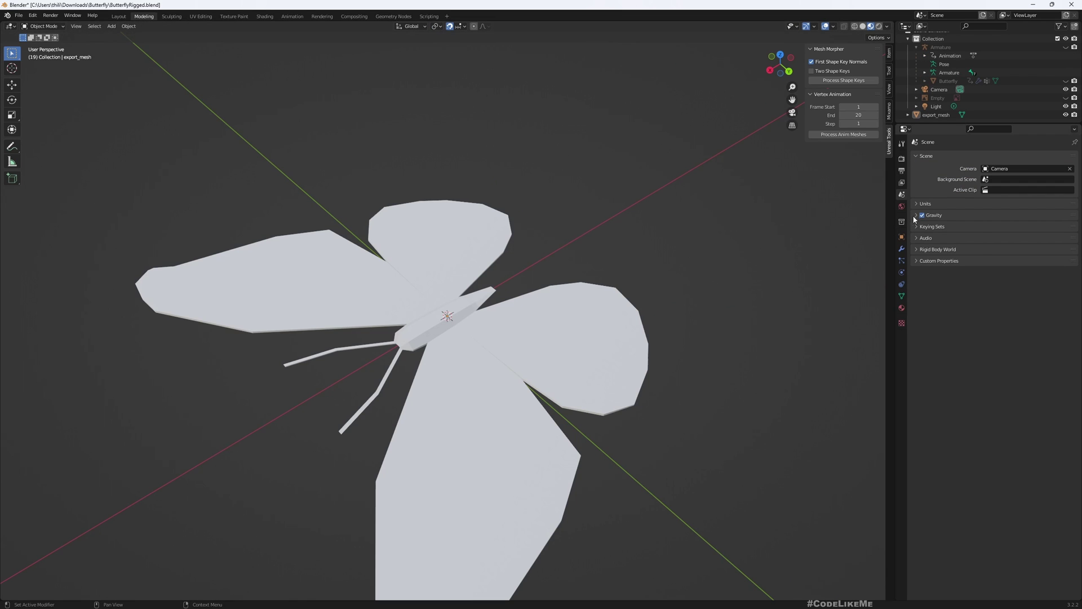
{"action": "left_click", "coordinate": [925, 203]}
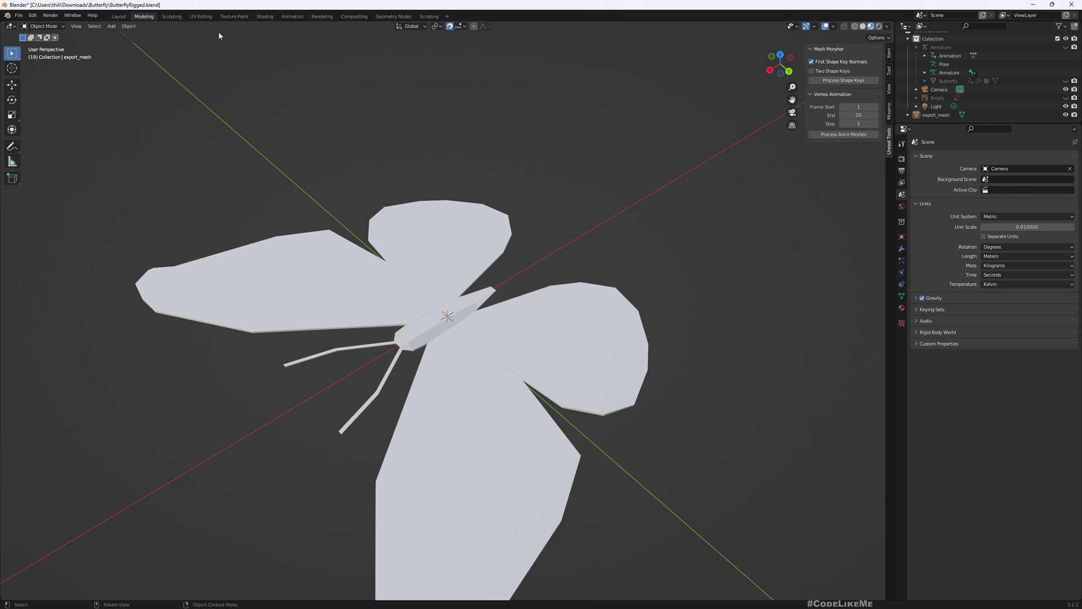
{"action": "left_click", "coordinate": [200, 16]}
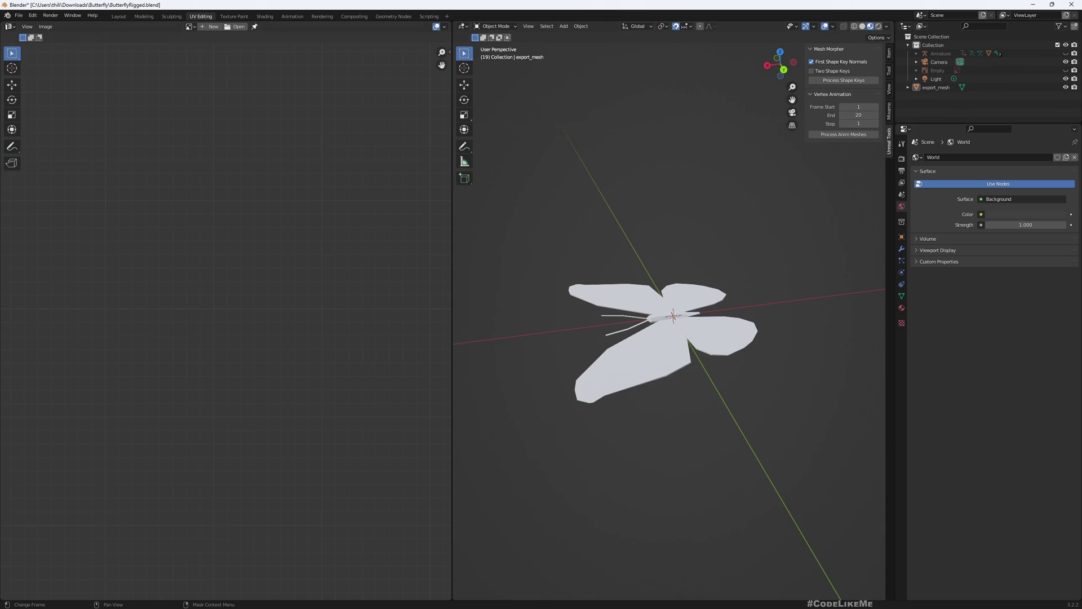
Display the baked normals.001 texture in the image editor.
{"action": "left_click", "coordinate": [190, 26]}
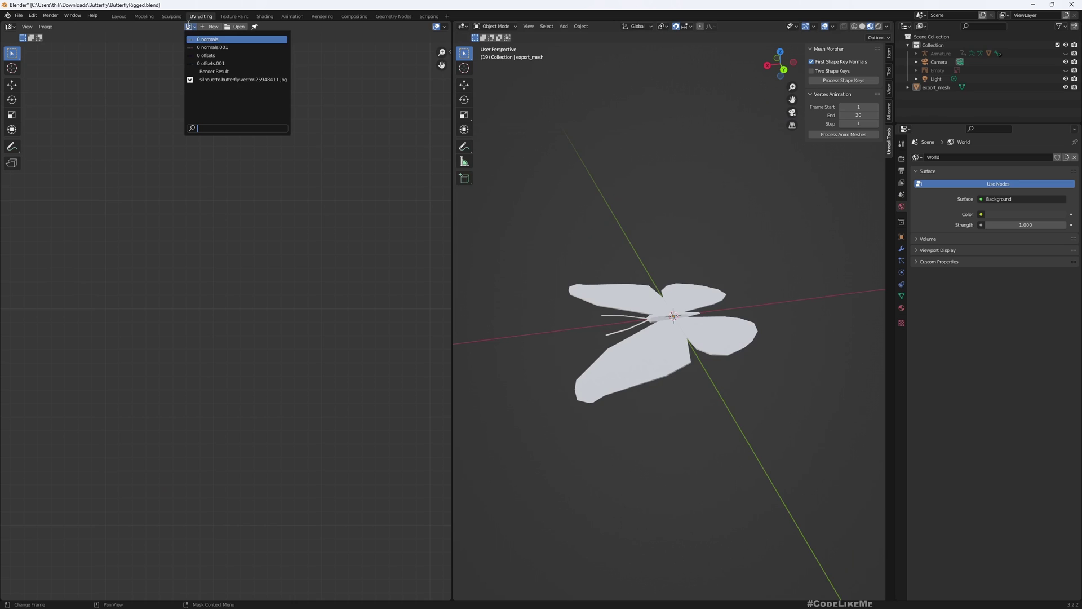
{"action": "left_click", "coordinate": [230, 48]}
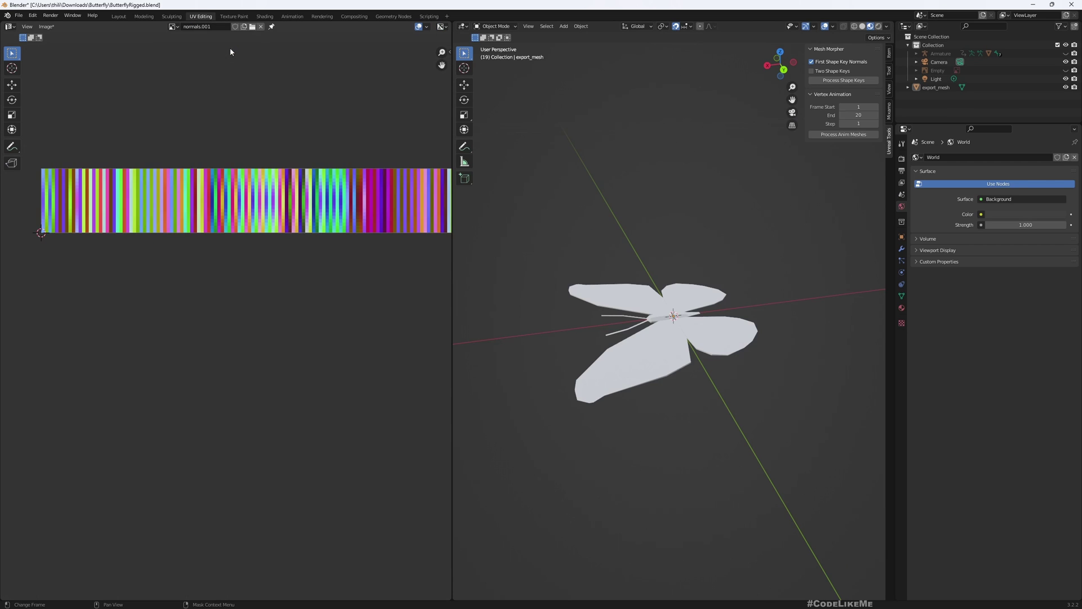
{"action": "scroll", "coordinate": [231, 281], "scroll_direction": "down", "scroll_amount": 2}
{"action": "middle_click_drag", "start_coordinate": [289, 308], "coordinate": [241, 296]}
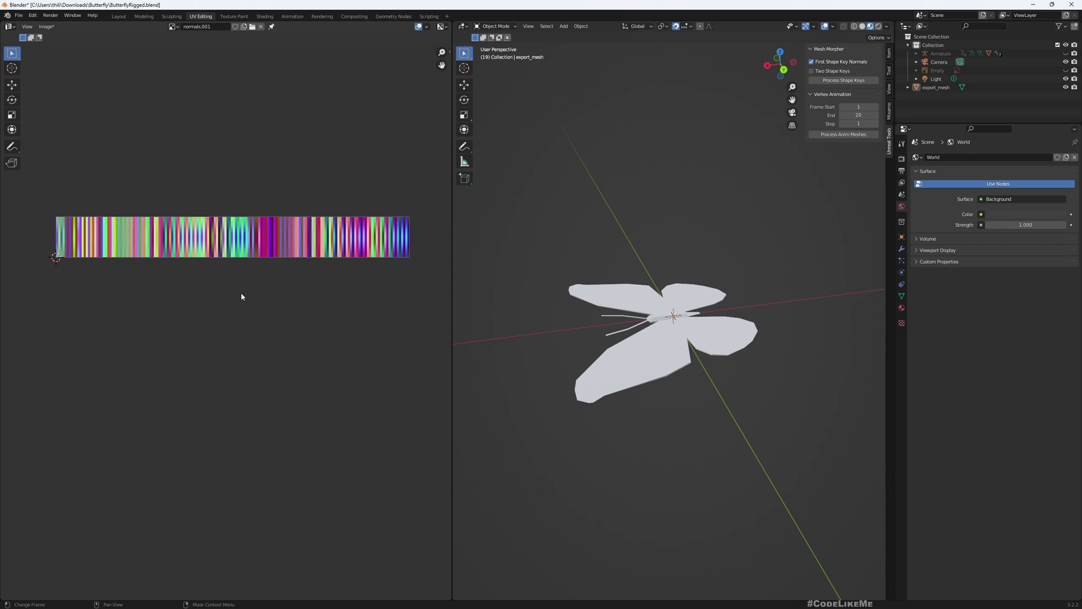
Save the normals image as Normals.bmp in Butterflytest\Butterfly, then display offsets.001.
{"action": "left_click", "coordinate": [46, 27]}
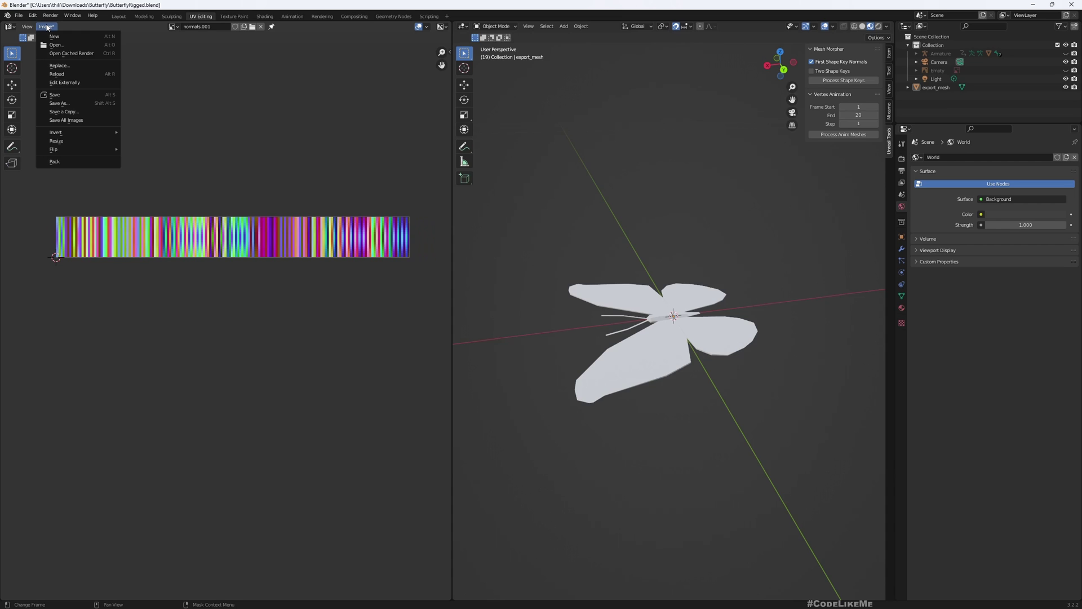
{"action": "left_click", "coordinate": [75, 103]}
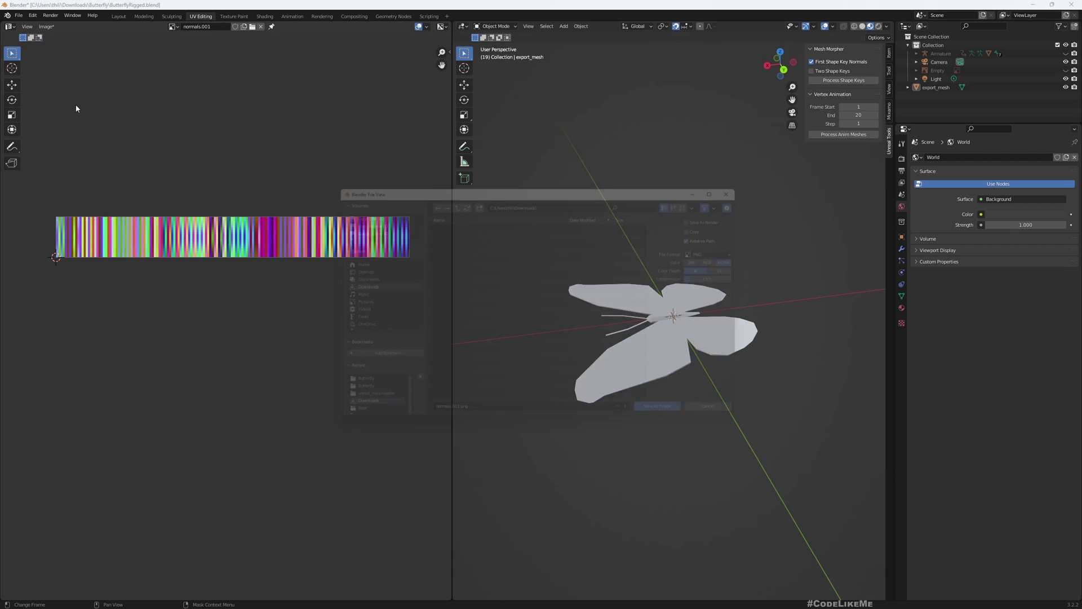
{"action": "left_click", "coordinate": [442, 220]}
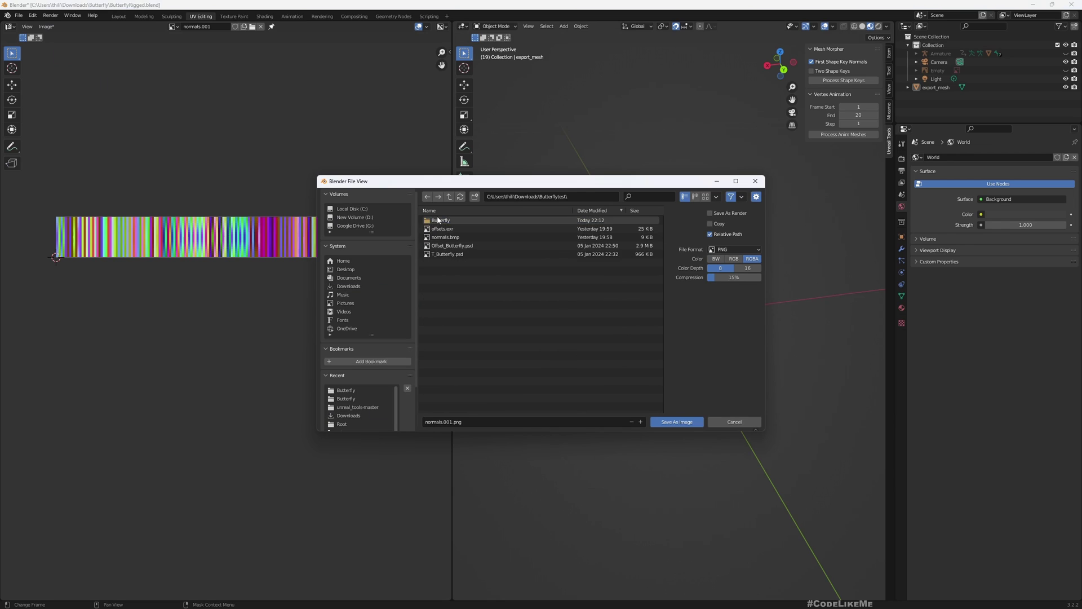
{"action": "left_click", "coordinate": [526, 220]}
{"action": "left_click", "coordinate": [732, 250]}
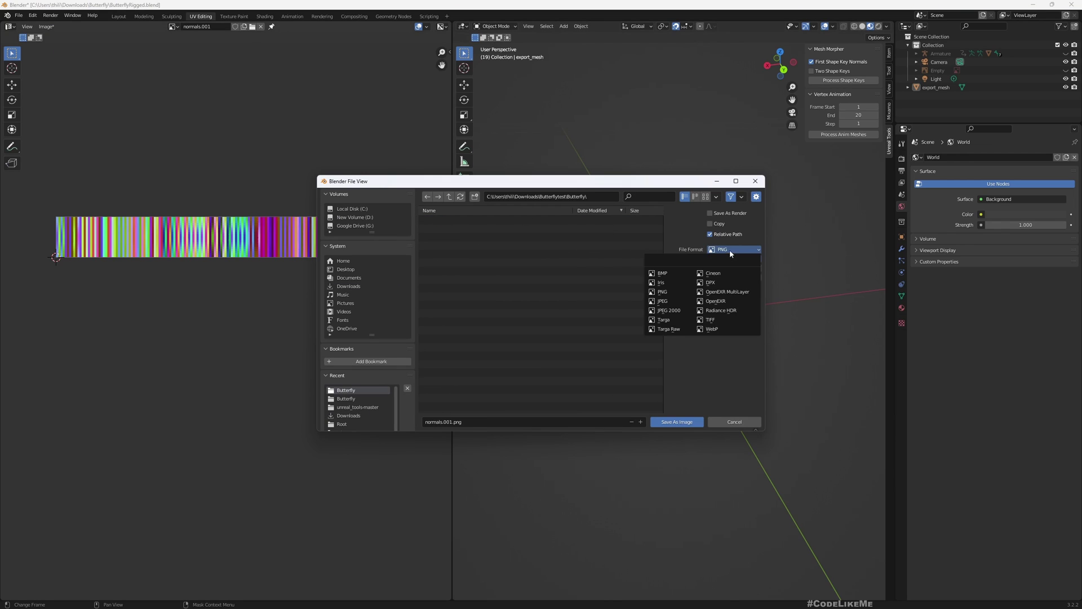
{"action": "left_click", "coordinate": [678, 274]}
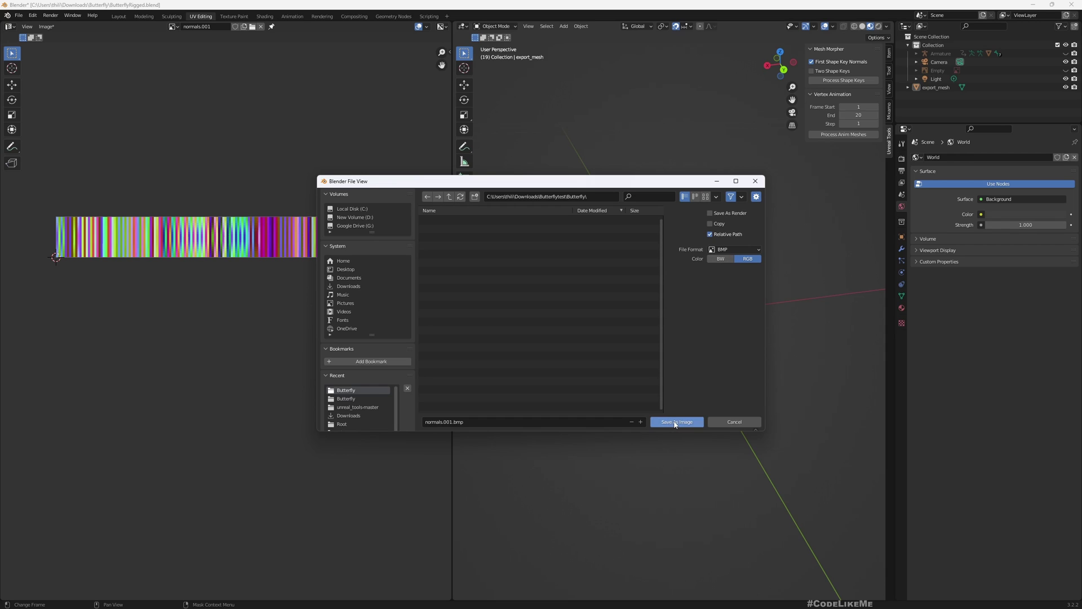
{"action": "left_click", "coordinate": [496, 424]}
{"action": "type", "text": "Normals"}
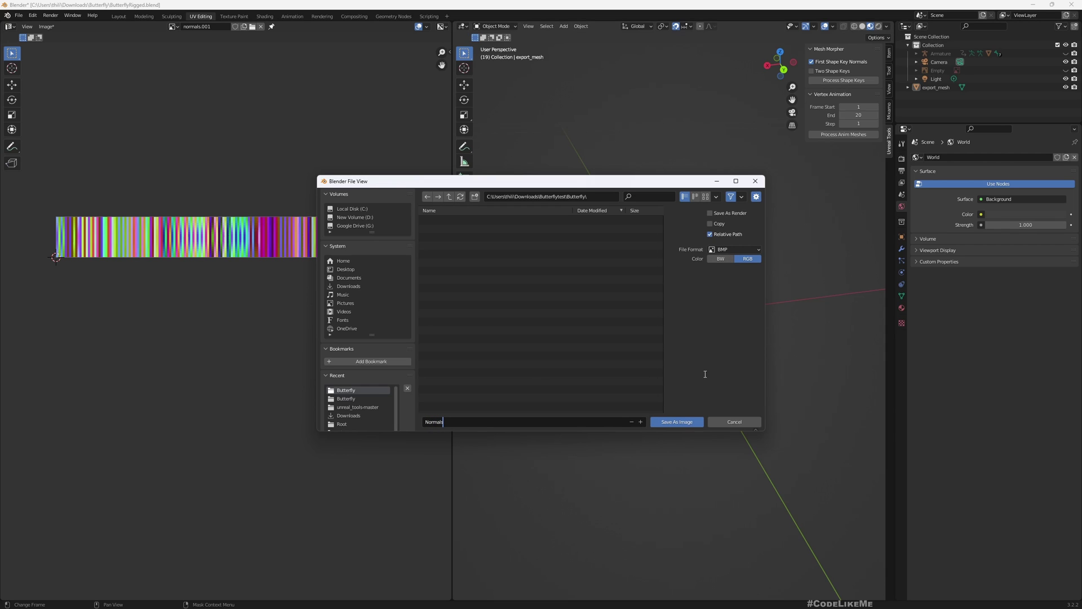
{"action": "left_click", "coordinate": [676, 424]}
{"action": "left_click", "coordinate": [677, 423]}
{"action": "left_click", "coordinate": [173, 26]}
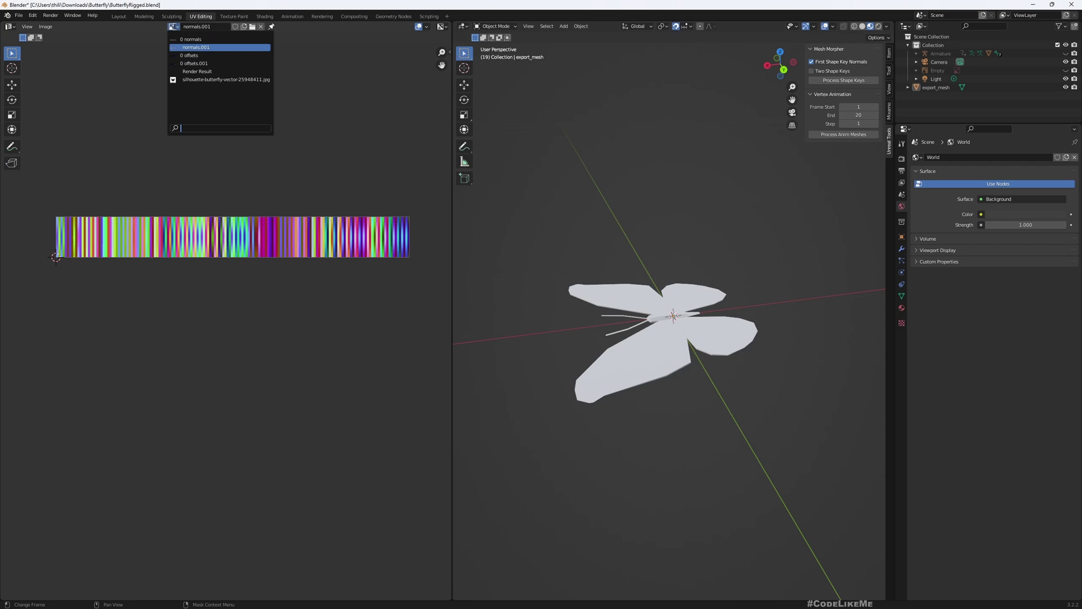
{"action": "left_click", "coordinate": [192, 64]}
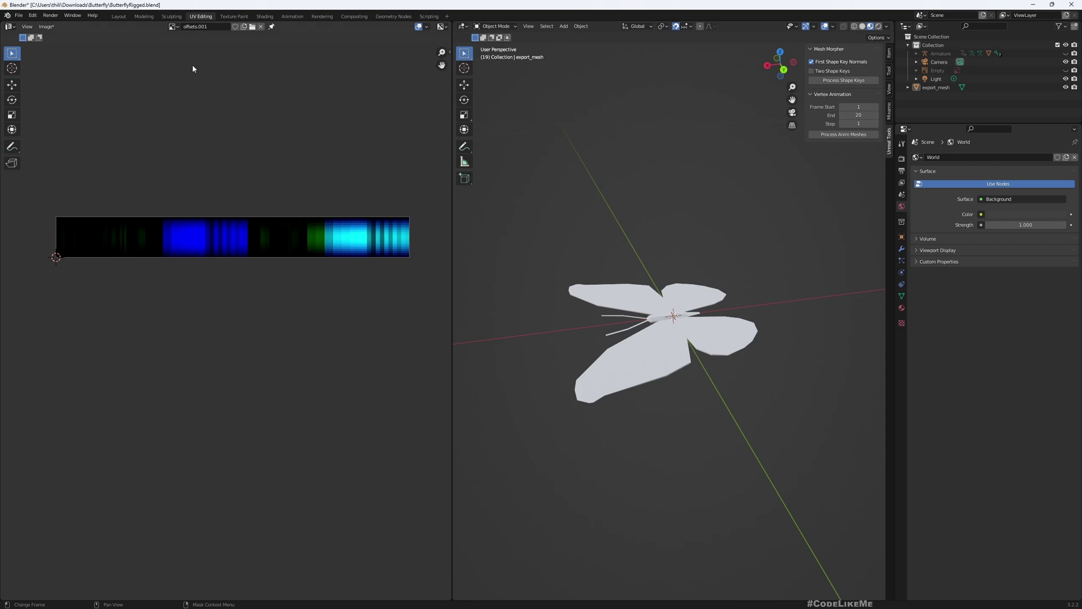
Set up saving the offsets image in OpenEXR format under the name Morphs.
{"action": "left_click", "coordinate": [174, 27]}
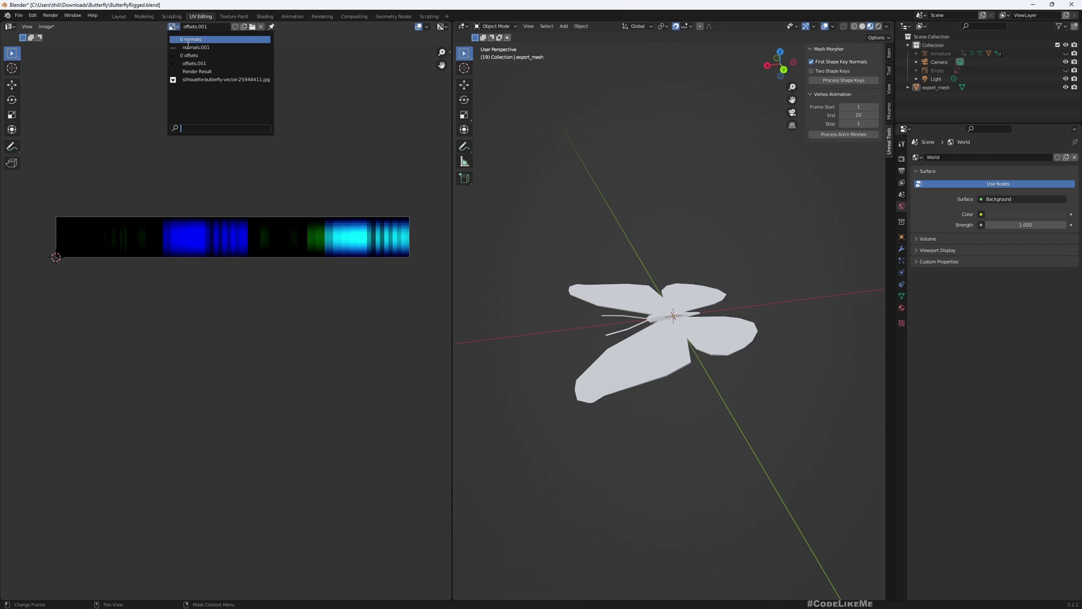
{"action": "left_click", "coordinate": [41, 27]}
{"action": "left_click", "coordinate": [62, 127]}
{"action": "left_click", "coordinate": [722, 249]}
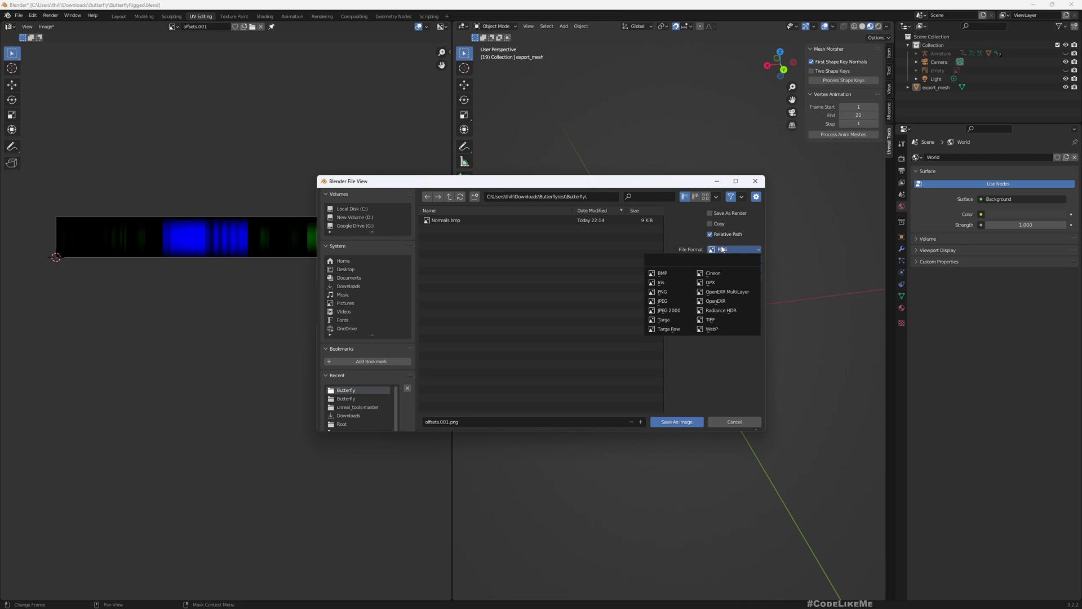
{"action": "left_click", "coordinate": [730, 302]}
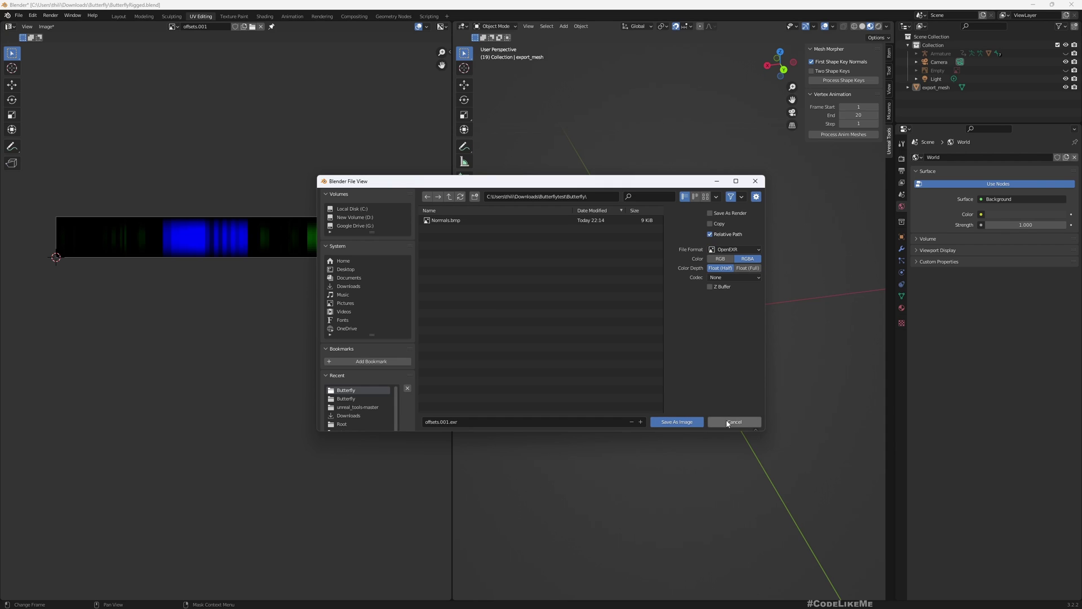
{"action": "left_click", "coordinate": [513, 423]}
{"action": "type", "text": "Morphs"}
Save the offsets image as Morphs.exr and create the new Butterfly Unreal project.
{"action": "left_click", "coordinate": [676, 423]}
{"action": "left_click", "coordinate": [676, 422]}
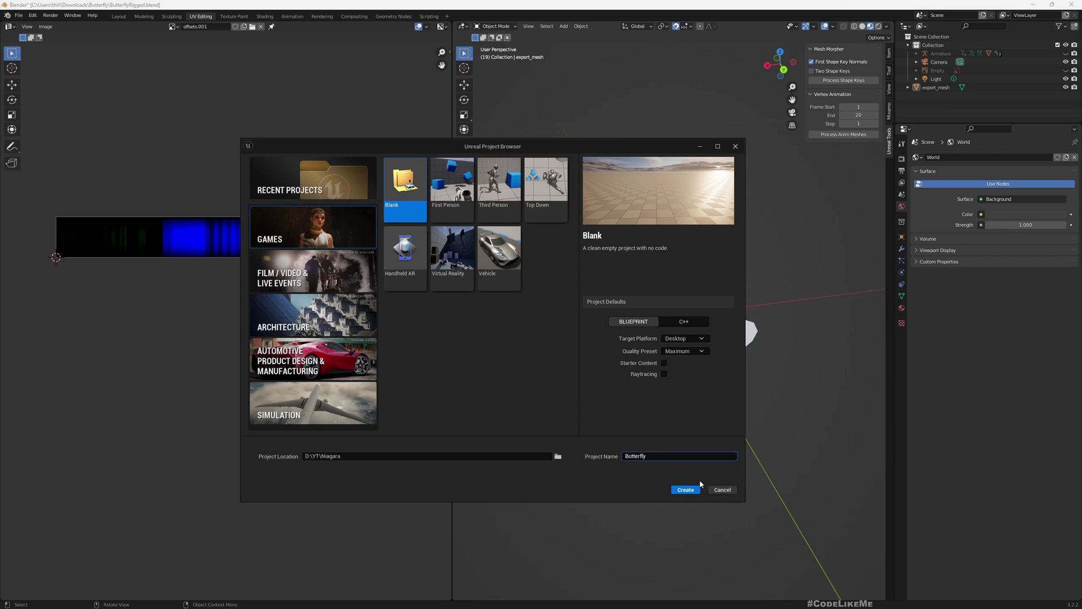
{"action": "left_click", "coordinate": [688, 489]}
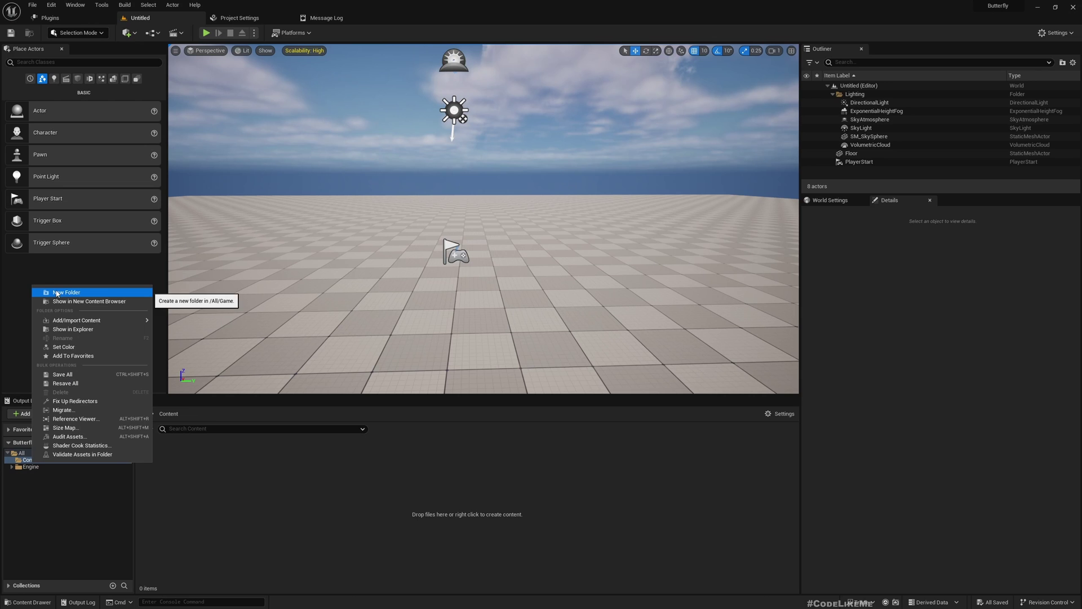
Add a new folder named Butterfly to the project's Content.
{"action": "left_click", "coordinate": [56, 291]}
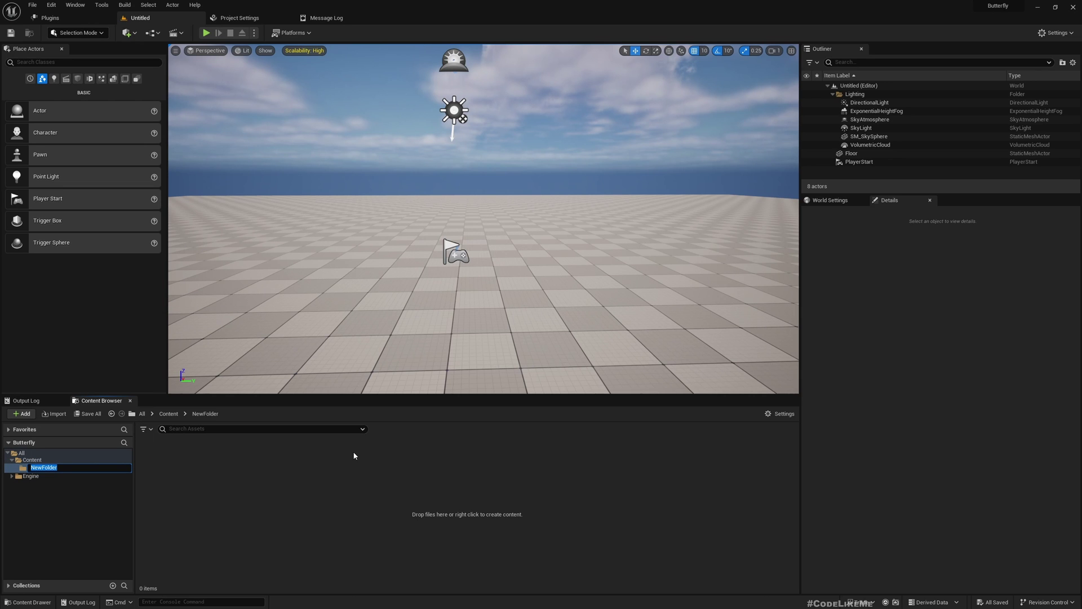
{"action": "type", "text": "Butterfly"}
{"action": "key", "text": "Return"}
{"action": "key", "text": "alt+Tab"}
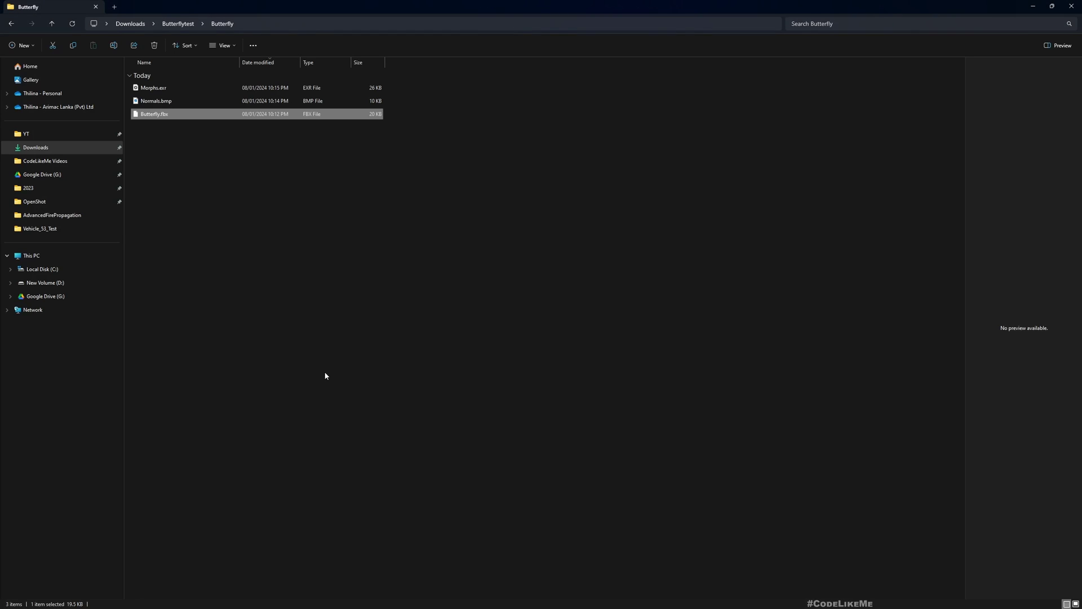
Import Butterfly.fbx, Normals.bmp and Morphs.exr from Explorer into the Butterfly content folder.
{"action": "left_click_drag", "start_coordinate": [144, 117], "coordinate": [268, 505]}
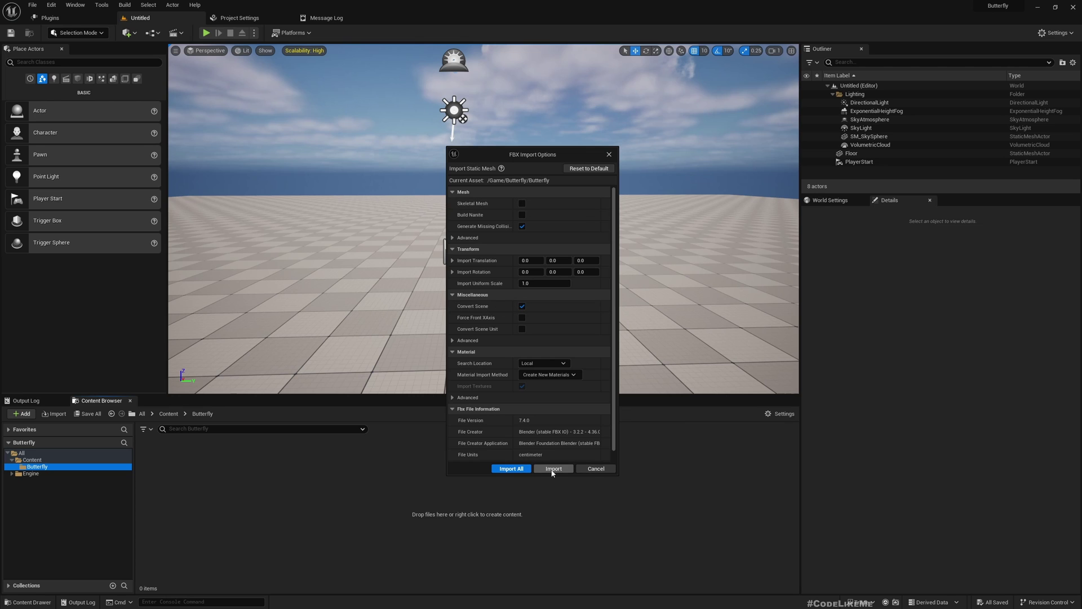
{"action": "key", "text": "alt+Tab"}
{"action": "left_click_drag", "start_coordinate": [153, 101], "coordinate": [402, 339]}
{"action": "key", "text": "alt+Tab"}
{"action": "left_click_drag", "start_coordinate": [316, 472], "coordinate": [313, 467]}
{"action": "key", "text": "alt+Tab"}
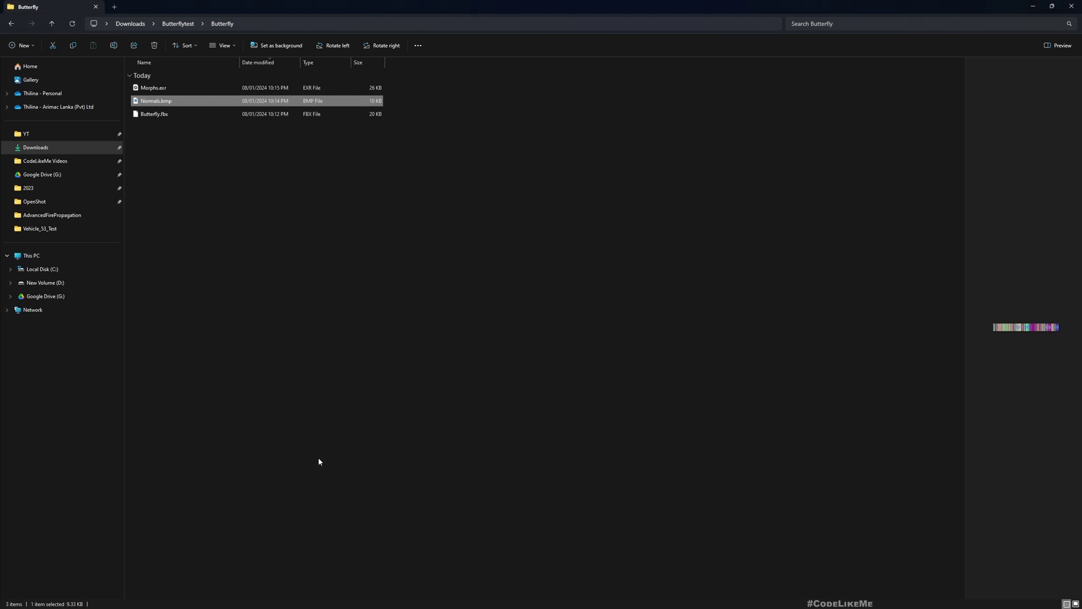
{"action": "left_click_drag", "start_coordinate": [148, 88], "coordinate": [351, 483]}
{"action": "key", "text": "alt+Tab"}
Open and dock the Normals texture, setting Texture Group UI and VectorDisplacementmap (RGBA8) compression.
{"action": "double_click", "coordinate": [239, 466]}
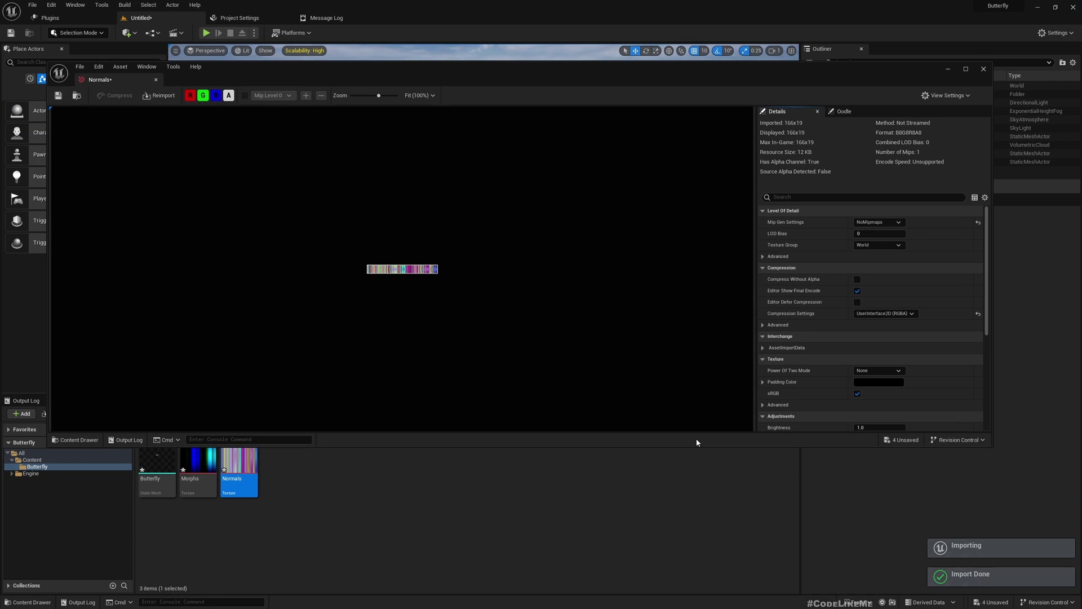
{"action": "left_click_drag", "start_coordinate": [136, 80], "coordinate": [251, 14]}
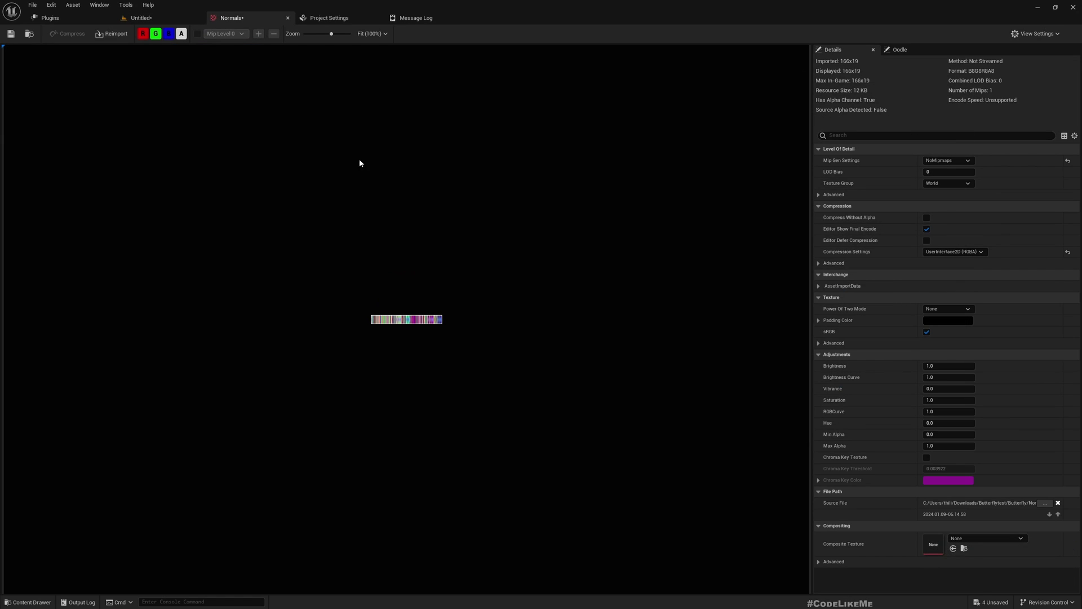
{"action": "scroll", "coordinate": [513, 273], "scroll_direction": "up", "scroll_amount": 5}
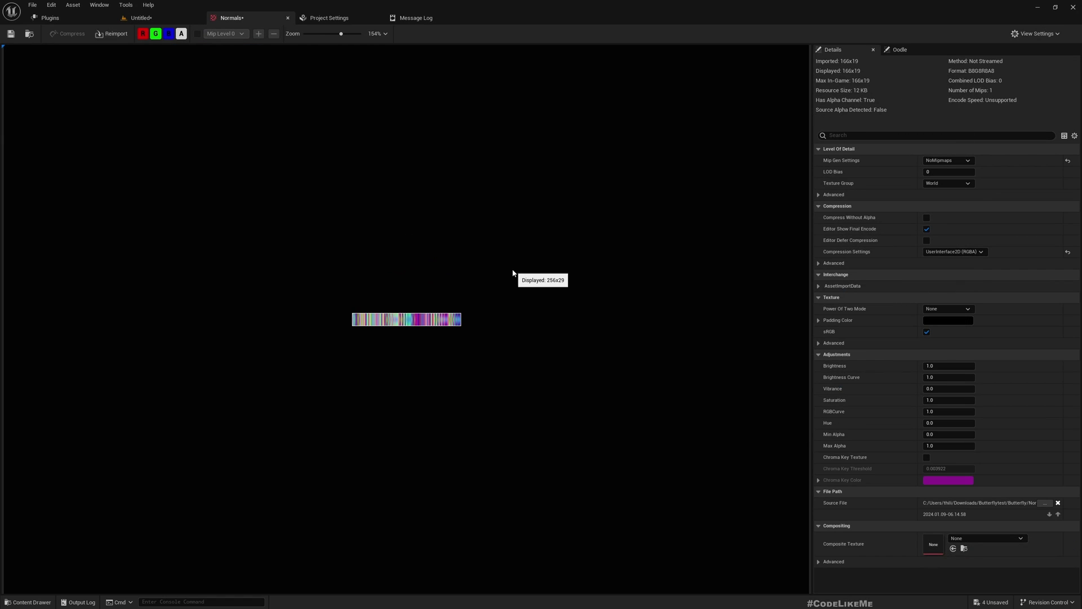
{"action": "left_click", "coordinate": [956, 186]}
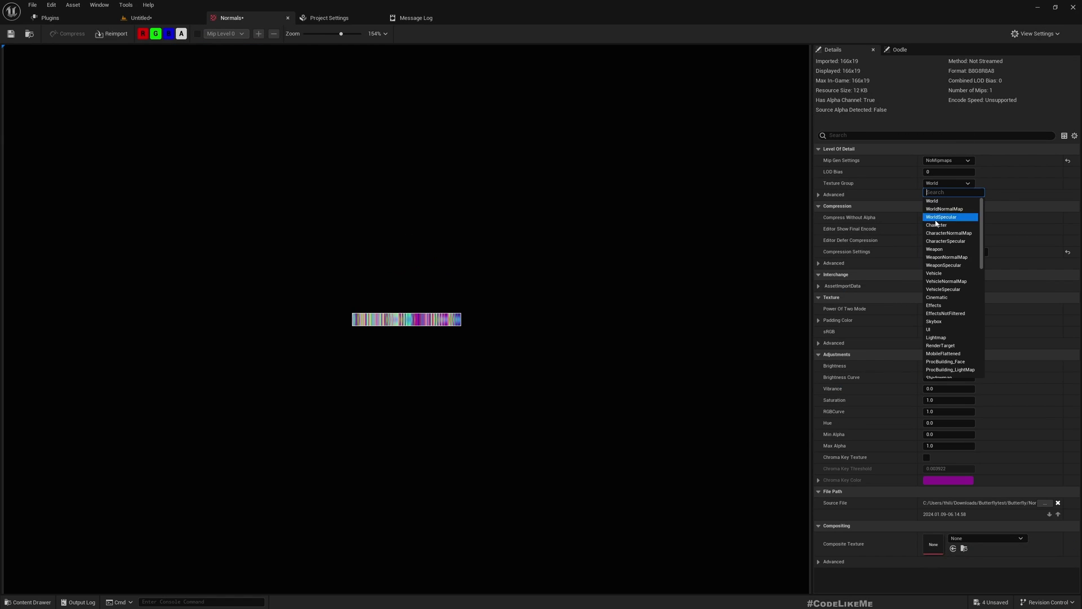
{"action": "left_click", "coordinate": [930, 329]}
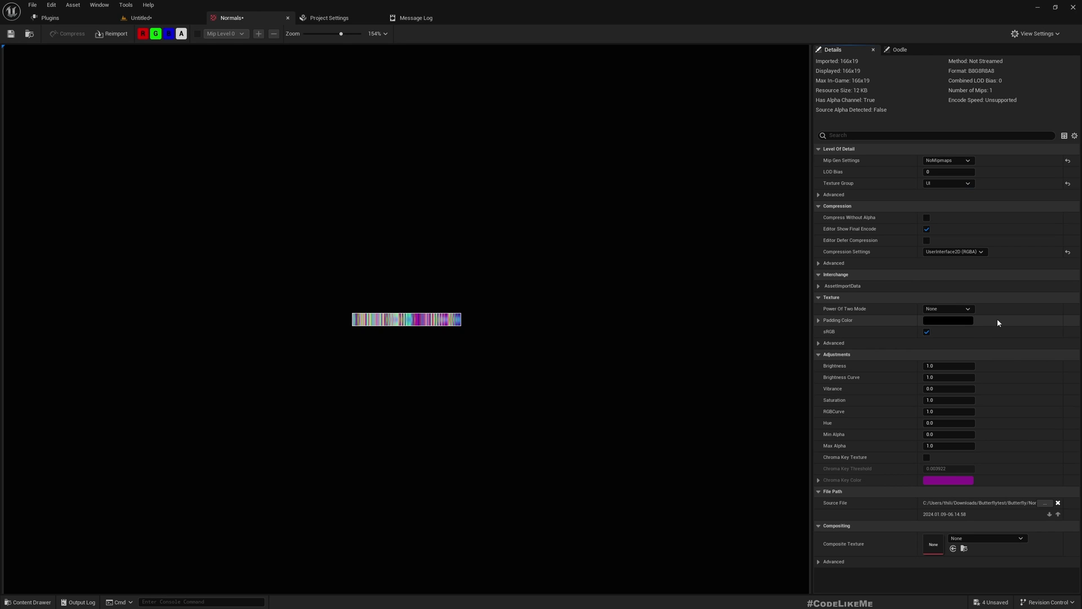
{"action": "left_click", "coordinate": [953, 252]}
{"action": "left_click", "coordinate": [954, 252]}
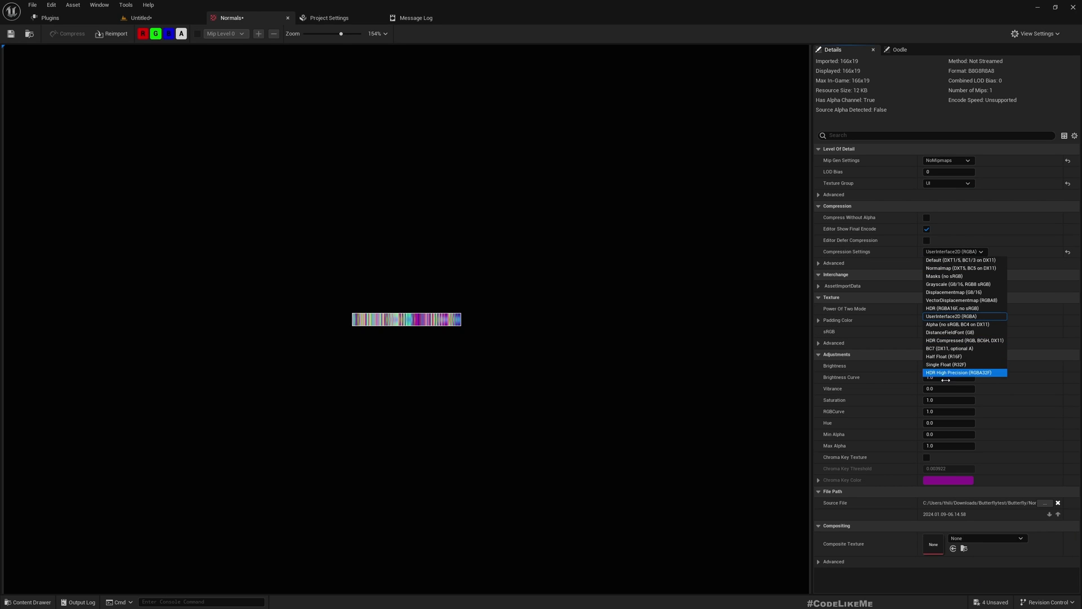
{"action": "left_click", "coordinate": [958, 300]}
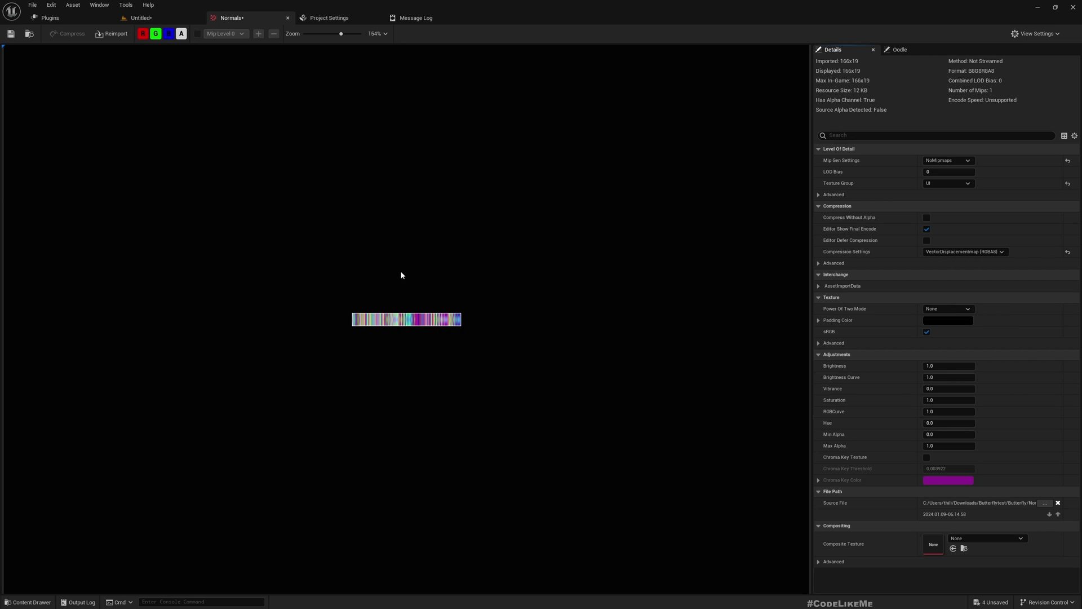
Turn off sRGB, set the texture filter to Nearest, and save Normals.
{"action": "left_click", "coordinate": [927, 332]}
{"action": "left_click", "coordinate": [820, 195]}
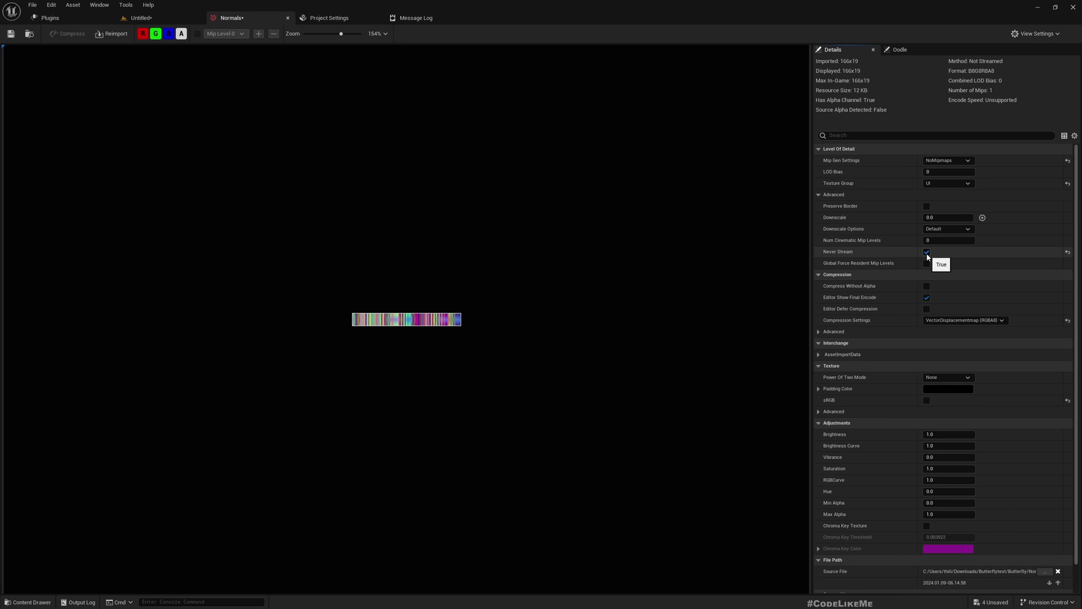
{"action": "scroll", "coordinate": [955, 270], "scroll_direction": "down", "scroll_amount": 1}
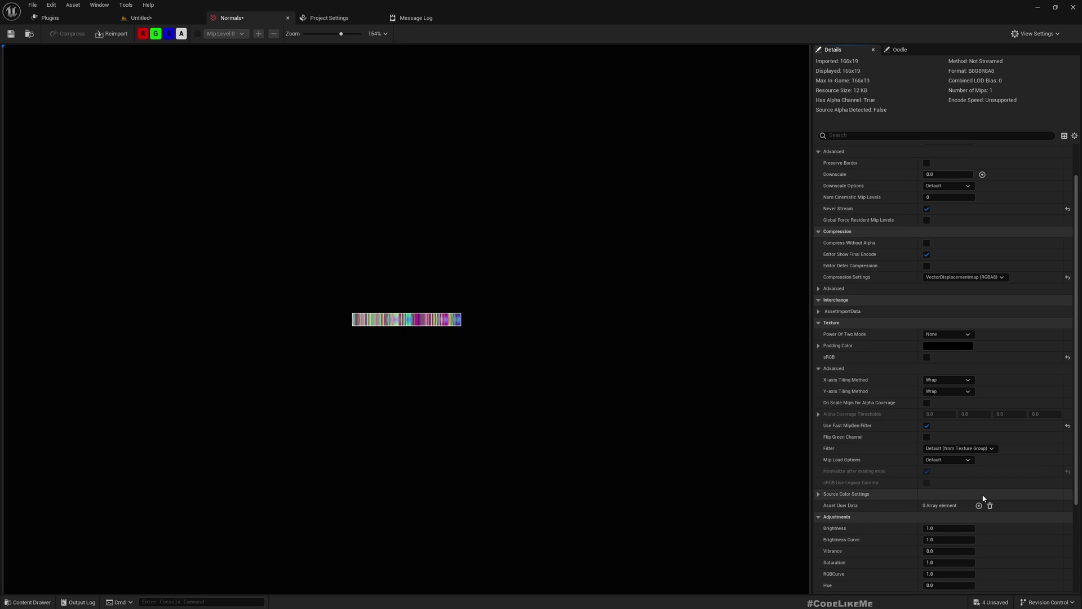
{"action": "left_click", "coordinate": [958, 448]}
{"action": "left_click", "coordinate": [947, 459]}
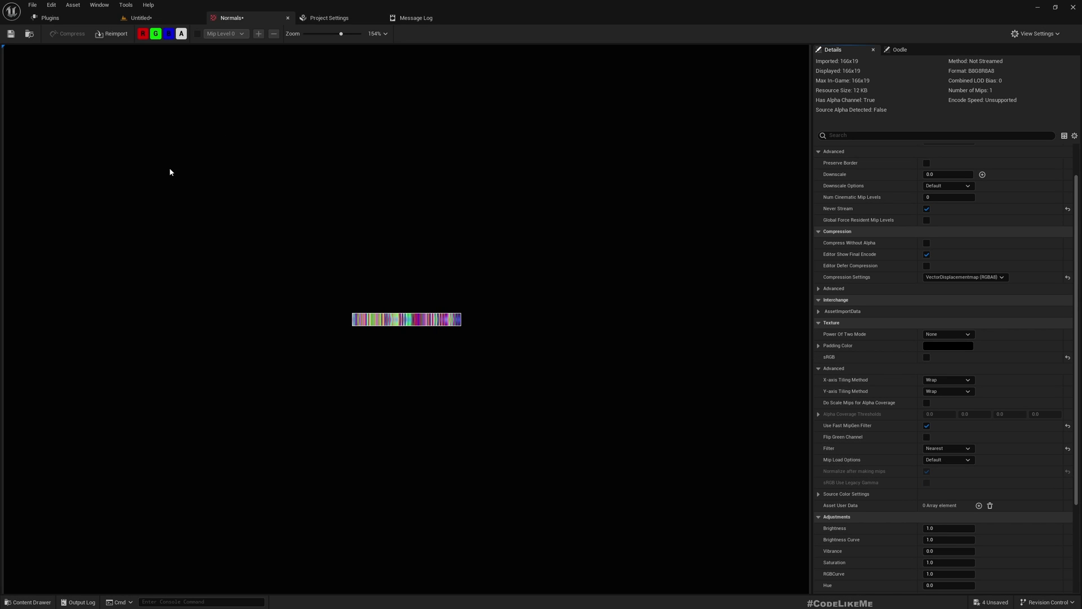
{"action": "left_click", "coordinate": [10, 34]}
Force-delete the previously imported Butterfly mesh asset from the Content Browser.
{"action": "left_click", "coordinate": [139, 18]}
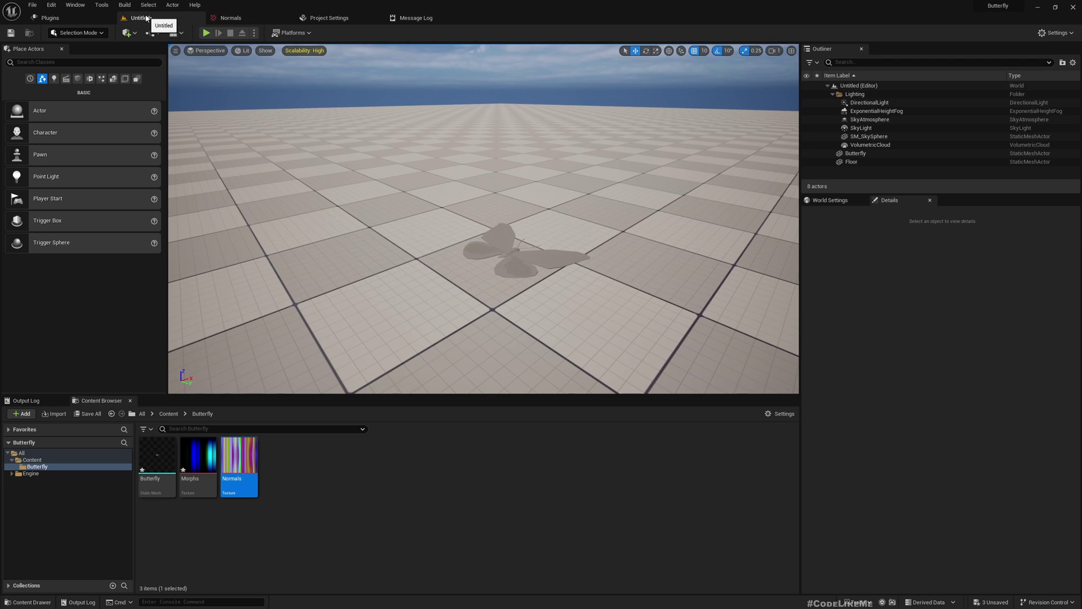
{"action": "left_click", "coordinate": [157, 474]}
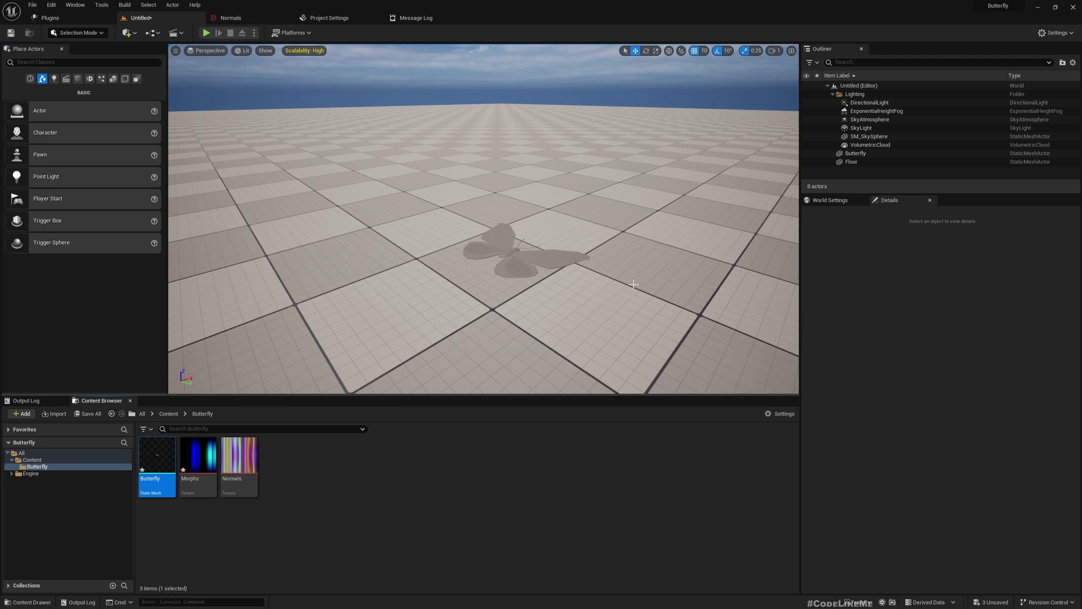
{"action": "key", "text": "Delete"}
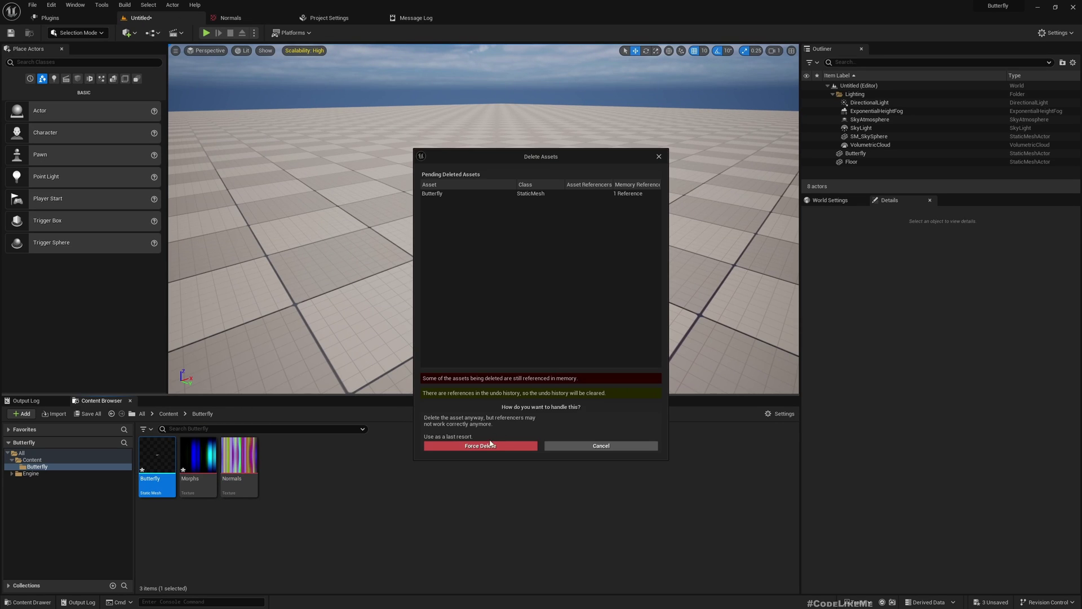
{"action": "left_click", "coordinate": [481, 445]}
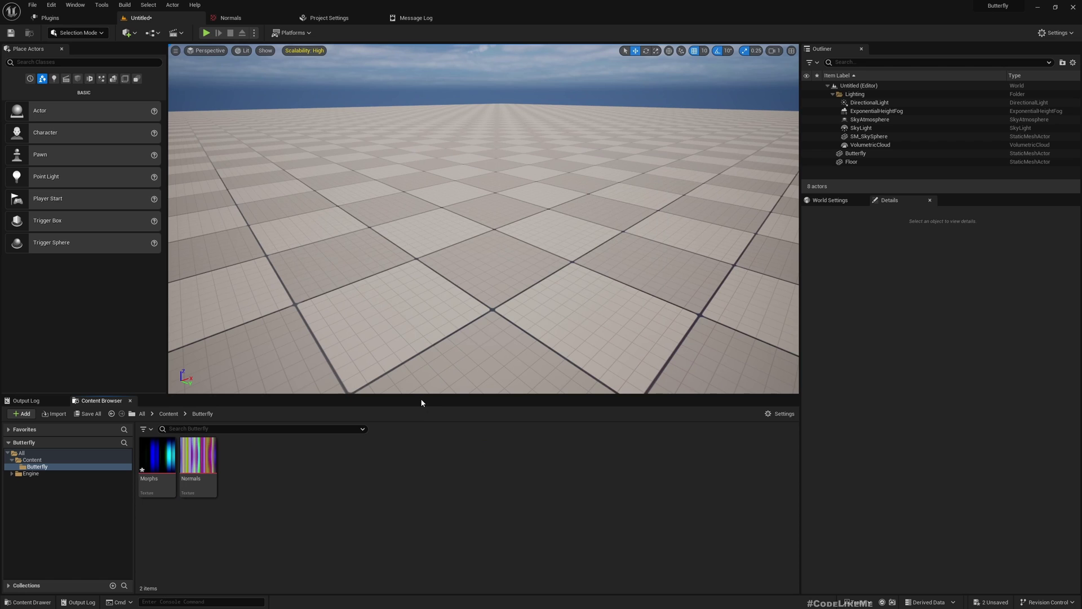
Reimport Butterfly.fbx with Remove Degenerates off, Combine Meshes on and Generate Lightmap UVs off.
{"action": "key", "text": "alt+Tab"}
{"action": "left_click_drag", "start_coordinate": [138, 113], "coordinate": [338, 480]}
{"action": "key", "text": "alt+Tab"}
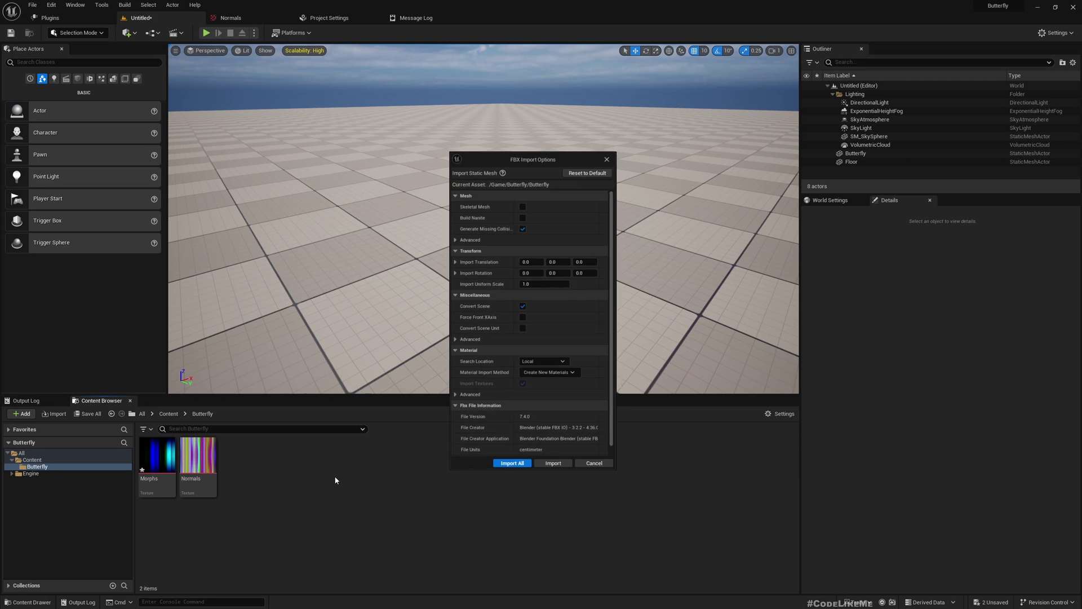
{"action": "left_click", "coordinate": [460, 237]}
{"action": "scroll", "coordinate": [578, 270], "scroll_direction": "down", "scroll_amount": 1}
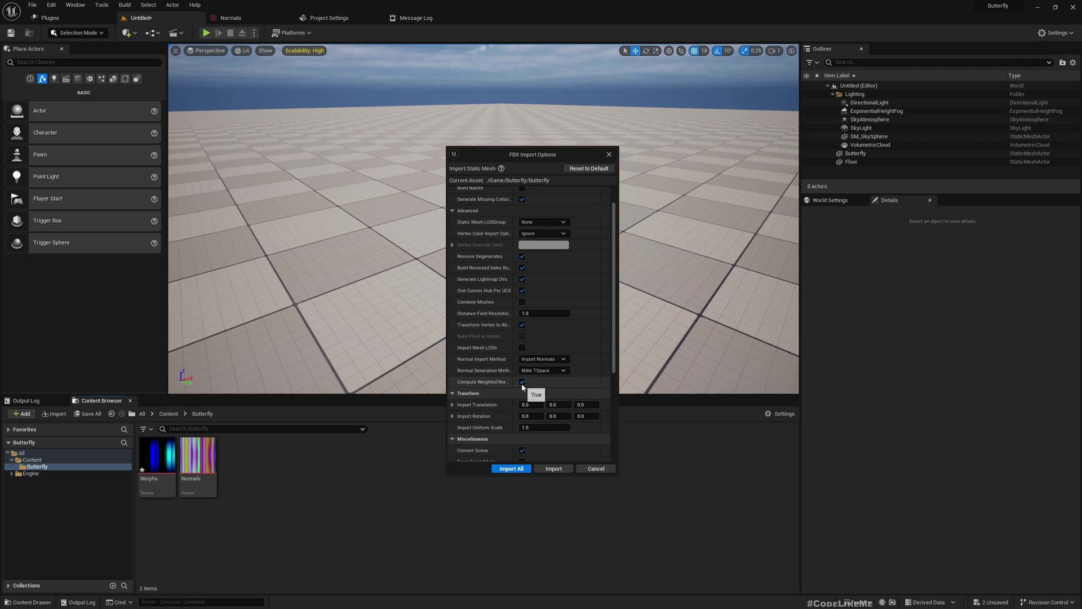
{"action": "scroll", "coordinate": [522, 387], "scroll_direction": "up", "scroll_amount": 1}
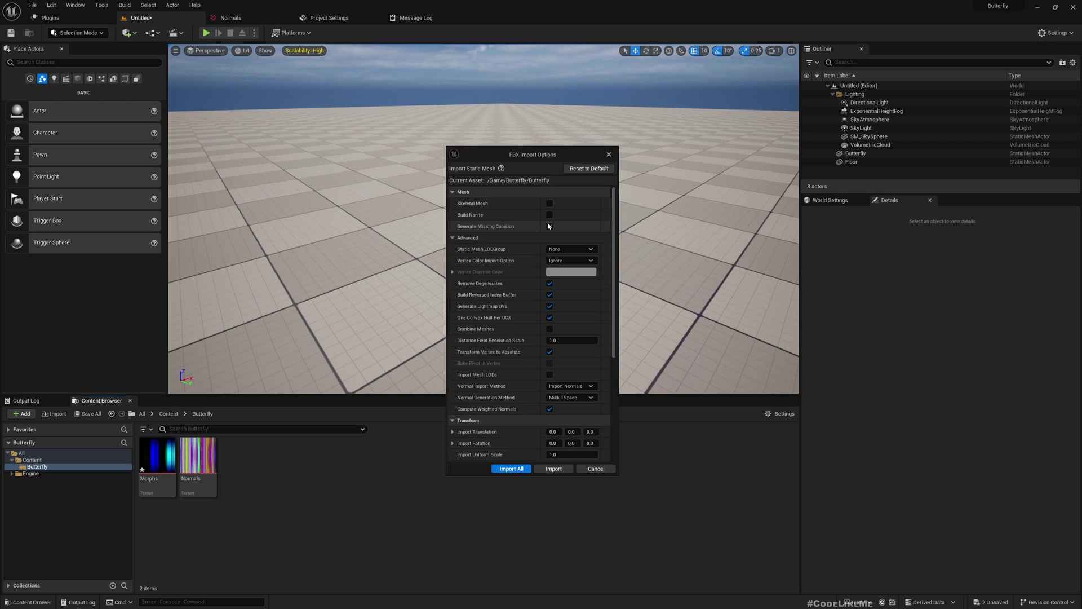
{"action": "left_click", "coordinate": [551, 285]}
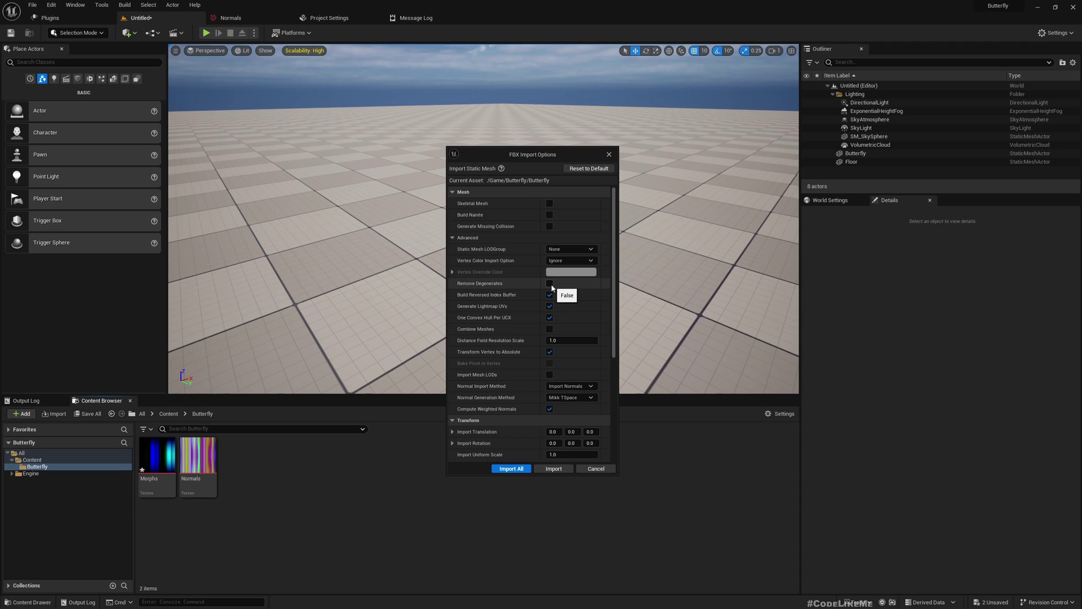
{"action": "left_click", "coordinate": [550, 329]}
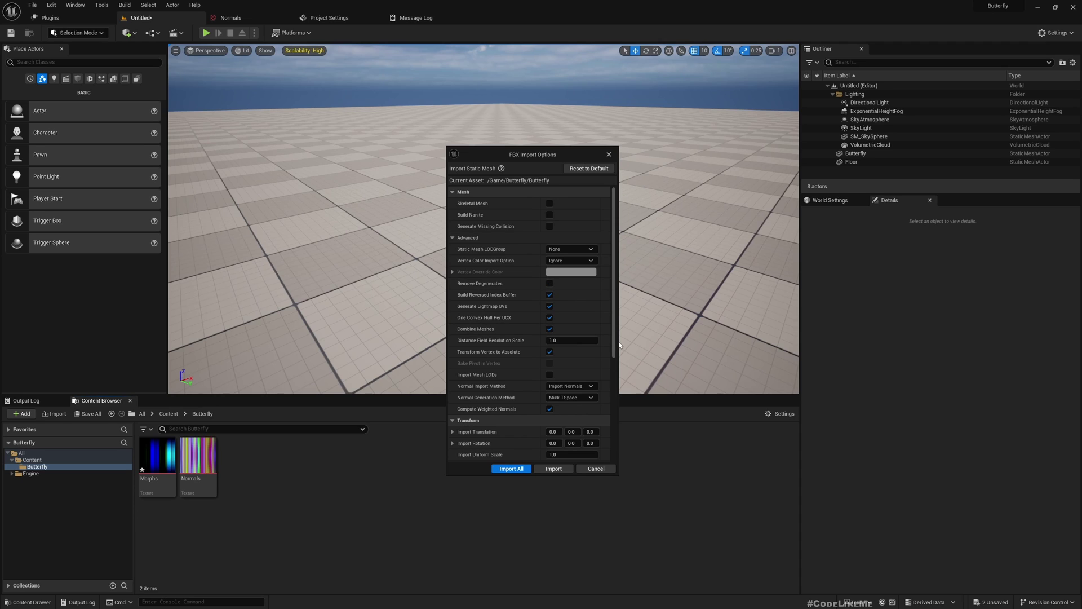
{"action": "left_click", "coordinate": [551, 307]}
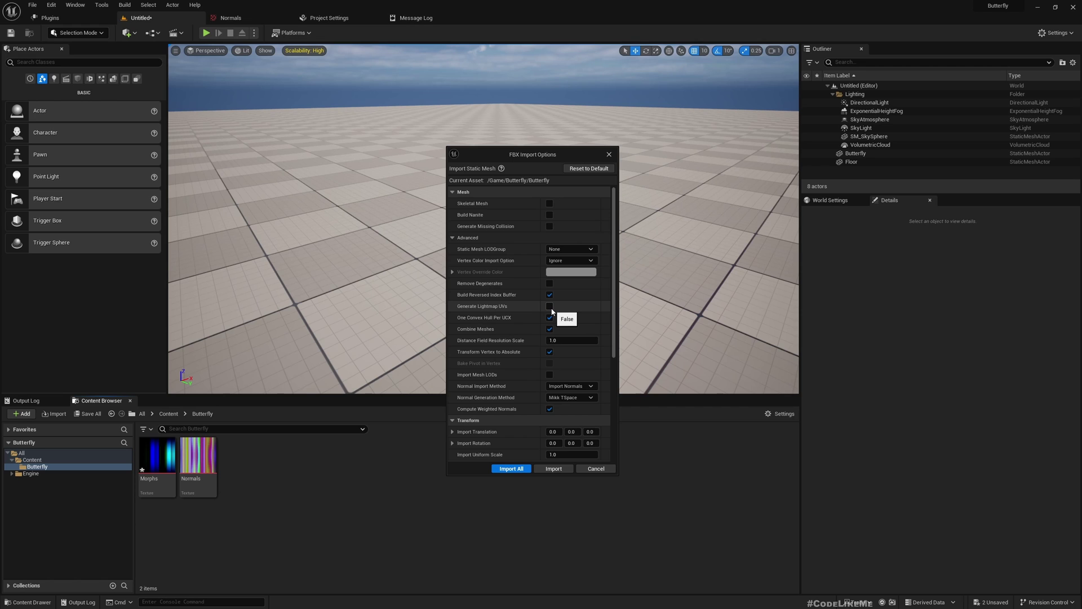
Finish the import, place the Butterfly mesh in the level at scale 30, and open Morphs.
{"action": "left_click", "coordinate": [553, 468]}
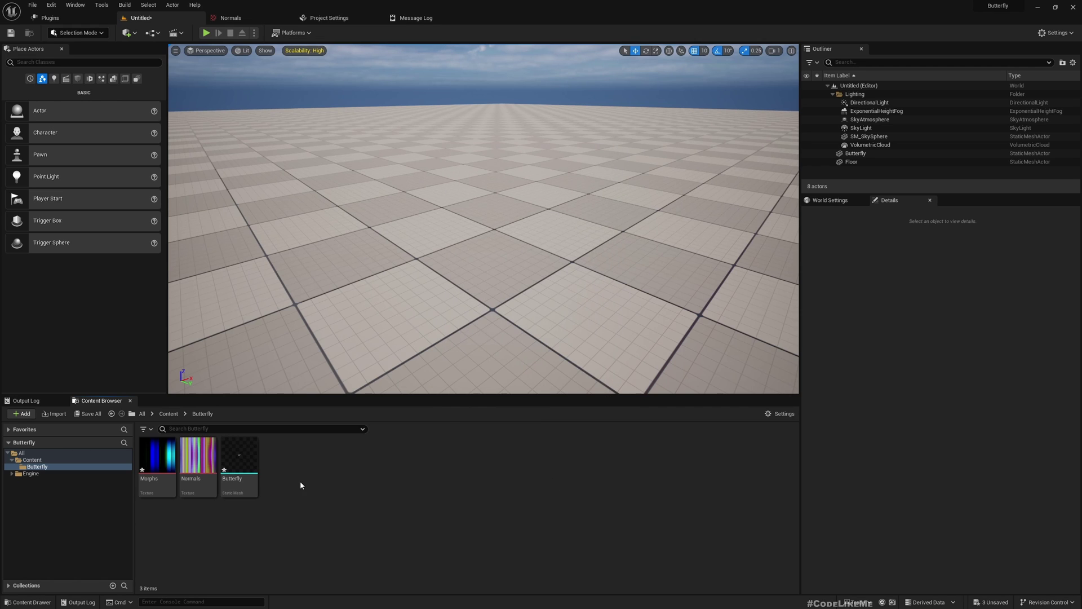
{"action": "left_click_drag", "start_coordinate": [239, 459], "coordinate": [439, 311]}
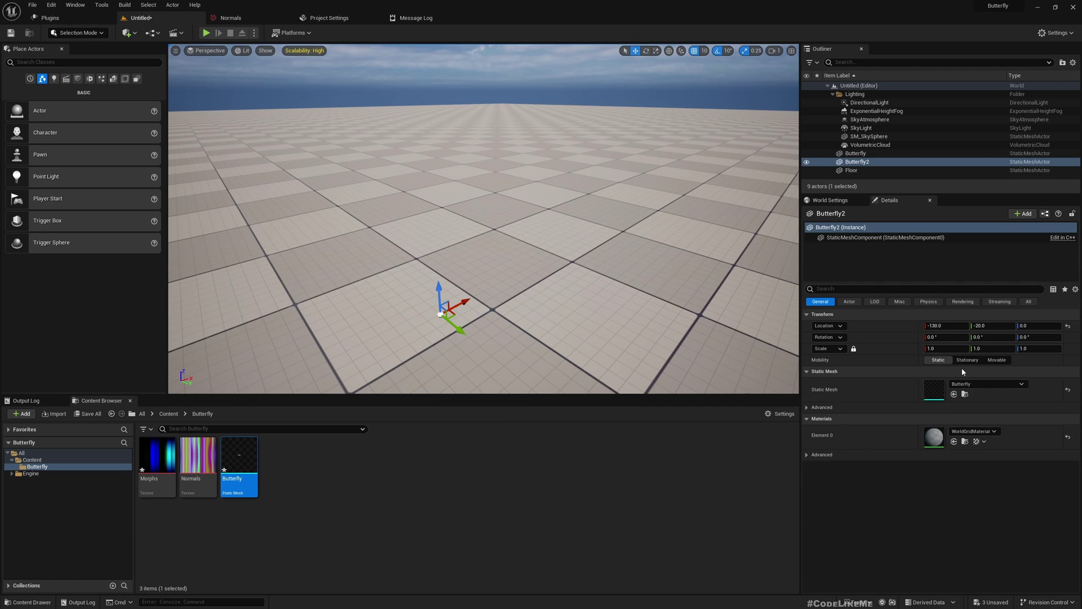
{"action": "left_click", "coordinate": [957, 350]}
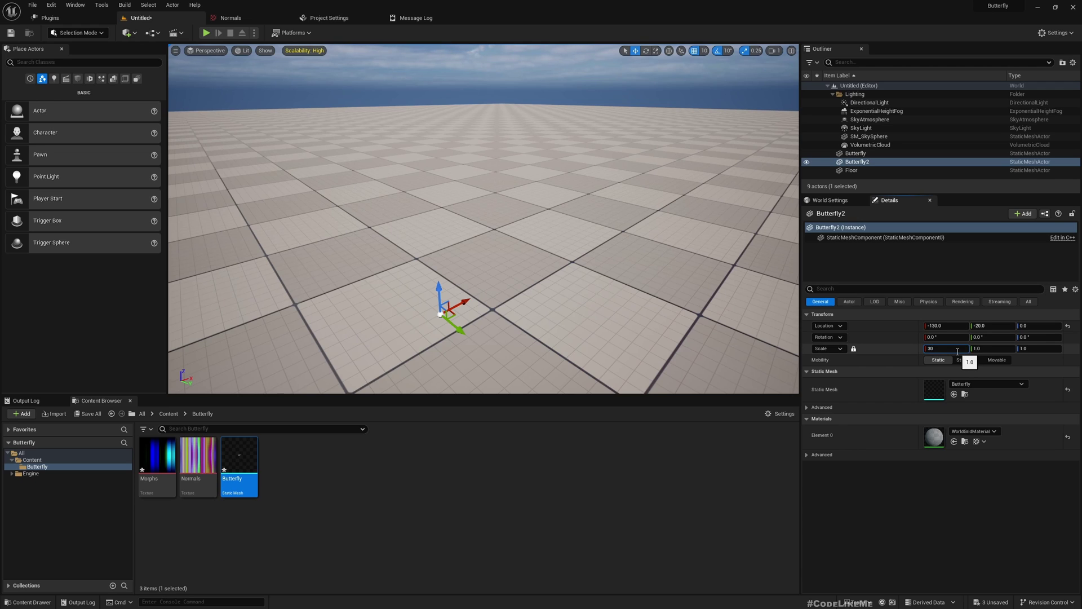
{"action": "key", "text": "Tab"}
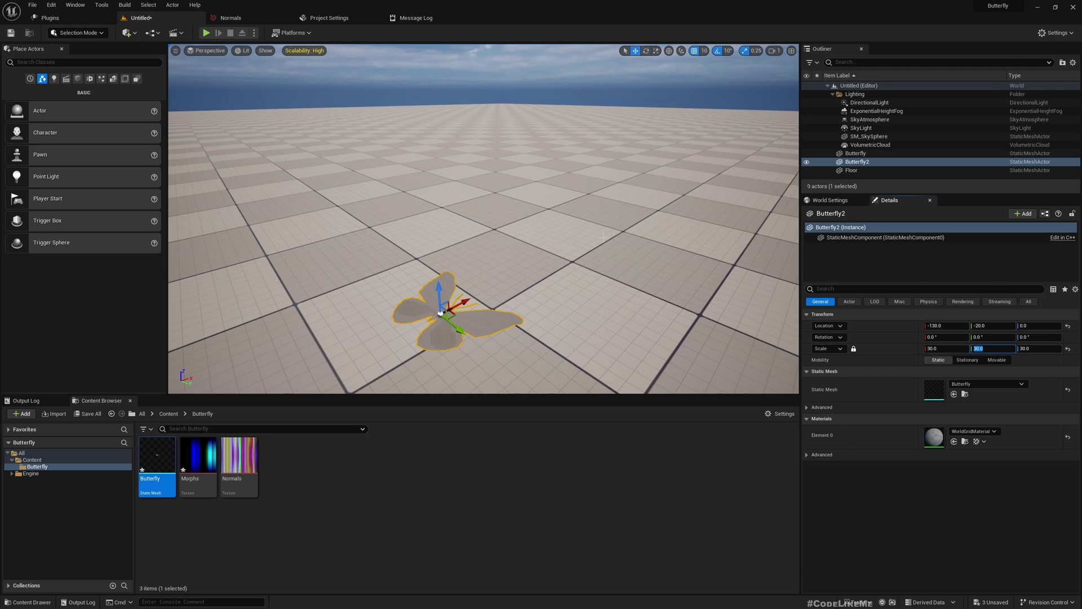
{"action": "double_click", "coordinate": [198, 455]}
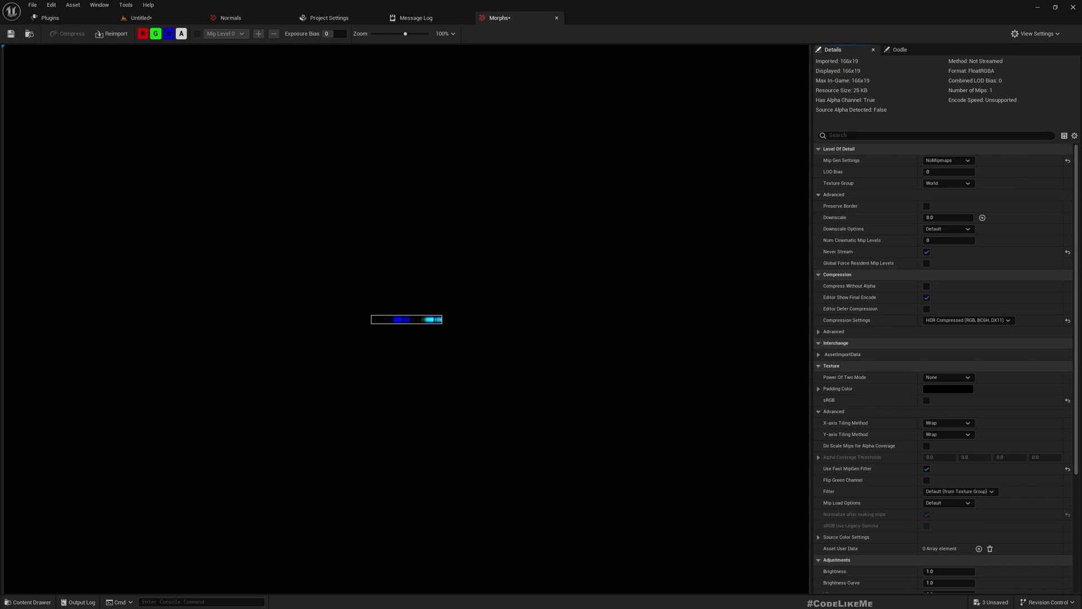
Give the Butterfly mesh full-precision UVs and Distance Field Resolution Scale 0, and apply.
{"action": "left_click", "coordinate": [138, 18]}
{"action": "double_click", "coordinate": [163, 456]}
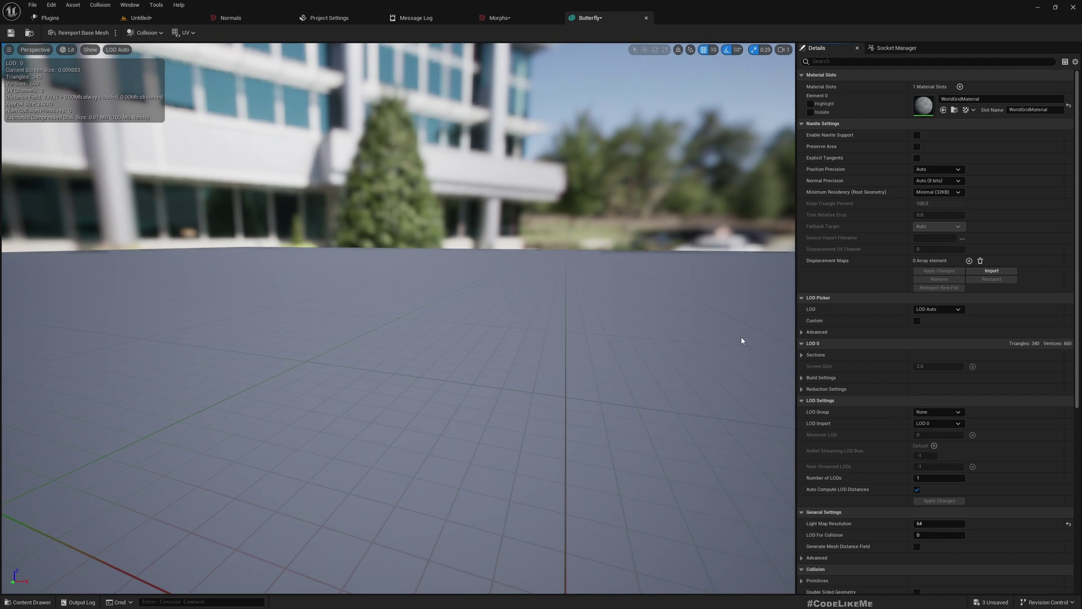
{"action": "left_click", "coordinate": [801, 378]}
{"action": "scroll", "coordinate": [943, 374], "scroll_direction": "down", "scroll_amount": 3}
{"action": "scroll", "coordinate": [943, 373], "scroll_direction": "down", "scroll_amount": 3}
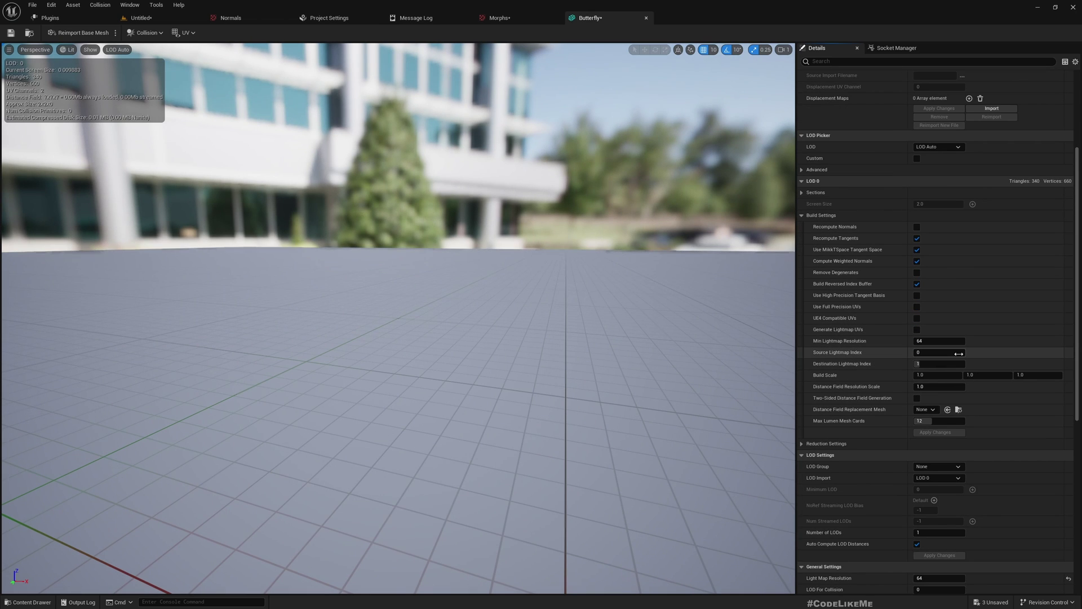
{"action": "left_click", "coordinate": [917, 305]}
{"action": "left_click", "coordinate": [944, 388]}
{"action": "type", "text": "0"}
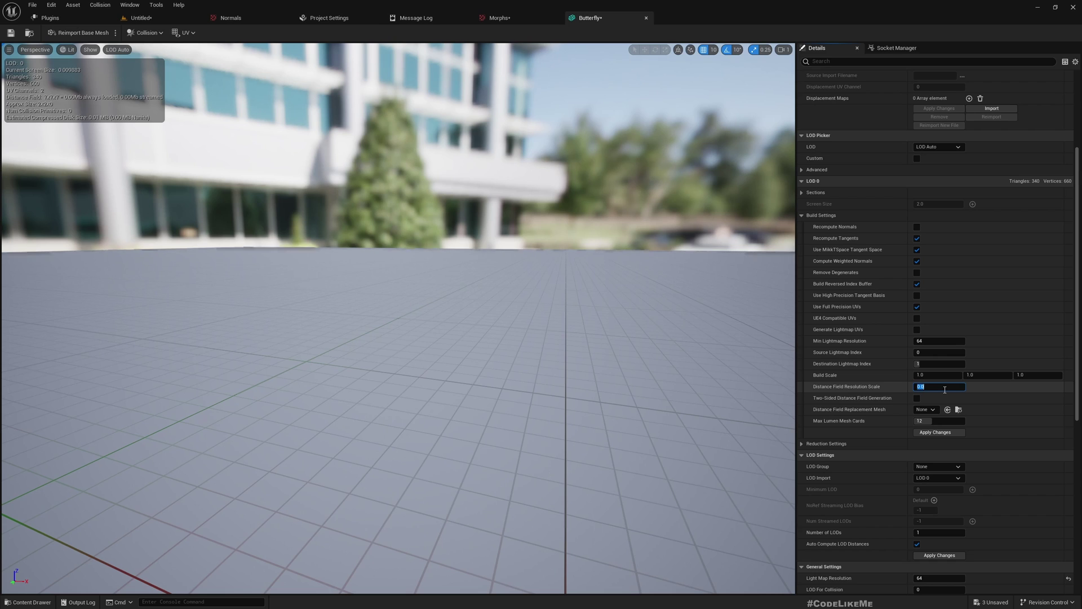
{"action": "left_click", "coordinate": [936, 432]}
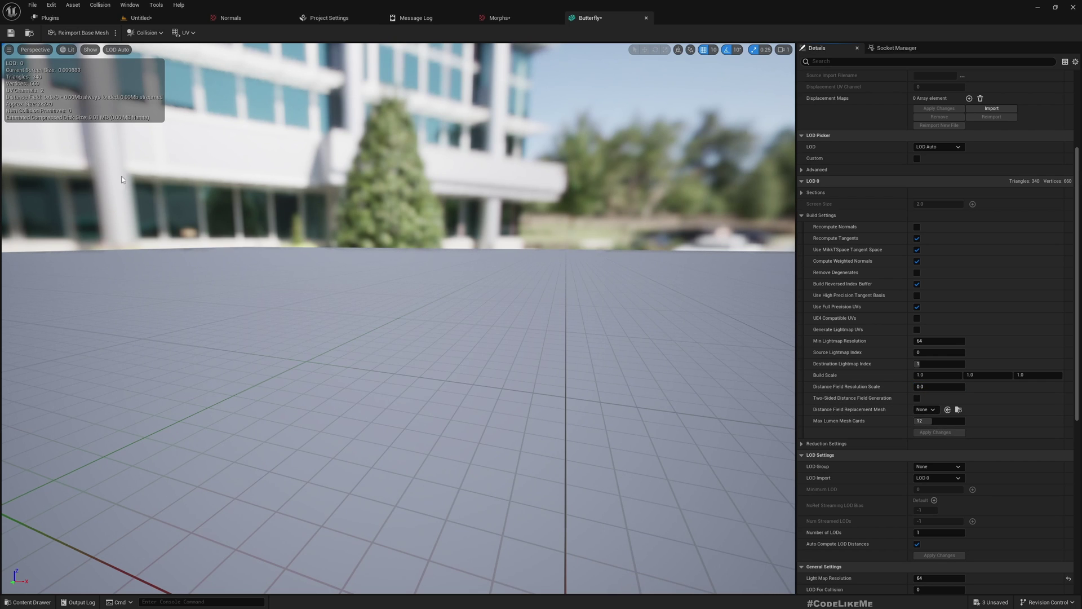
Set Morphs to Texture Group UI and HDR High Precision (RGBA32F) compression, keeping NoMipmaps, and save.
{"action": "left_click", "coordinate": [498, 17]}
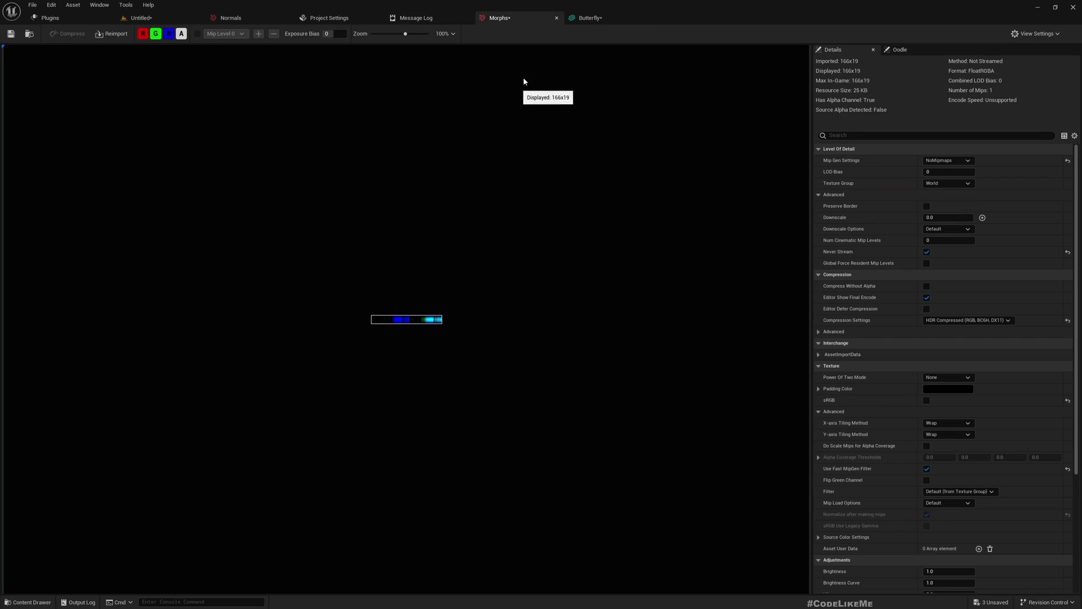
{"action": "left_click", "coordinate": [942, 161]}
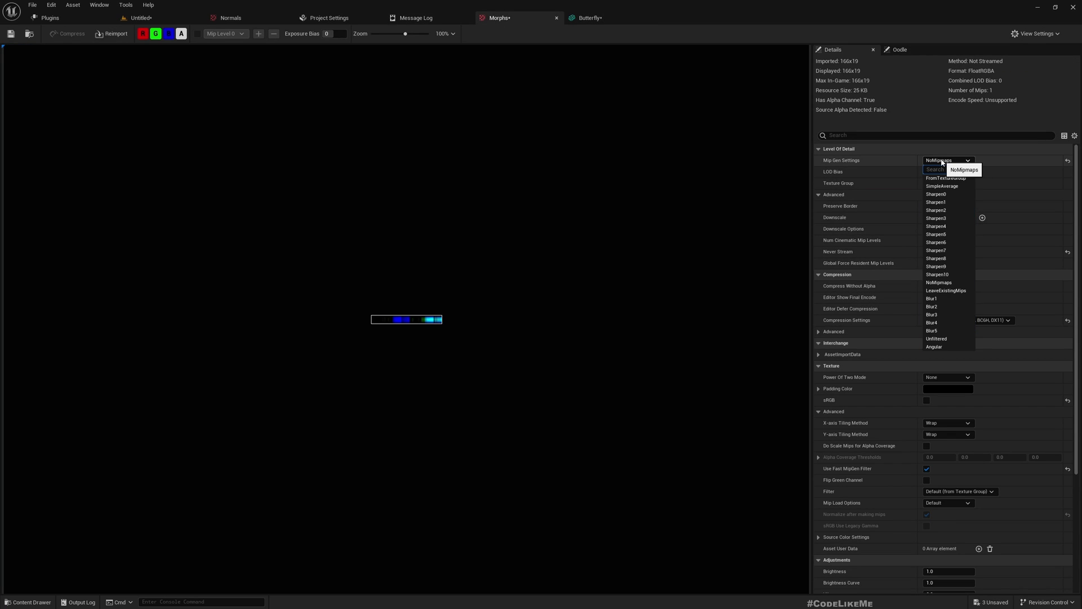
{"action": "left_click", "coordinate": [941, 161]}
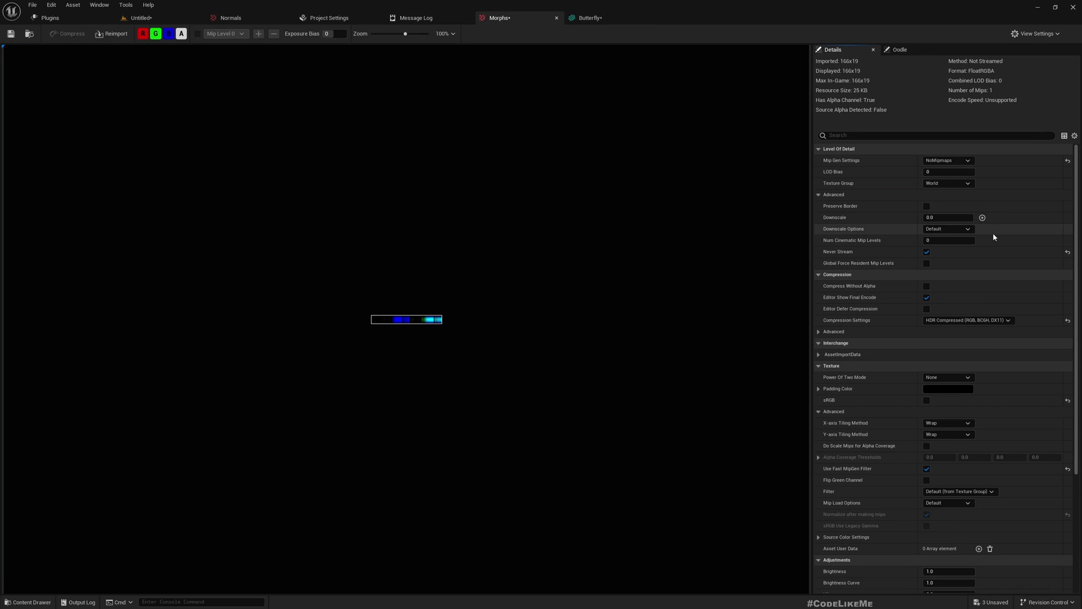
{"action": "left_click", "coordinate": [958, 186]}
{"action": "left_click", "coordinate": [936, 332]}
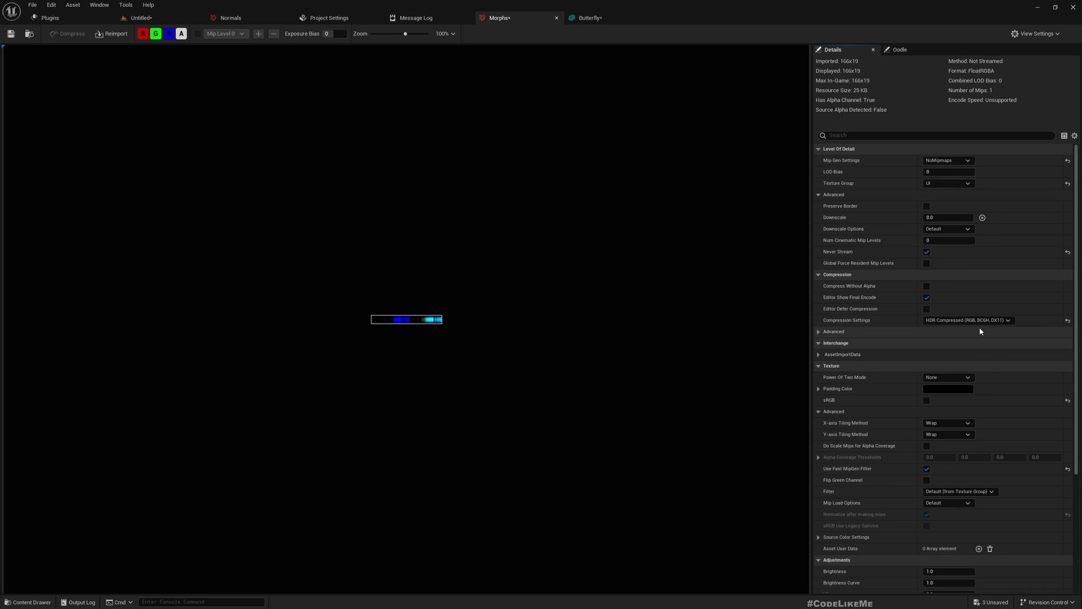
{"action": "left_click", "coordinate": [966, 320]}
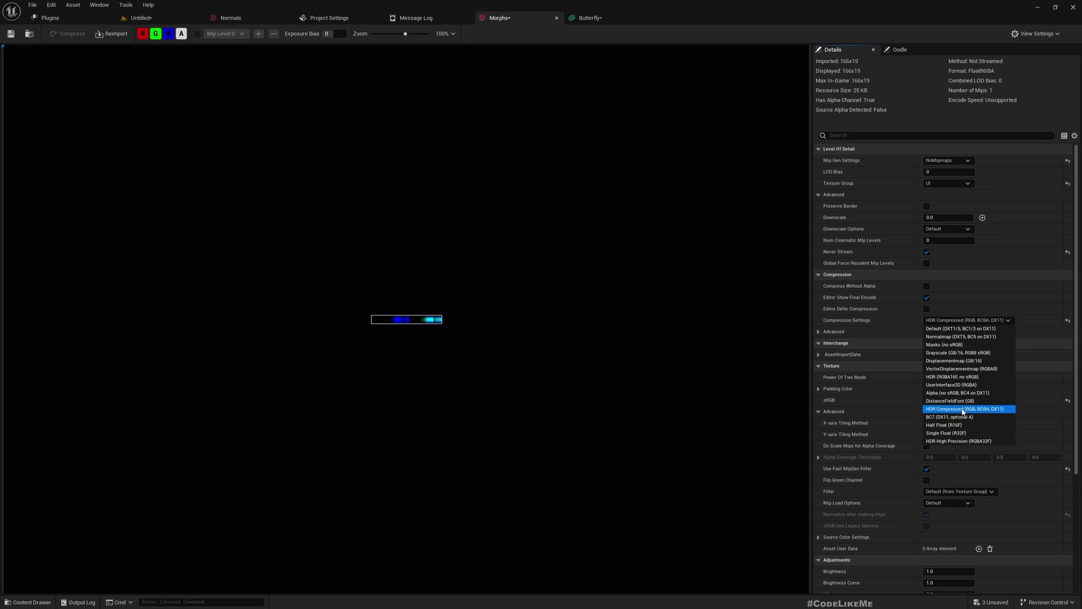
{"action": "left_click", "coordinate": [976, 441]}
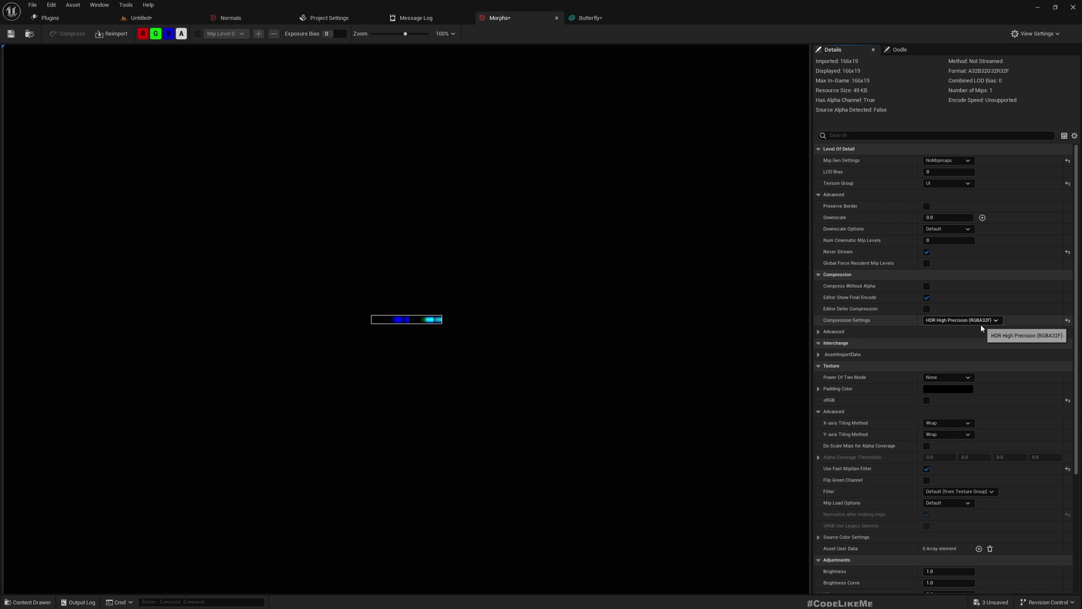
{"action": "scroll", "coordinate": [981, 329], "scroll_direction": "down", "scroll_amount": 3}
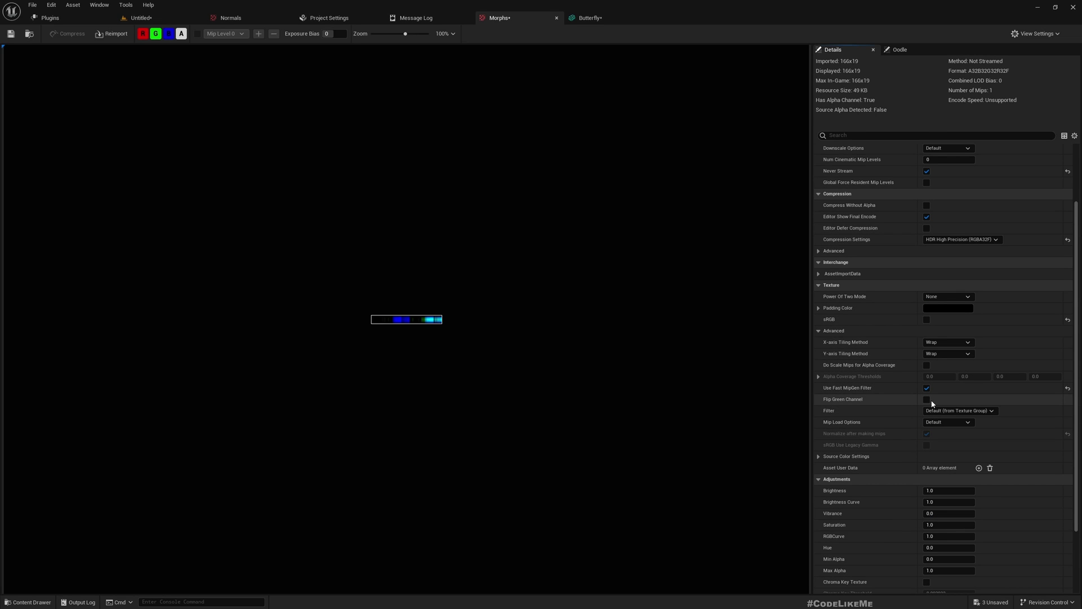
{"action": "left_click", "coordinate": [11, 34]}
{"action": "key", "text": "super+z"}
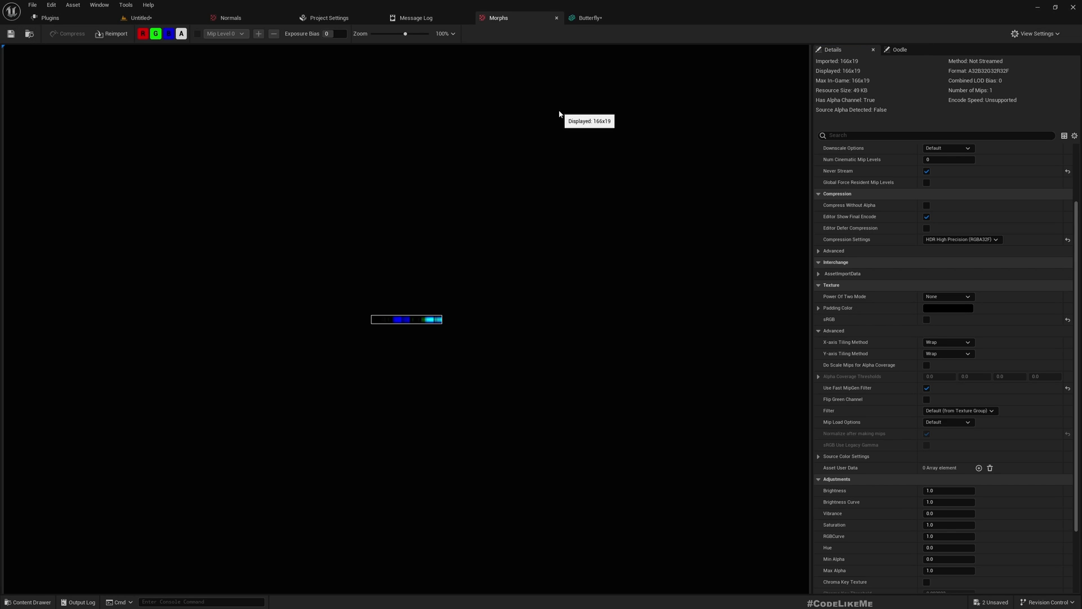
Save all work, naming the level Test.
{"action": "key", "text": "ctrl+shift+s"}
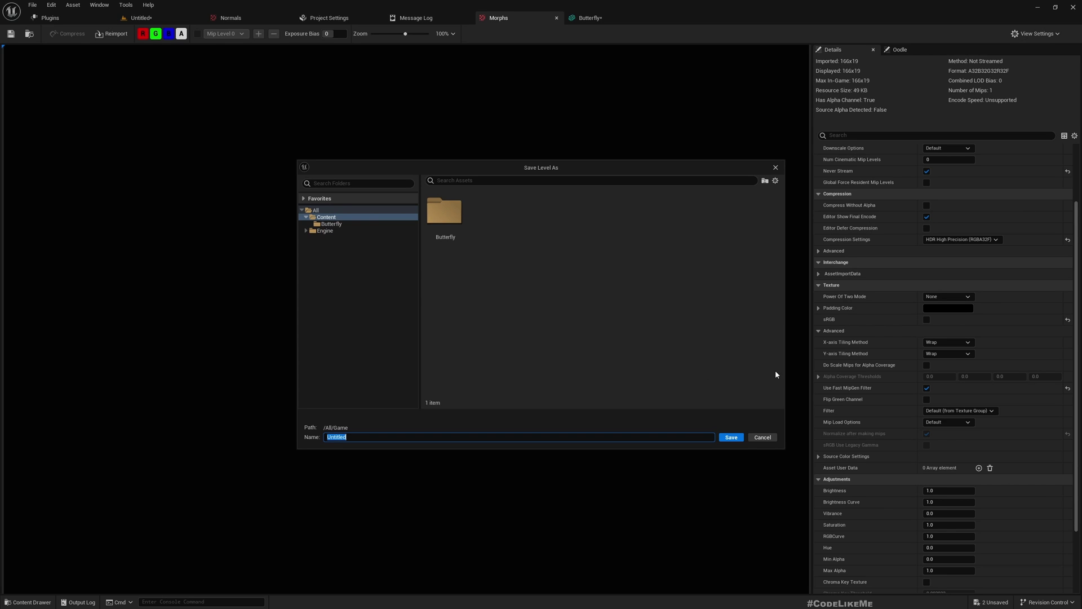
{"action": "type", "text": "Test"}
{"action": "key", "text": "Return"}
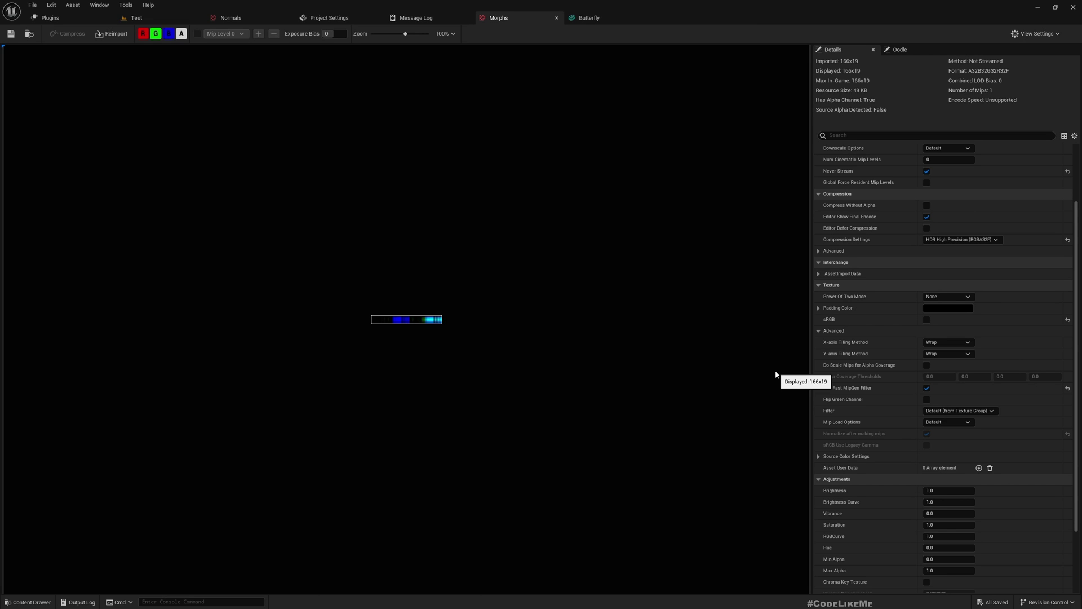
Drag the Normals texture onto the butterfly to create and apply a Normals_Mat material.
{"action": "left_click", "coordinate": [585, 18]}
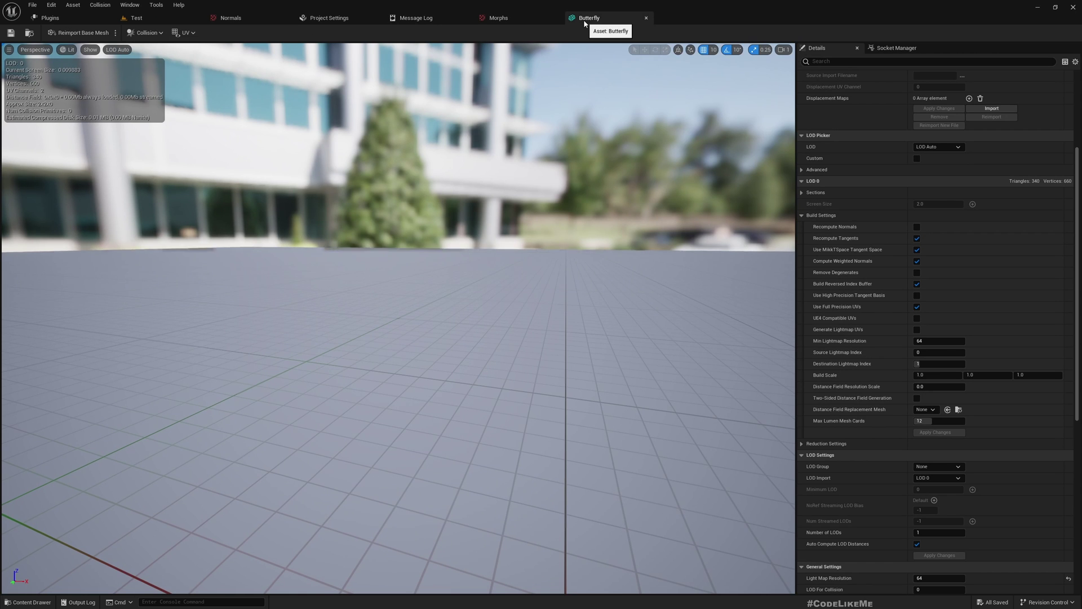
{"action": "left_click", "coordinate": [76, 16]}
{"action": "left_click", "coordinate": [165, 19]}
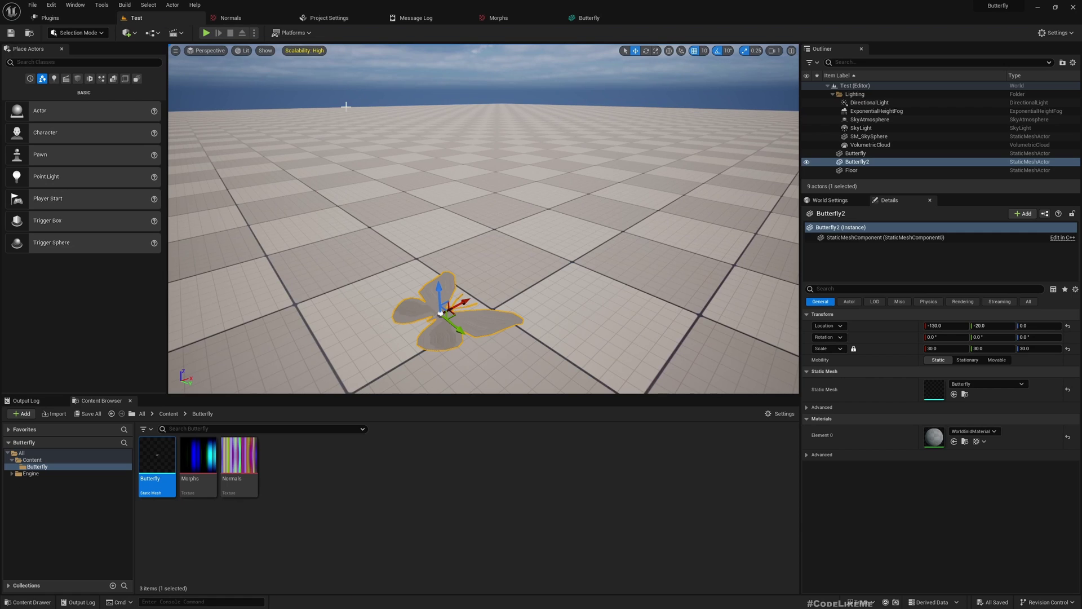
{"action": "left_click", "coordinate": [239, 458]}
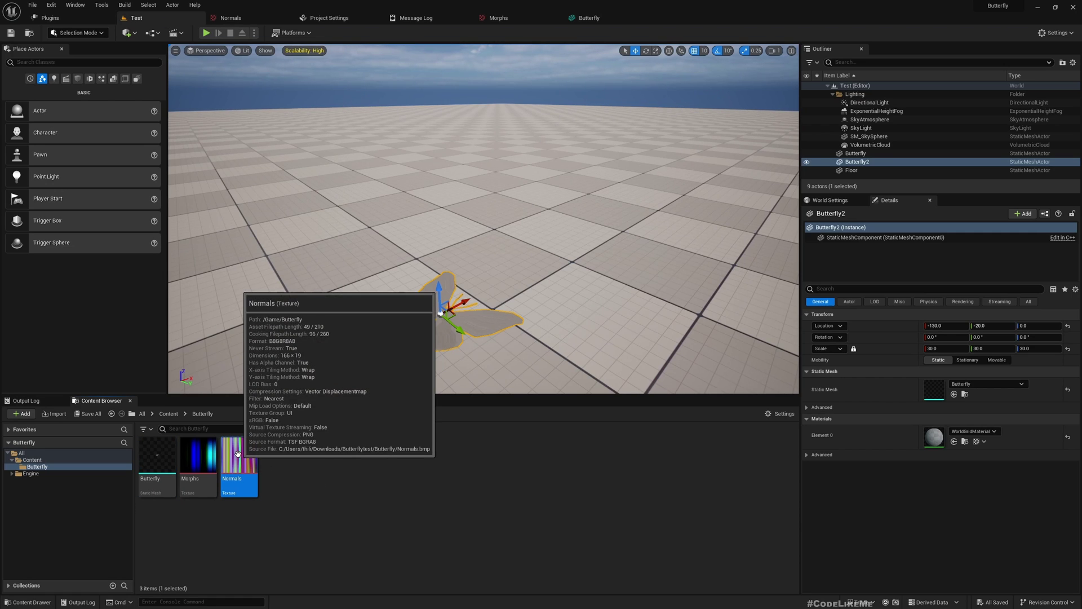
{"action": "left_click_drag", "start_coordinate": [239, 458], "coordinate": [470, 321]}
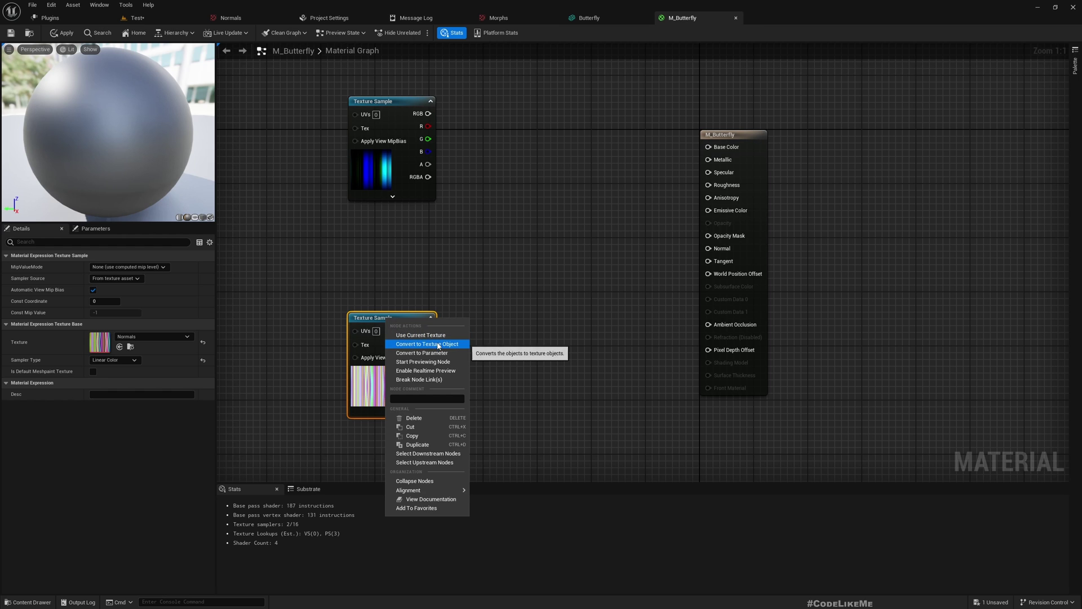
Convert the Normals and Morphs samples into texture objects, placing Morphs below Normals.
{"action": "left_click", "coordinate": [435, 346]}
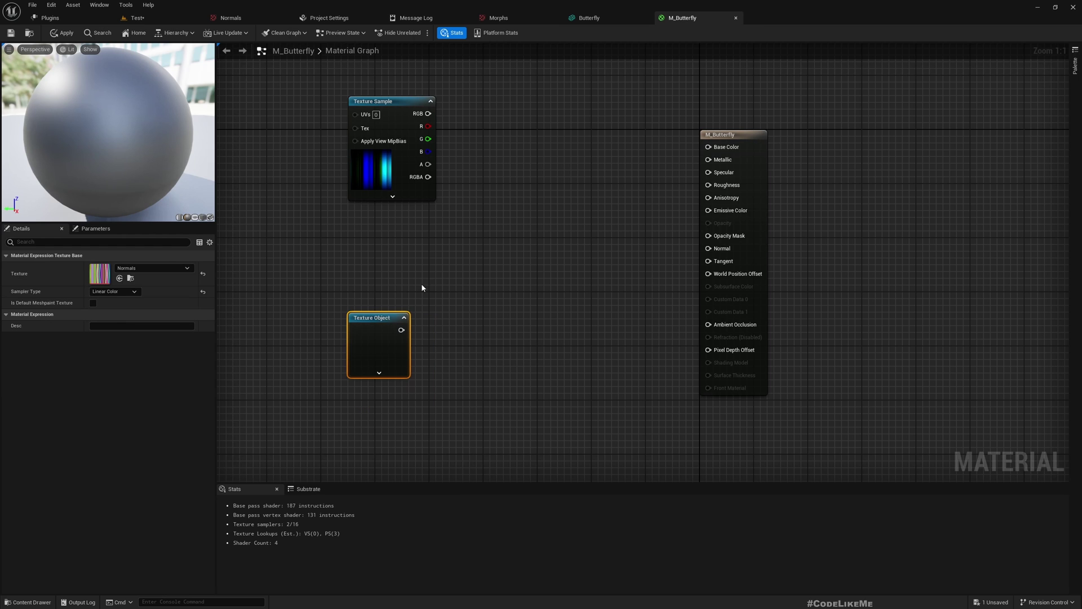
{"action": "right_click", "coordinate": [391, 99]}
{"action": "left_click", "coordinate": [420, 133]}
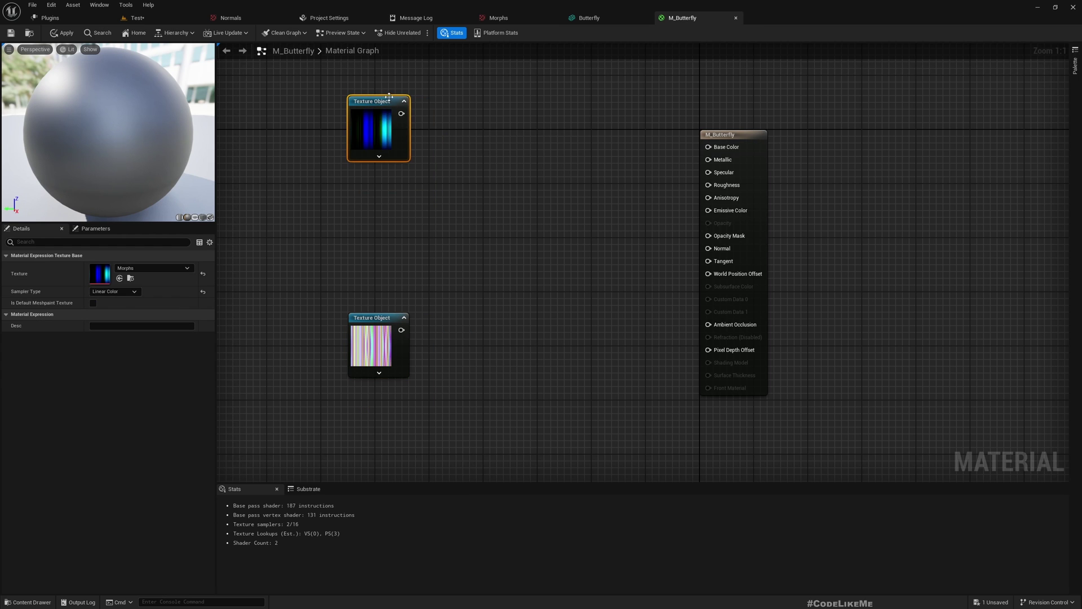
{"action": "left_click_drag", "start_coordinate": [385, 96], "coordinate": [380, 402]}
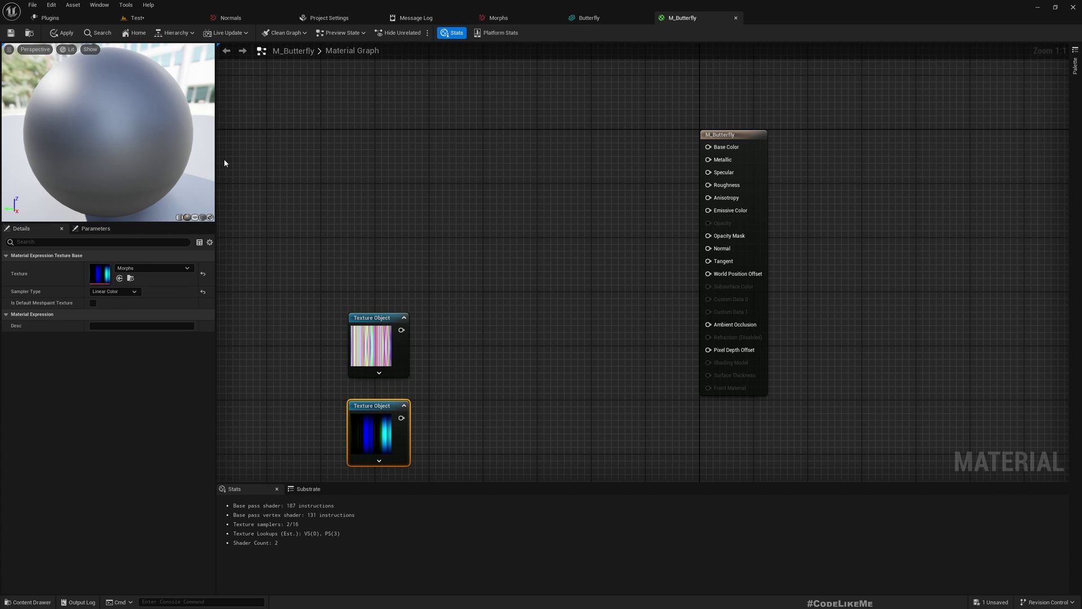
Add an MS_VertexAnimationTools_MorphTargets function node to the graph via the 'ms ver' search.
{"action": "right_click", "coordinate": [492, 336]}
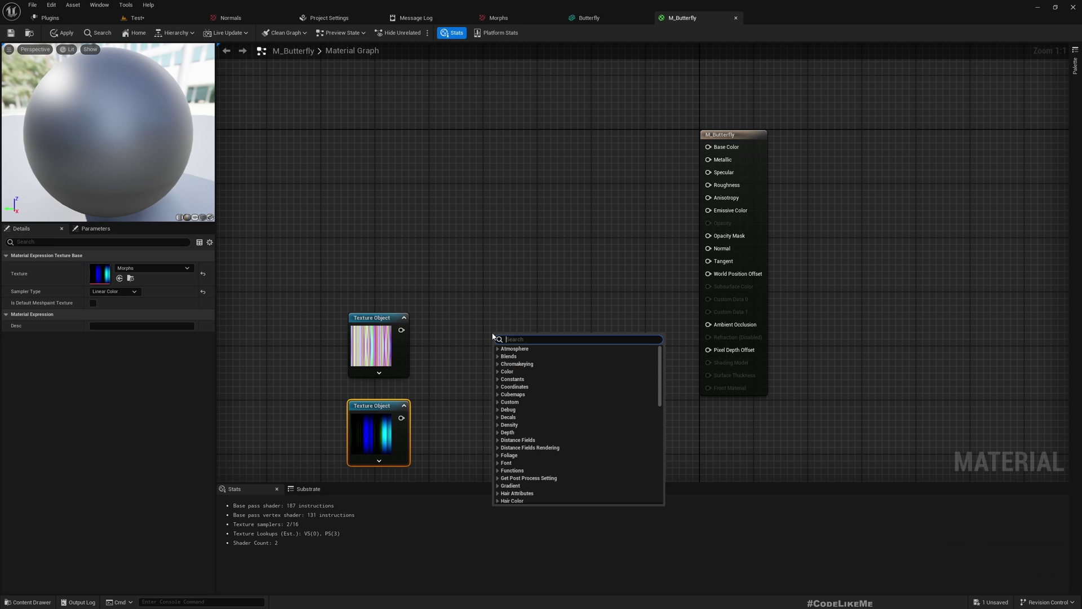
{"action": "type", "text": "ms vertex"}
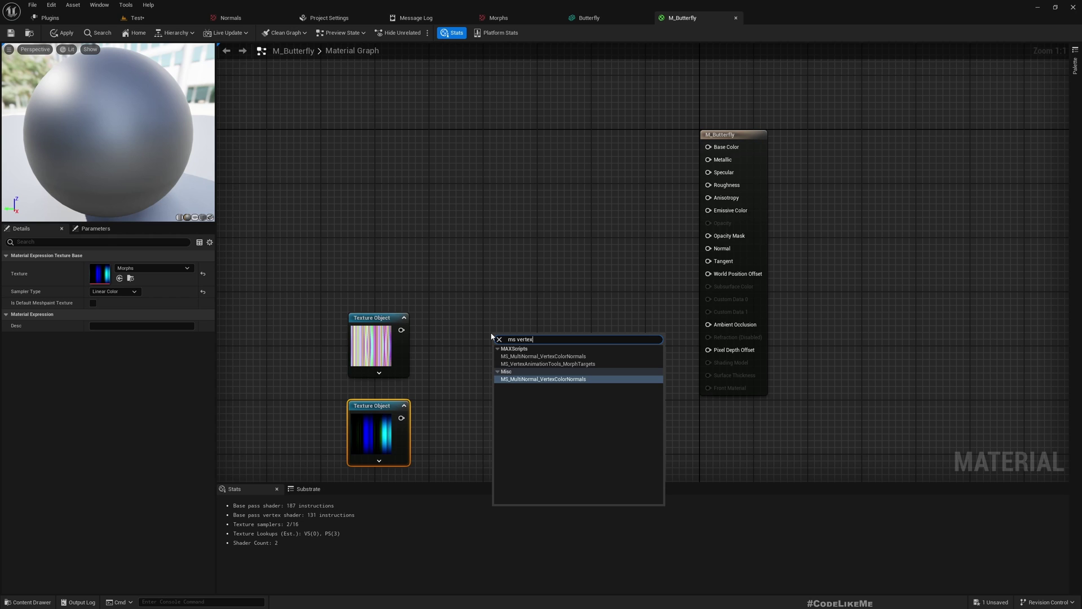
{"action": "key", "text": "Up"}
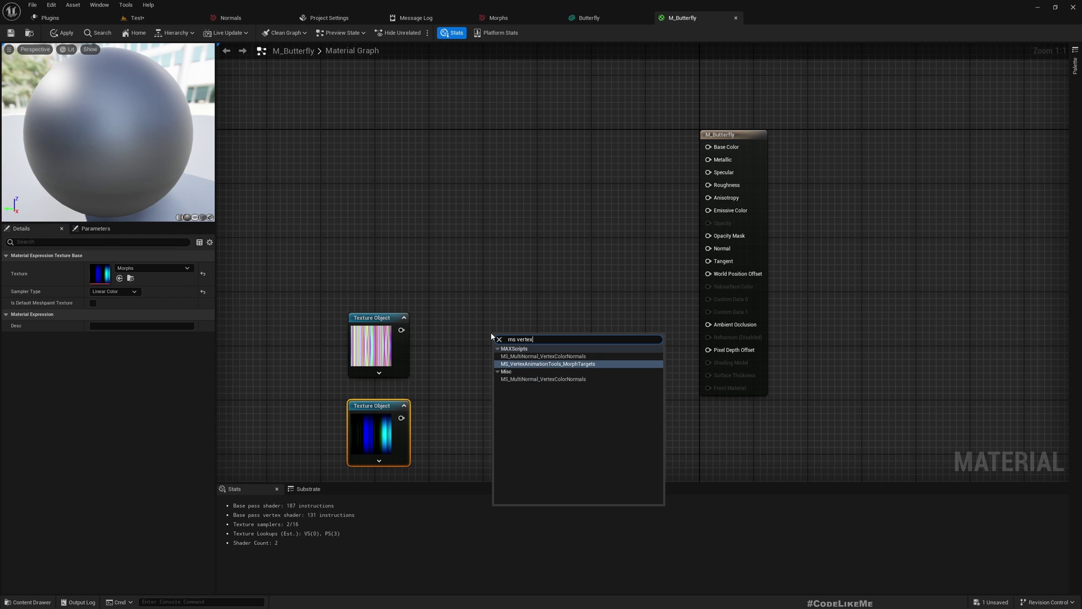
{"action": "key", "text": "Return"}
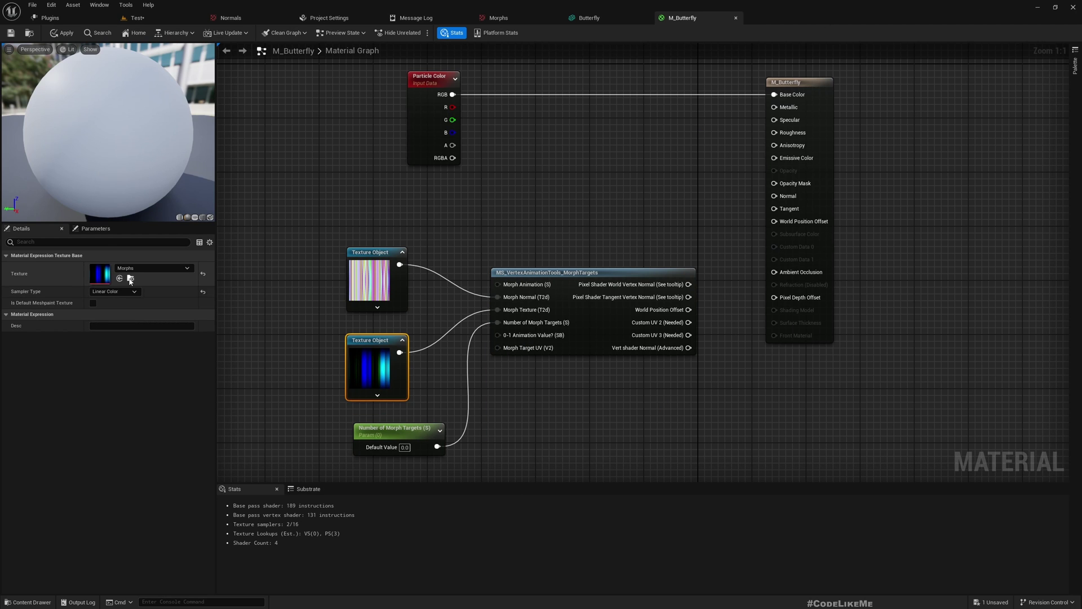
Inspect the Morphs texture in the Content Browser, then return to the M_Butterfly graph.
{"action": "left_click", "coordinate": [130, 280]}
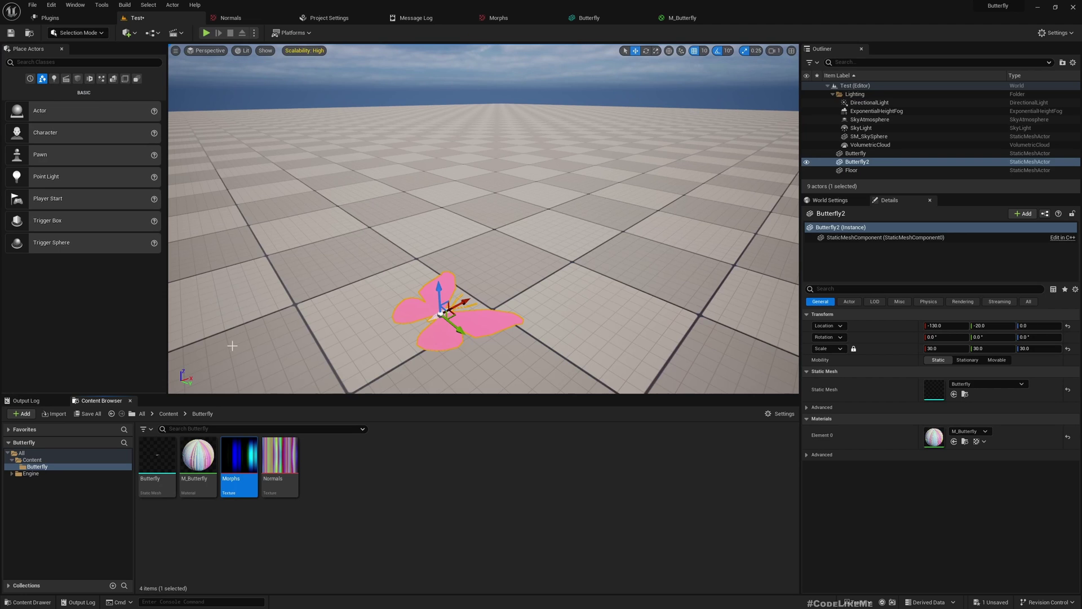
{"action": "mouse_move", "coordinate": [246, 458]}
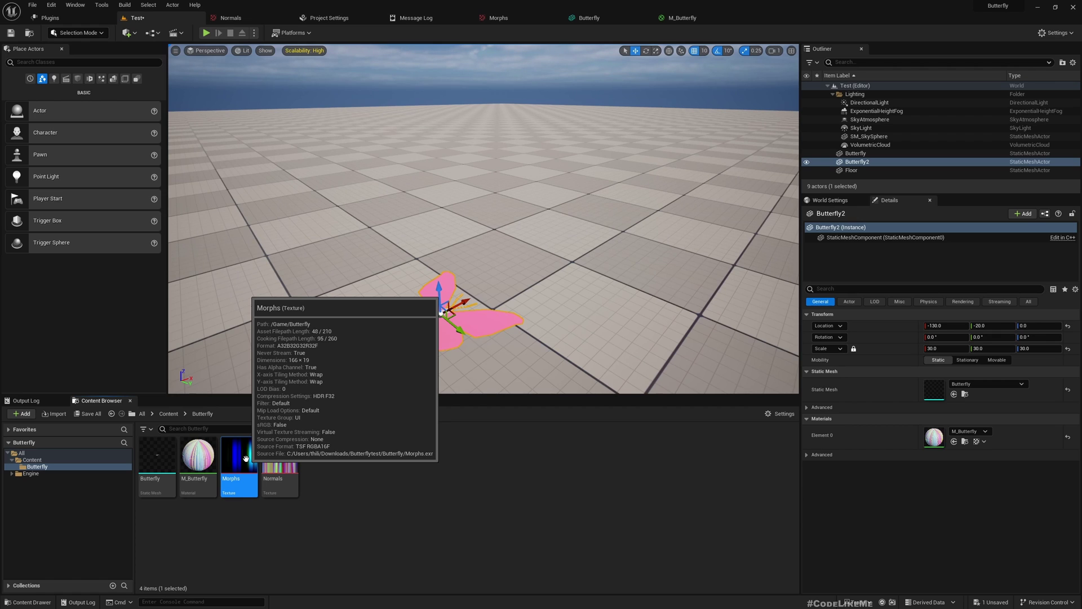
{"action": "left_click", "coordinate": [682, 17]}
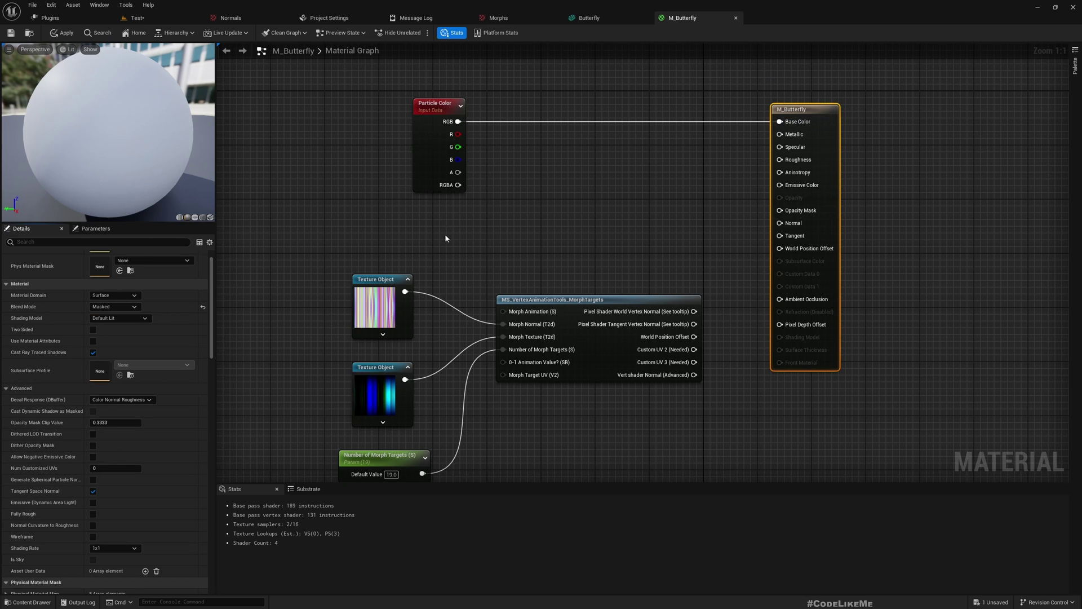
Turn off Tangent Space Normal and set Num Customized UVs to 4 for M_Butterfly.
{"action": "left_click", "coordinate": [379, 228]}
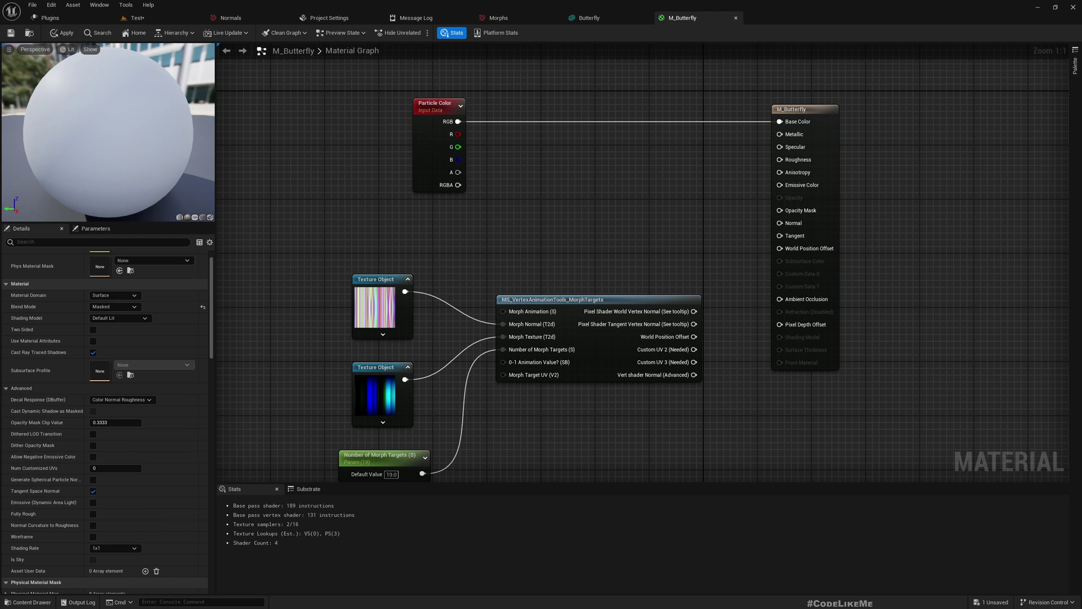
{"action": "left_click", "coordinate": [93, 492]}
{"action": "scroll", "coordinate": [113, 428], "scroll_direction": "down", "scroll_amount": 4}
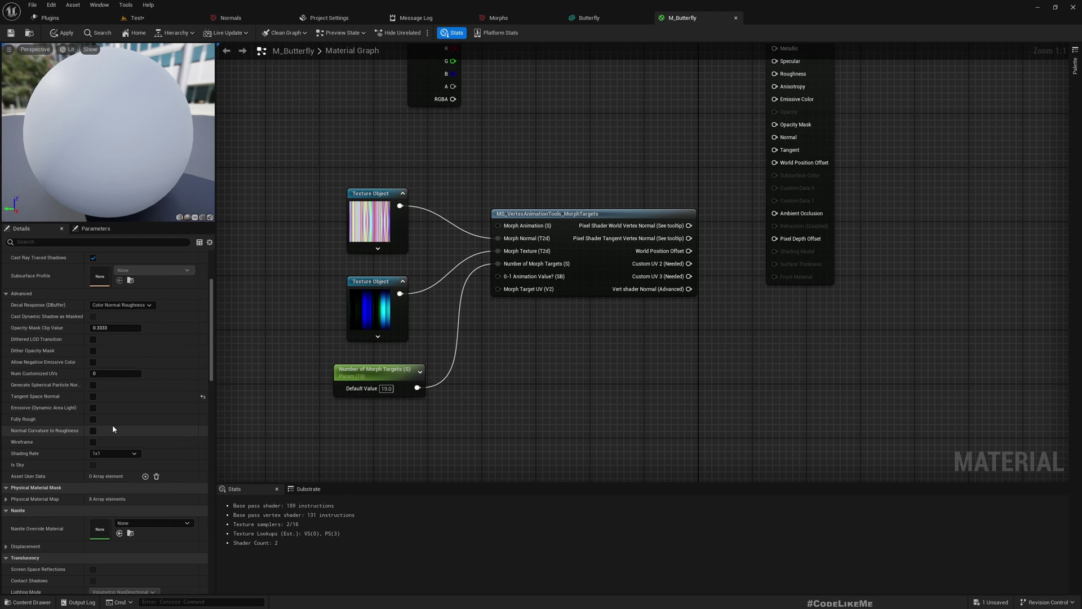
{"action": "left_click", "coordinate": [107, 374]}
{"action": "type", "text": "4"}
{"action": "key", "text": "Return"}
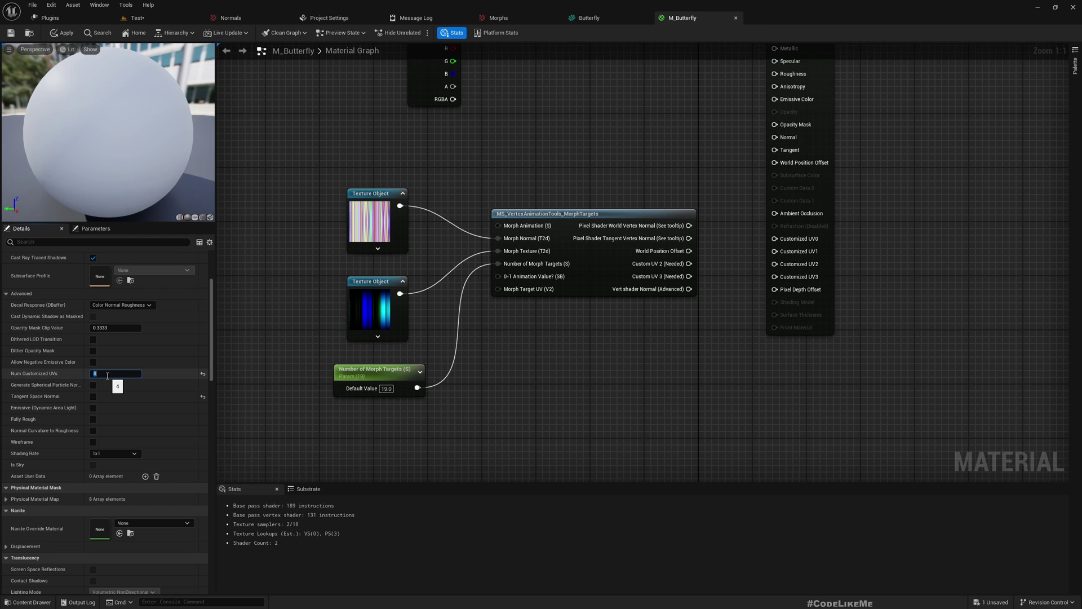
Wire Custom UV 2, World Position Offset and world vertex normal into the result node, then apply.
{"action": "right_click_drag", "start_coordinate": [685, 327], "coordinate": [644, 326]}
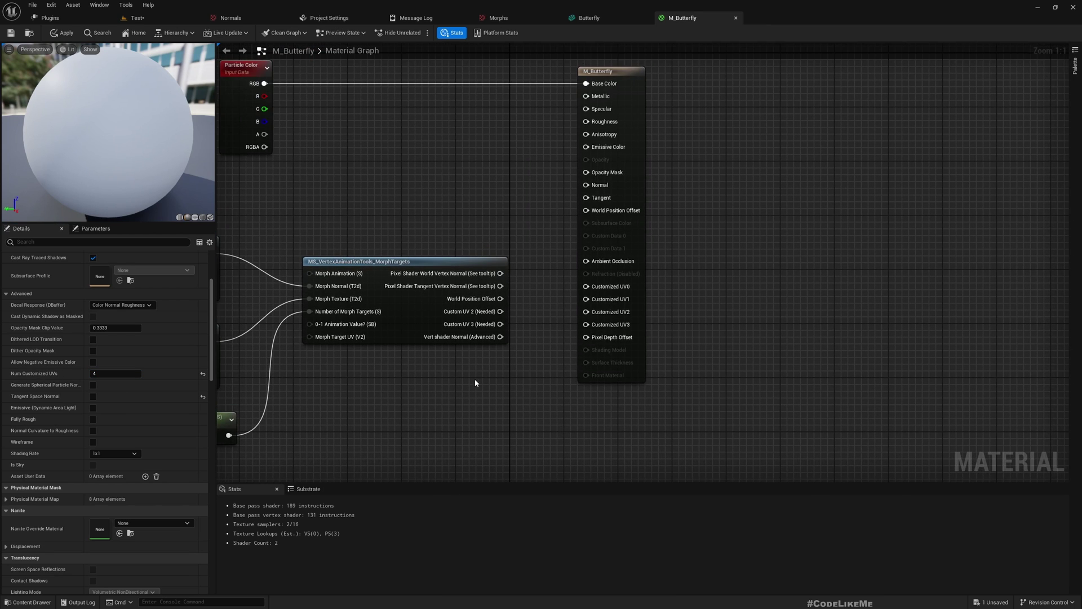
{"action": "right_click_drag", "start_coordinate": [482, 383], "coordinate": [740, 332]}
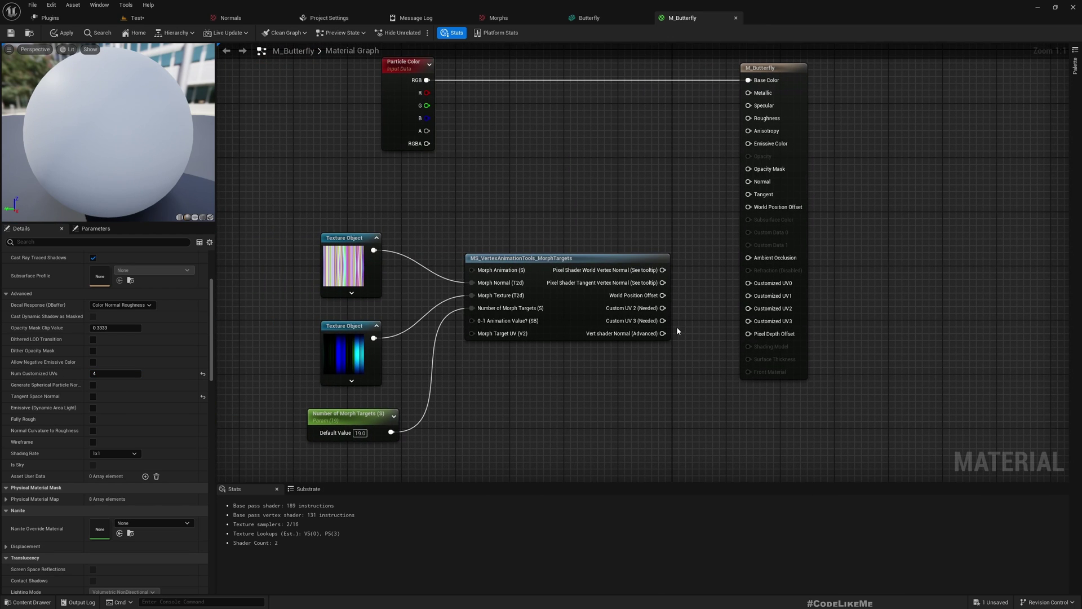
{"action": "mouse_move", "coordinate": [663, 308]}
{"action": "left_mouse_down"}
{"action": "mouse_move", "coordinate": [762, 314]}
{"action": "mouse_move", "coordinate": [657, 327]}
{"action": "mouse_move", "coordinate": [663, 321]}
{"action": "left_mouse_up"}
{"action": "right_click_drag", "start_coordinate": [711, 363], "coordinate": [664, 381]}
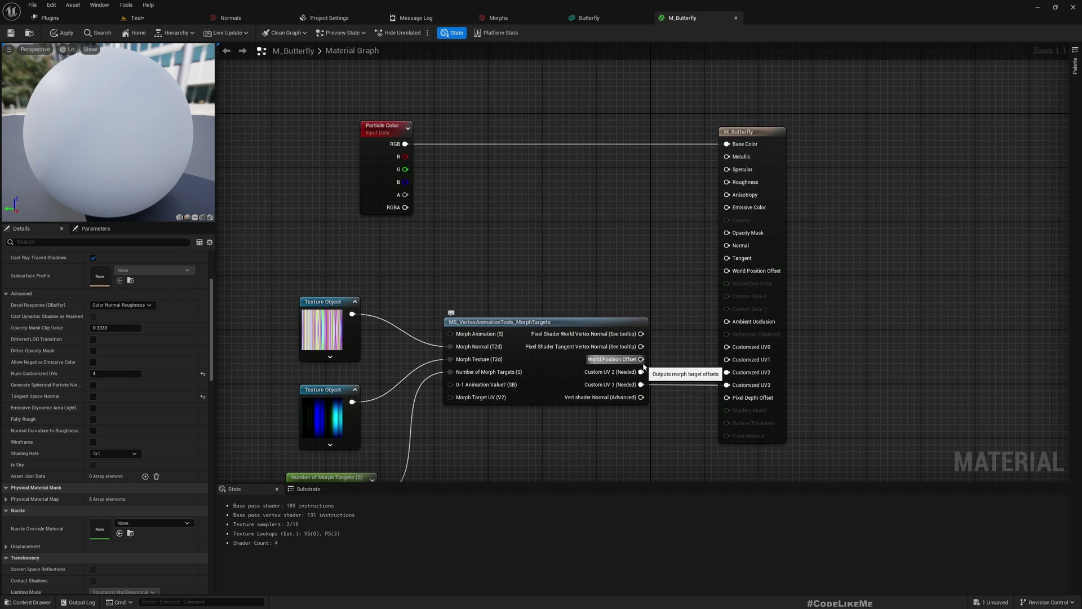
{"action": "left_click_drag", "start_coordinate": [644, 367], "coordinate": [727, 271]}
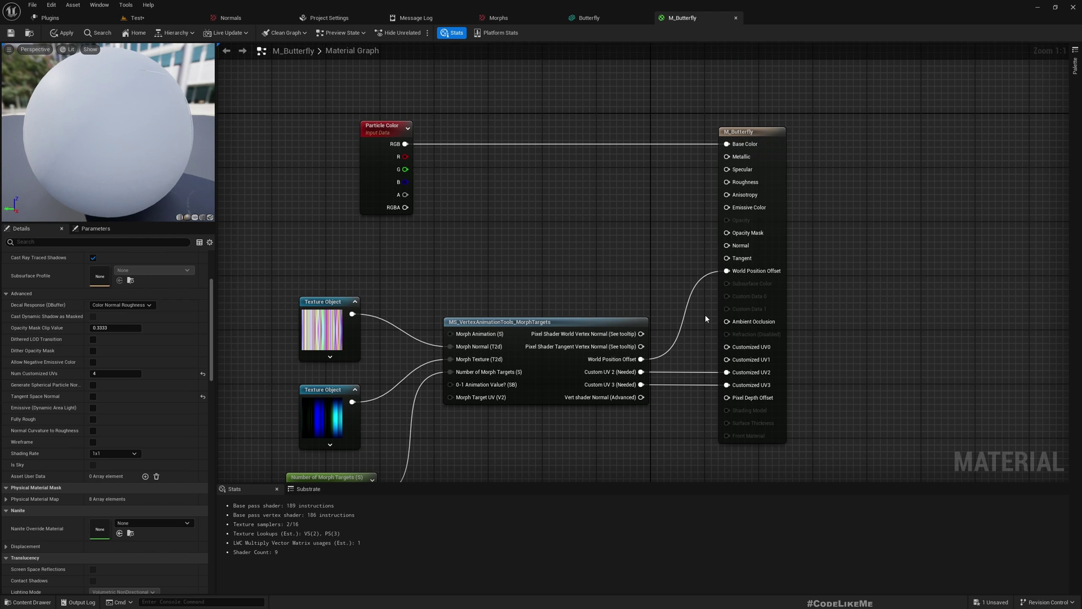
{"action": "mouse_move", "coordinate": [634, 337]}
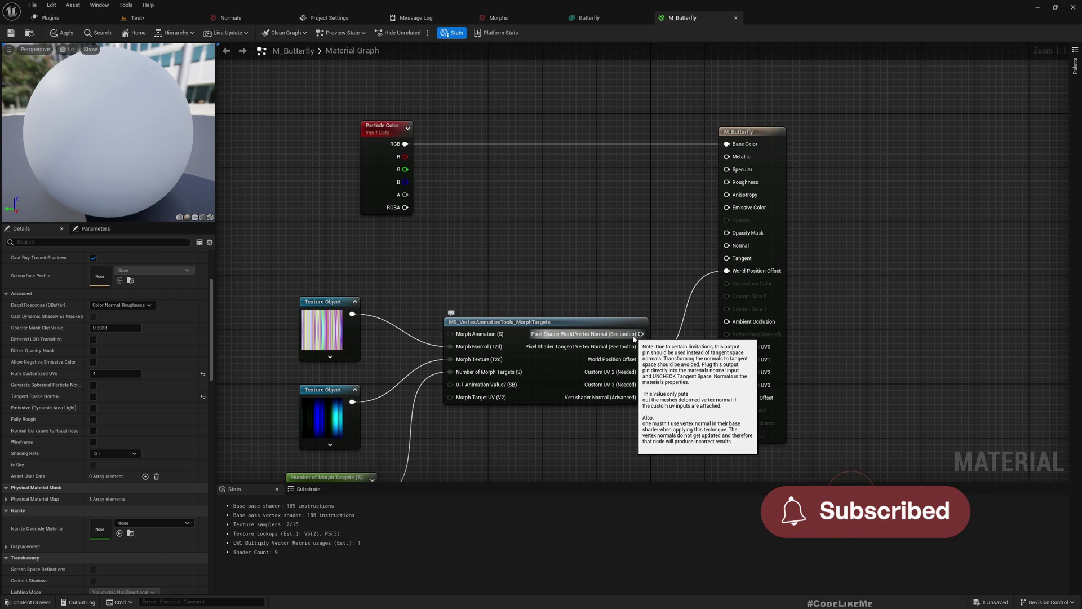
{"action": "left_click_drag", "start_coordinate": [634, 337], "coordinate": [727, 246]}
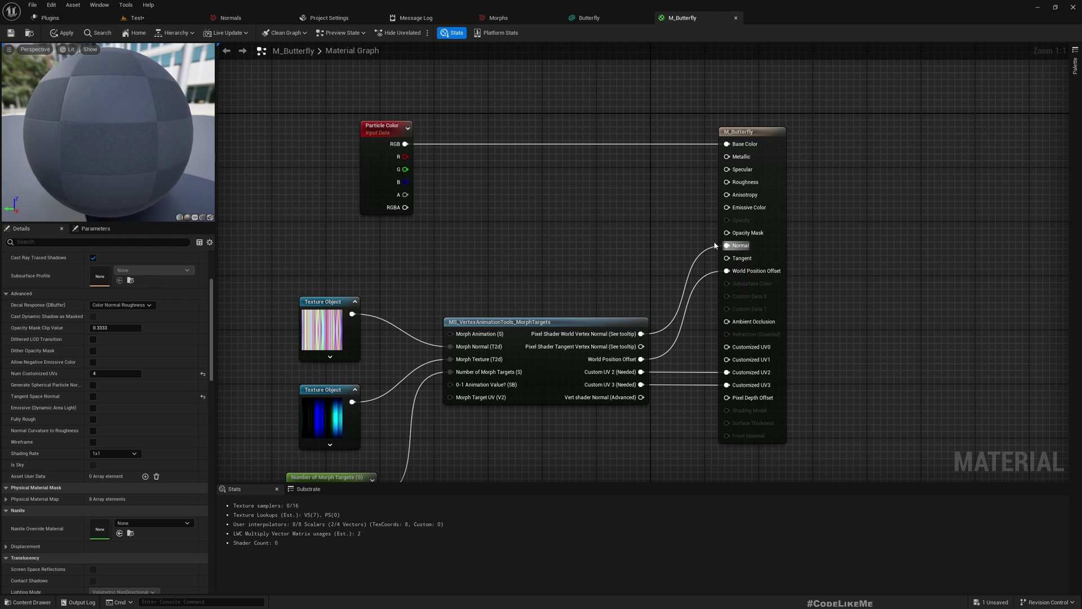
{"action": "left_click", "coordinate": [63, 34]}
Return to the Test level to see the butterfly wearing M_Butterfly with its wings flapping.
{"action": "left_click", "coordinate": [135, 18]}
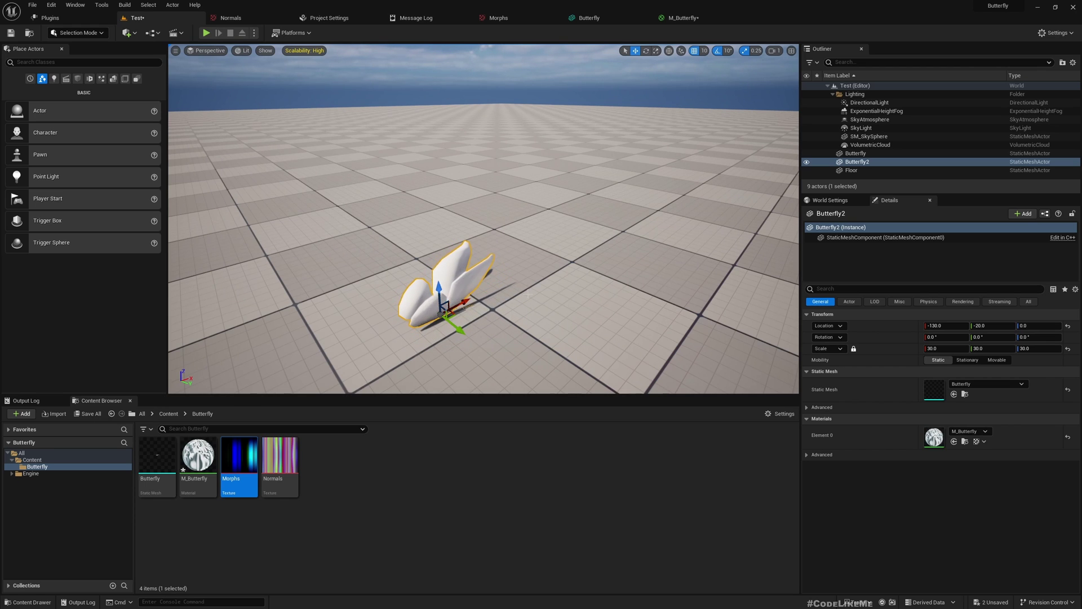
Open the morph-targets function from M_Butterfly and copy its asset into the Butterfly folder.
{"action": "left_click", "coordinate": [674, 18]}
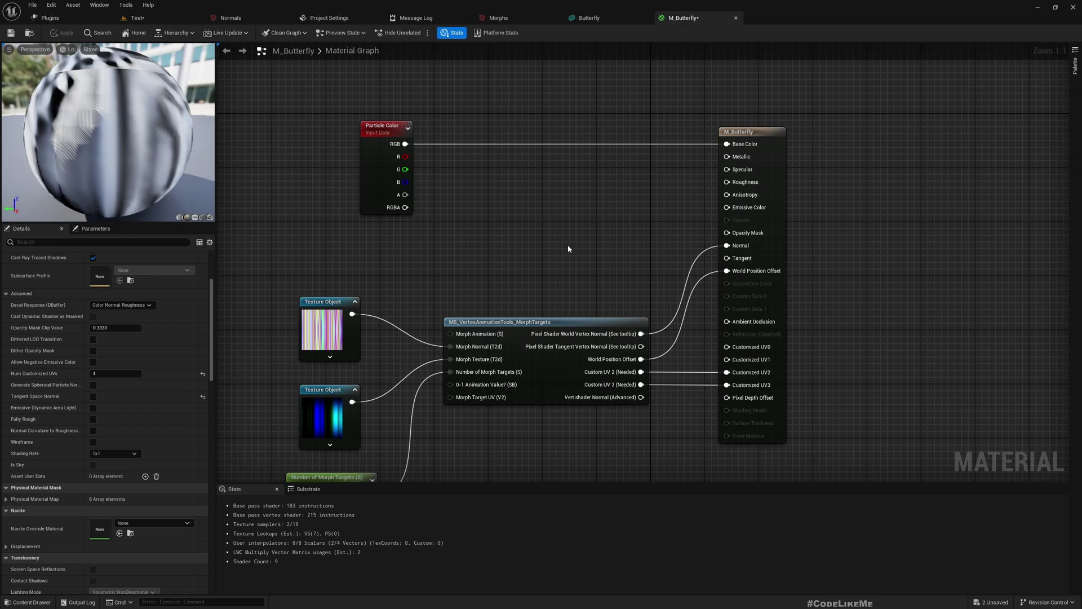
{"action": "left_click", "coordinate": [542, 294]}
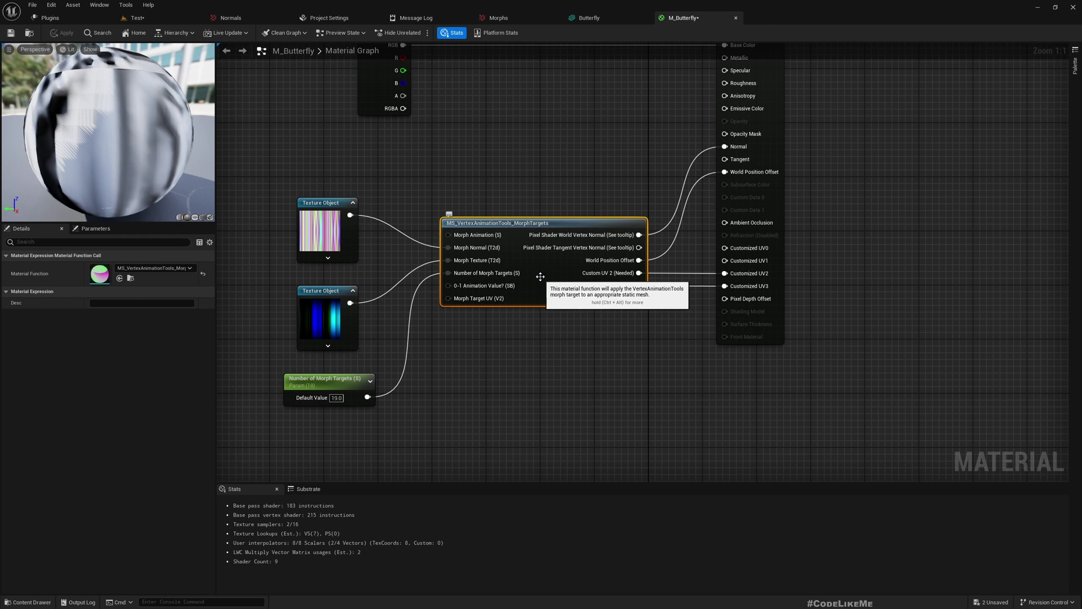
{"action": "right_click", "coordinate": [539, 273]}
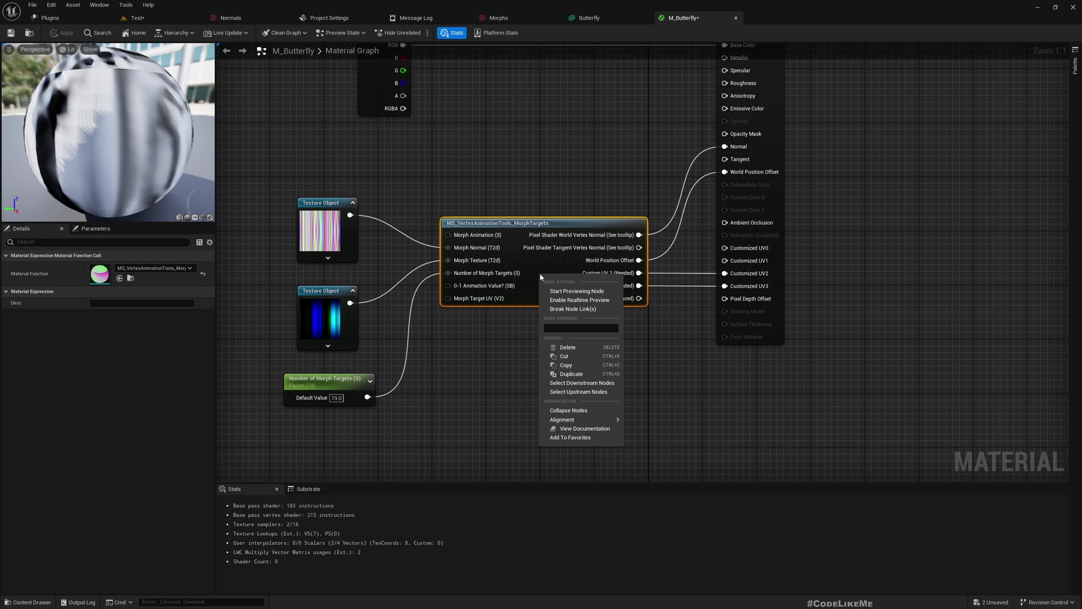
{"action": "left_click", "coordinate": [530, 230]}
{"action": "double_click", "coordinate": [519, 223]}
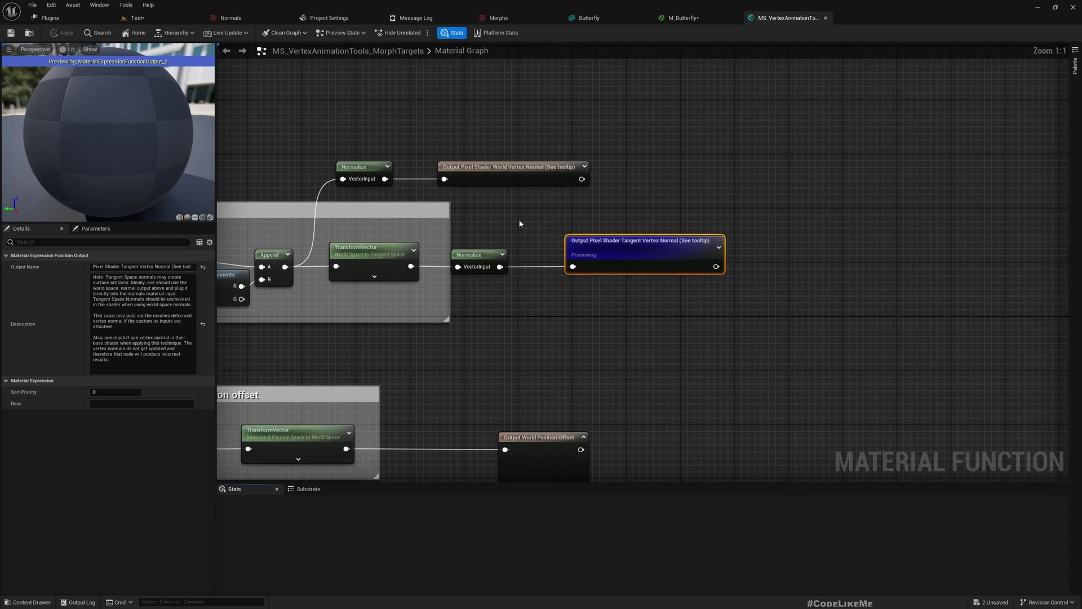
{"action": "left_click", "coordinate": [29, 34]}
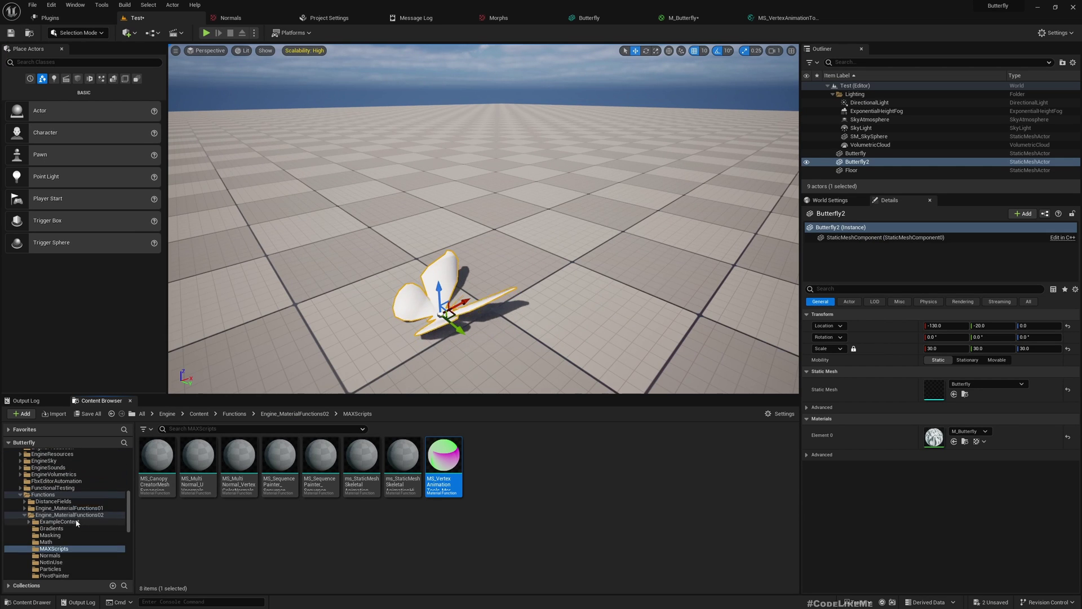
{"action": "scroll", "coordinate": [90, 528], "scroll_direction": "up", "scroll_amount": 10}
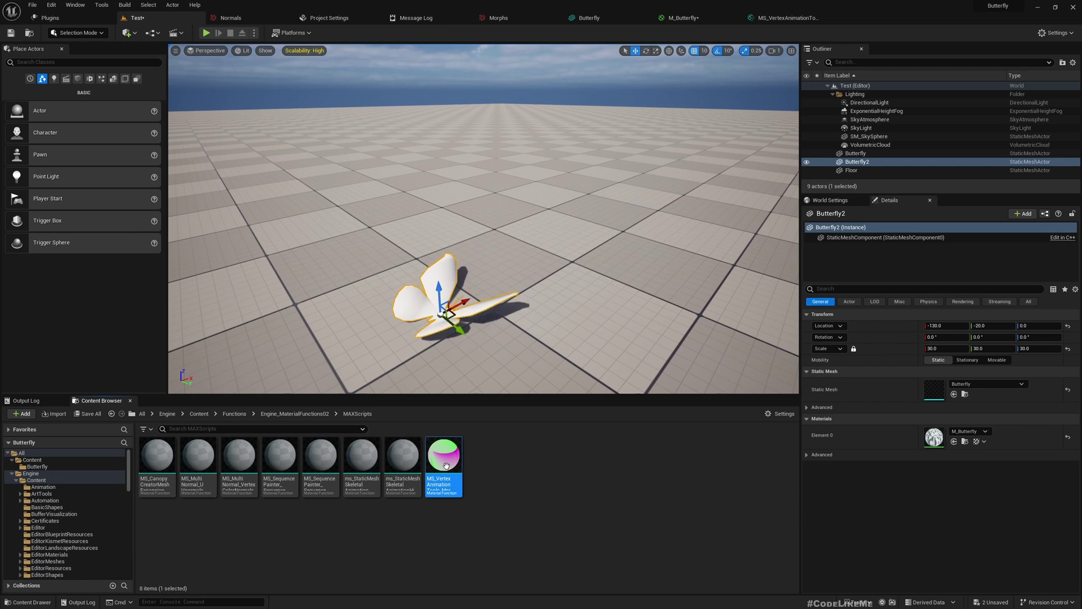
{"action": "left_click_drag", "start_coordinate": [443, 473], "coordinate": [34, 468]}
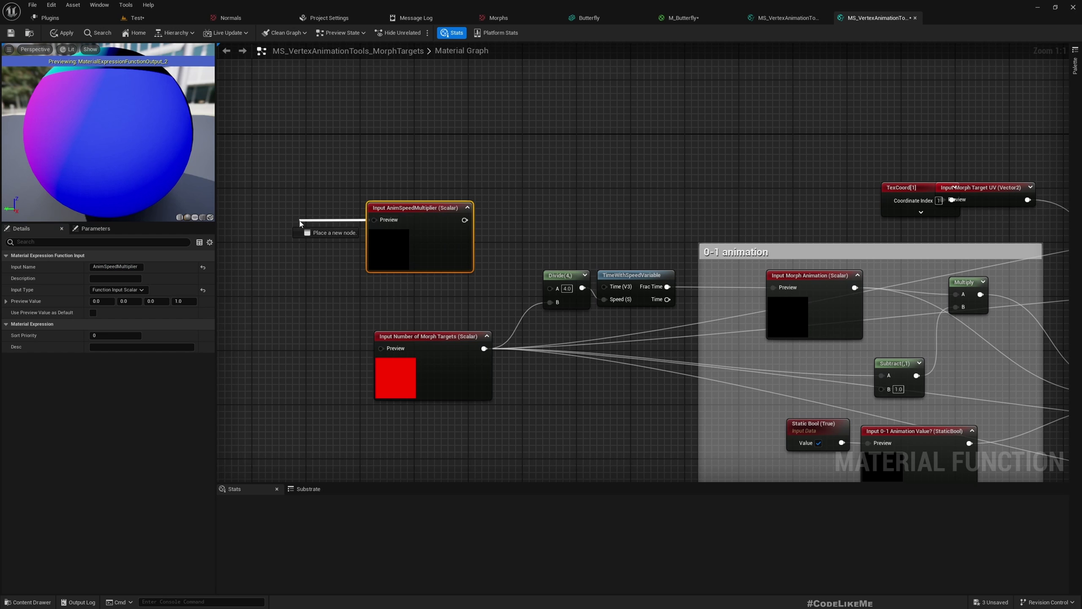
Add an AnimSpeedMultiplier input with a Constant 4 preview, wired into Divide's A input.
{"action": "left_click_drag", "start_coordinate": [300, 223], "coordinate": [300, 223]}
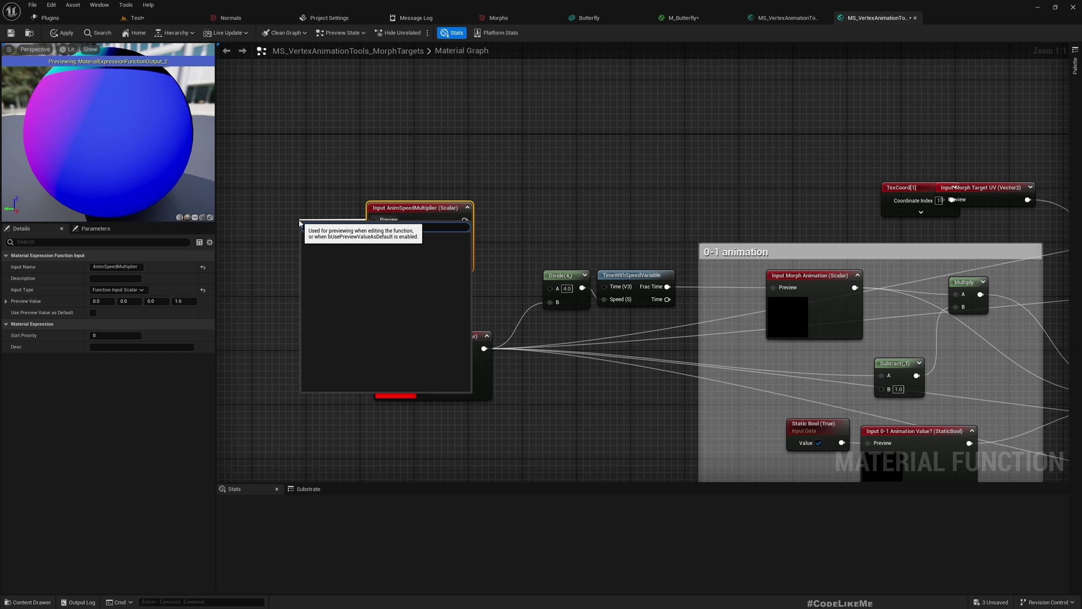
{"action": "type", "text": "coons"}
{"action": "key", "text": "BackSpace"}
{"action": "key", "text": "BackSpace"}
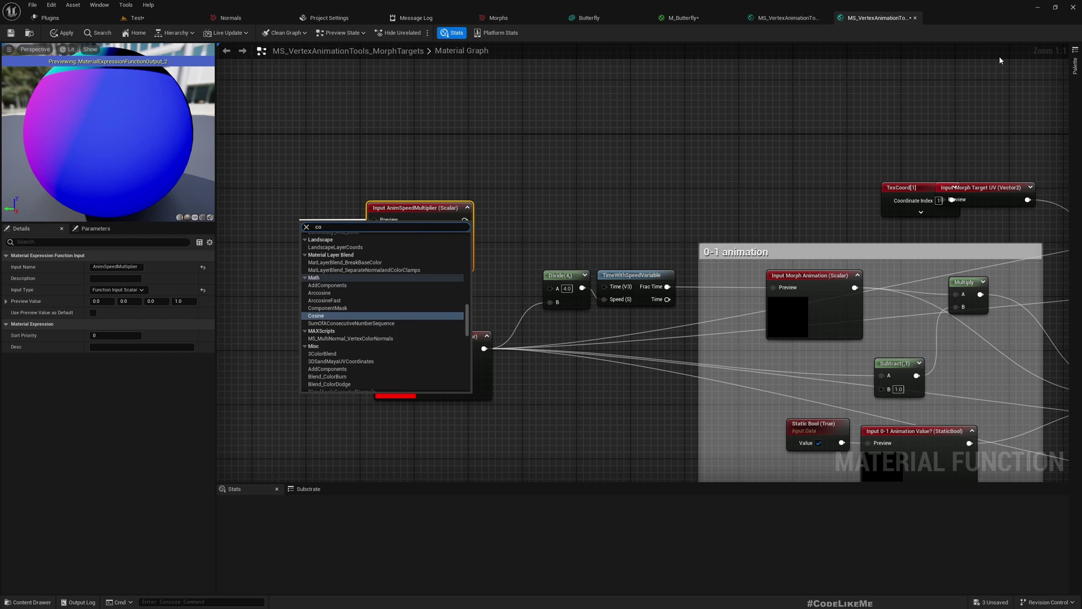
{"action": "type", "text": "ns"}
{"action": "key", "text": "Return"}
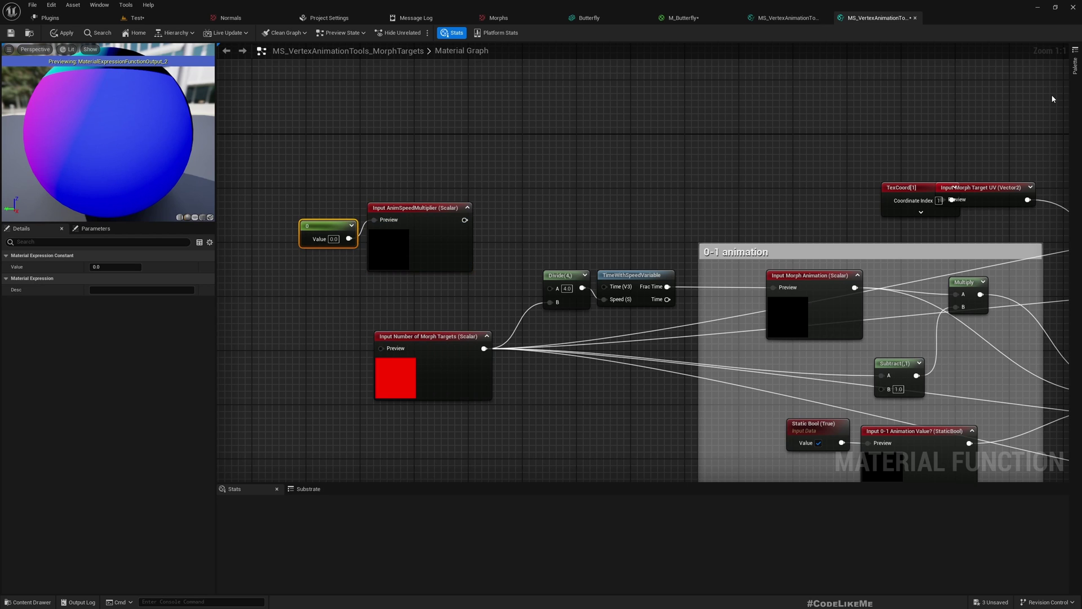
{"action": "left_click_drag", "start_coordinate": [326, 226], "coordinate": [299, 222]}
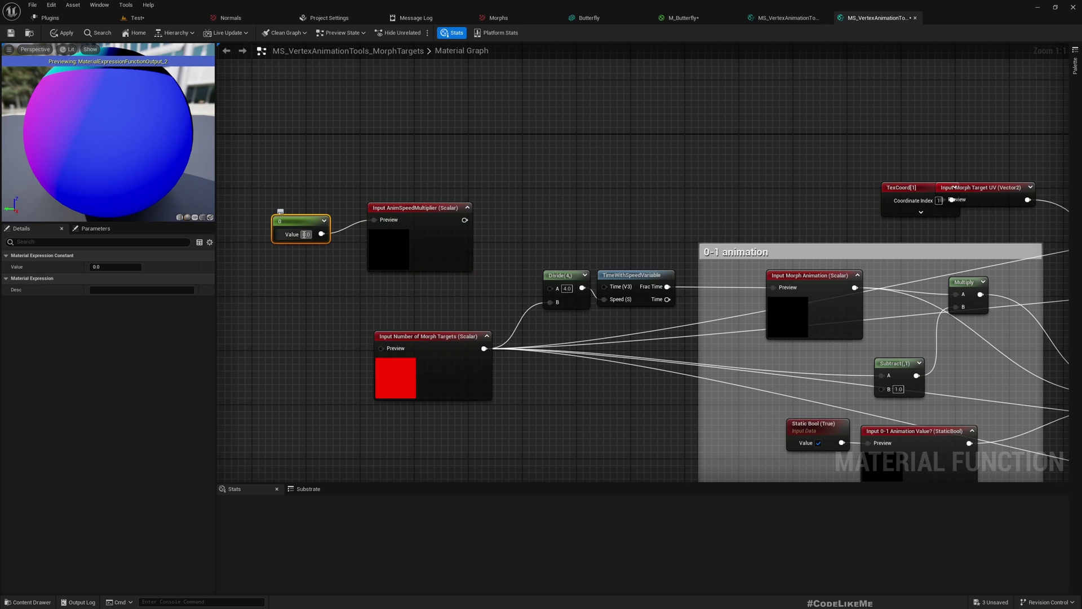
{"action": "type", "text": "4"}
{"action": "key", "text": "Return"}
{"action": "left_click_drag", "start_coordinate": [464, 220], "coordinate": [495, 262]}
{"action": "left_click_drag", "start_coordinate": [547, 292], "coordinate": [549, 288]}
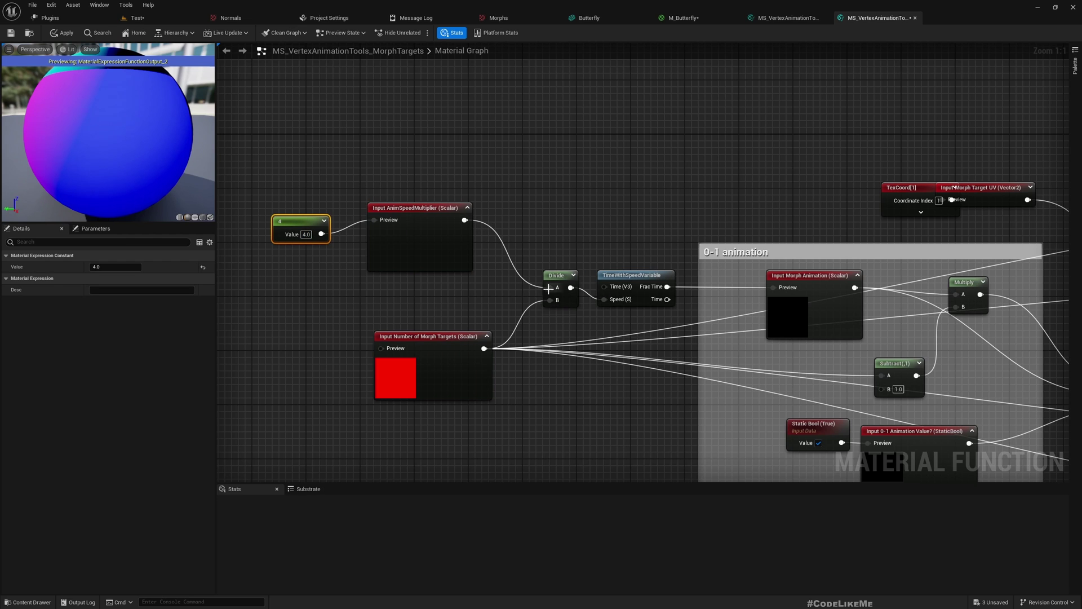
{"action": "left_click", "coordinate": [62, 33]}
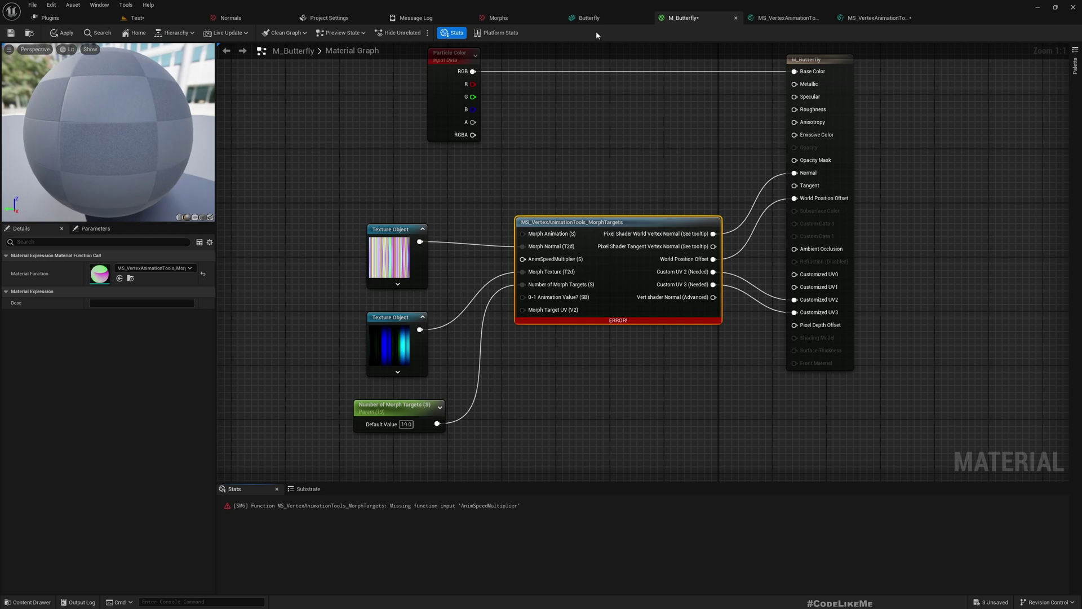
Promote the morph node's AnimSpeedMultiplier pin to a parameter defaulting to 36, and apply M_Butterfly.
{"action": "left_click_drag", "start_coordinate": [389, 235], "coordinate": [389, 180]}
{"action": "right_click", "coordinate": [569, 260]}
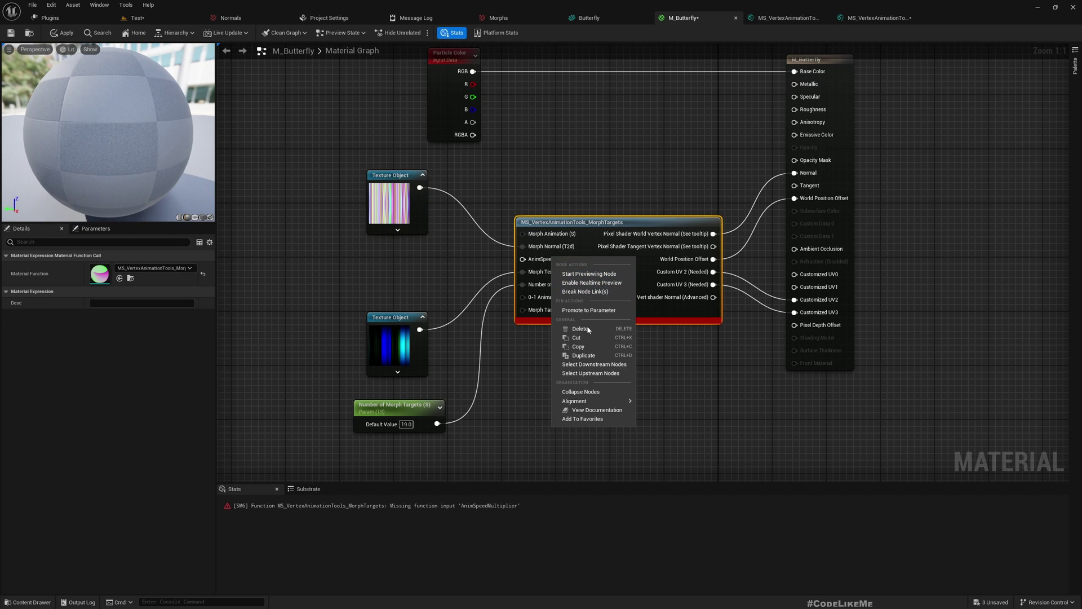
{"action": "left_click", "coordinate": [588, 311]}
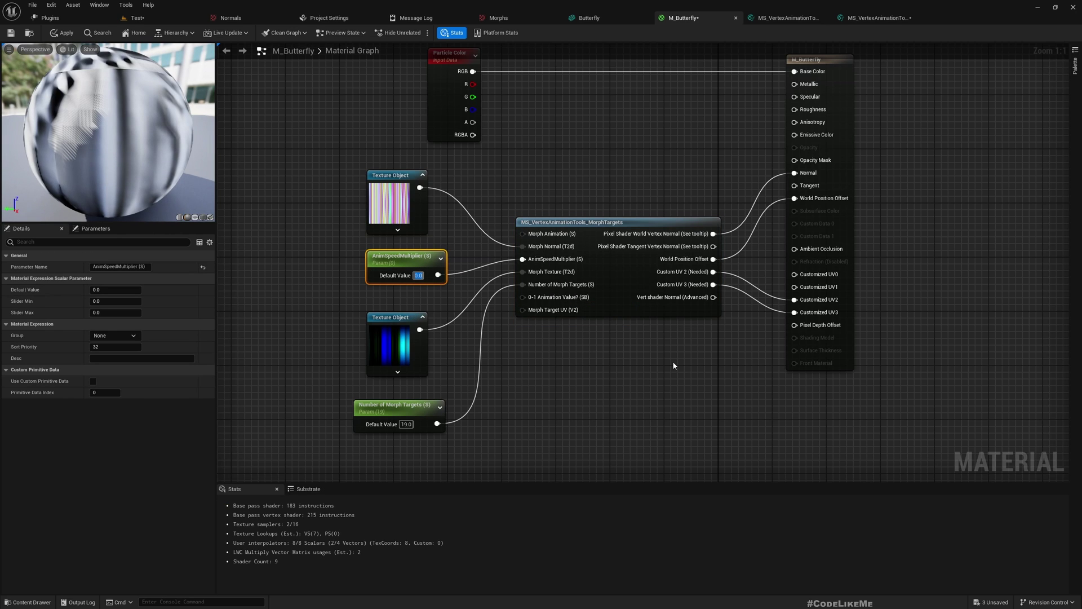
{"action": "type", "text": "36"}
{"action": "key", "text": "Return"}
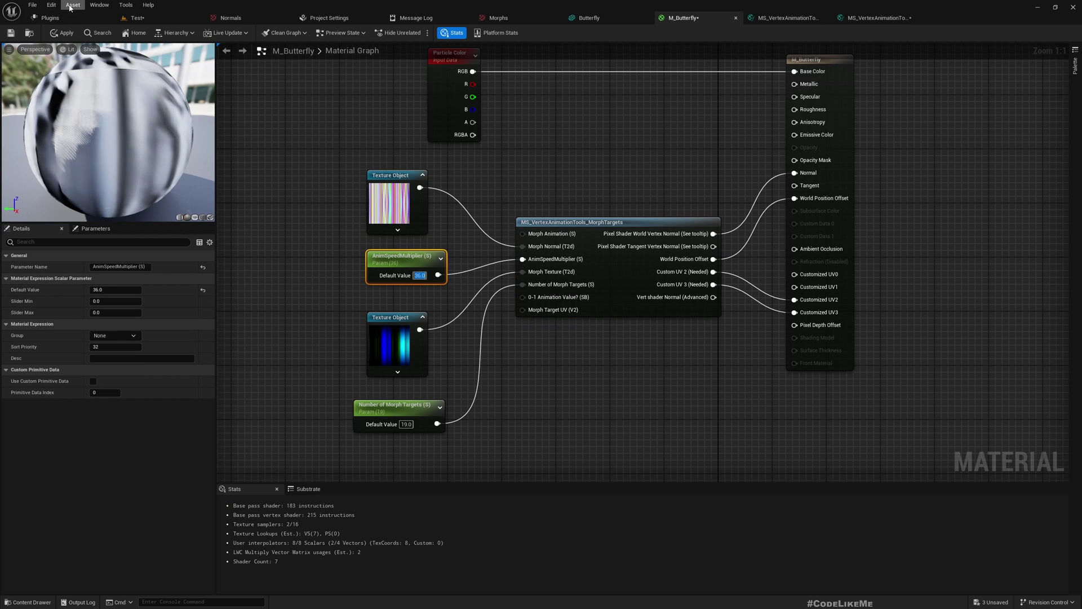
{"action": "left_click", "coordinate": [63, 34]}
{"action": "left_click", "coordinate": [137, 17]}
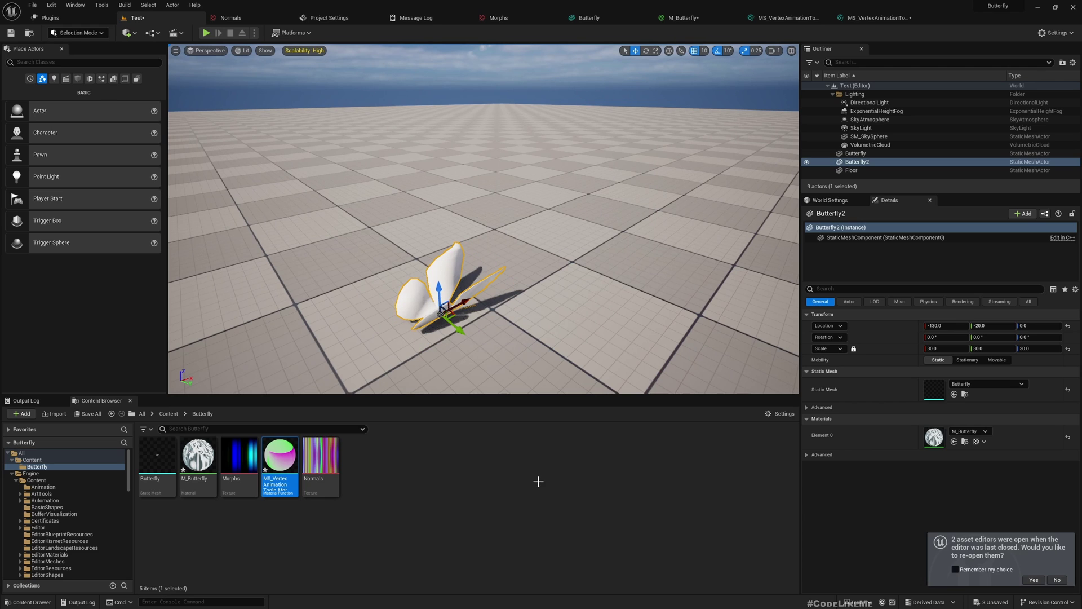
Create a Niagara system from the Hanging Particulates template, named NS_Butterflies.
{"action": "right_click", "coordinate": [417, 459]}
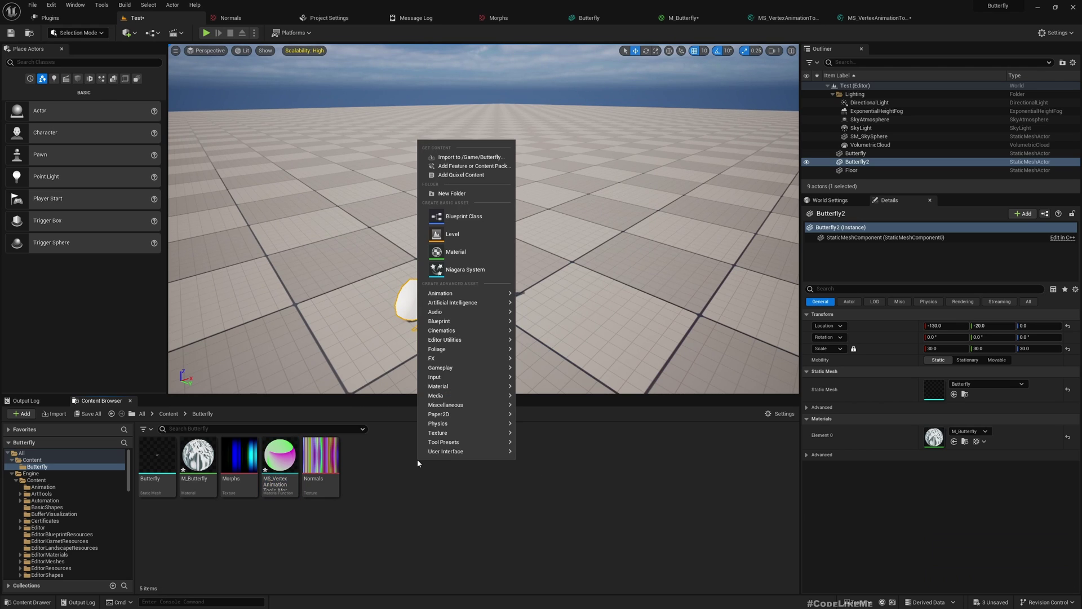
{"action": "mouse_move", "coordinate": [438, 358]}
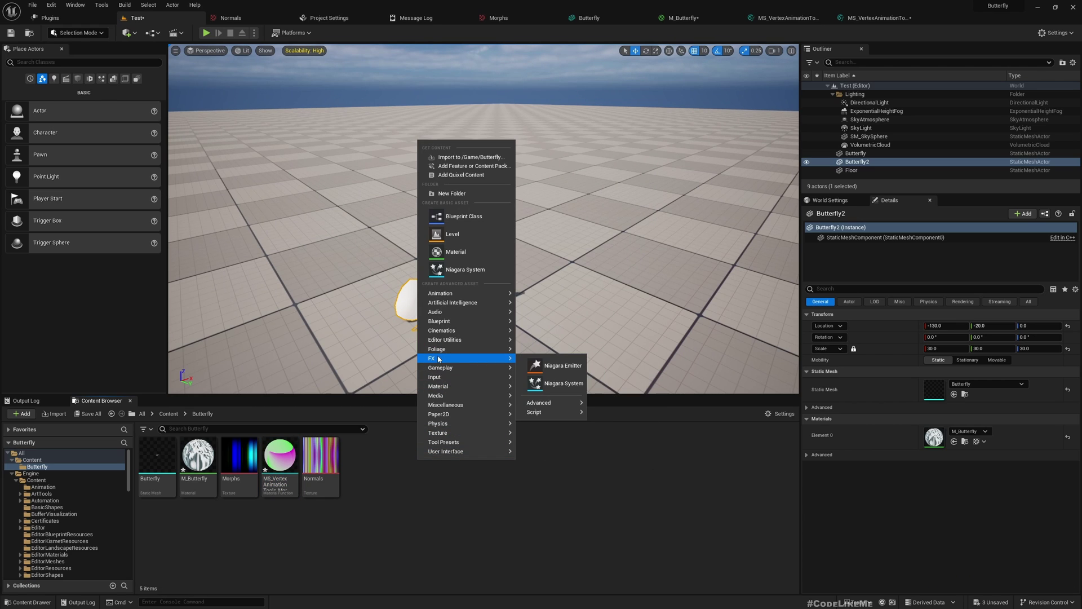
{"action": "left_click", "coordinate": [564, 383]}
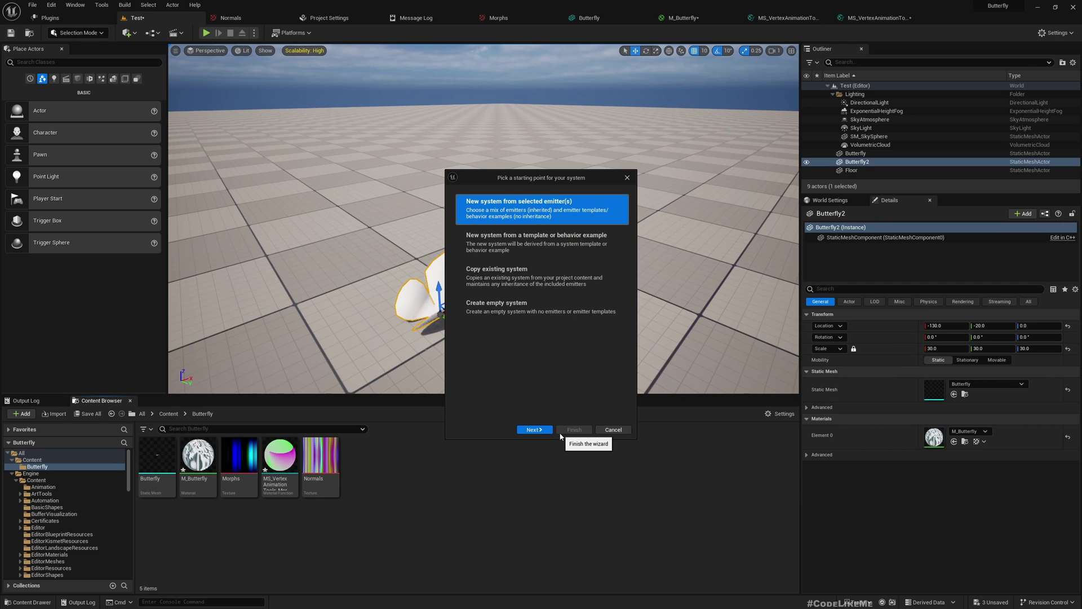
{"action": "left_click", "coordinate": [540, 426]}
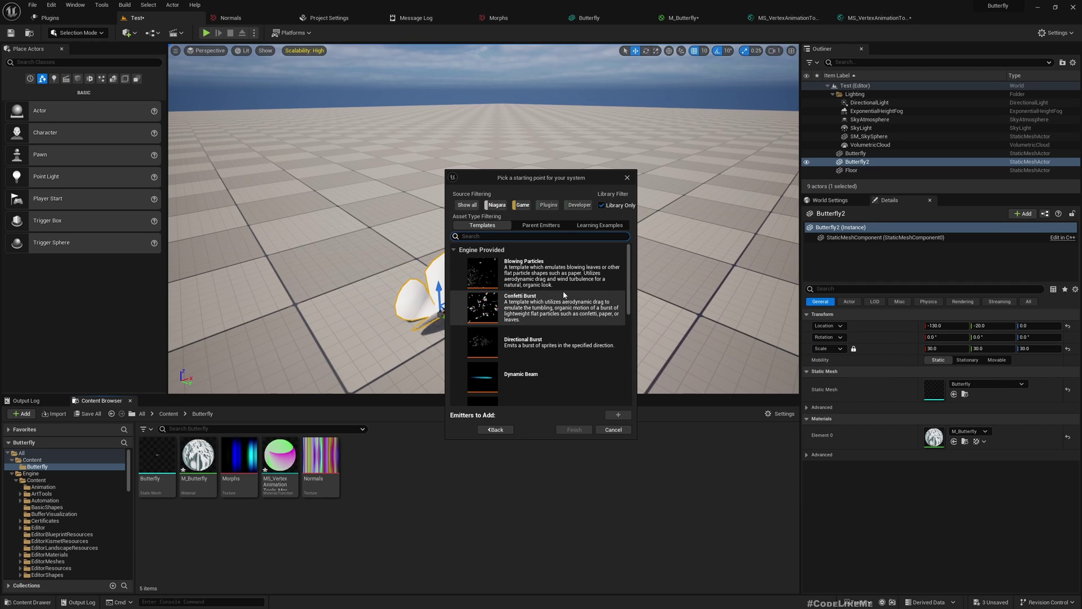
{"action": "scroll", "coordinate": [558, 287], "scroll_direction": "down", "scroll_amount": 5}
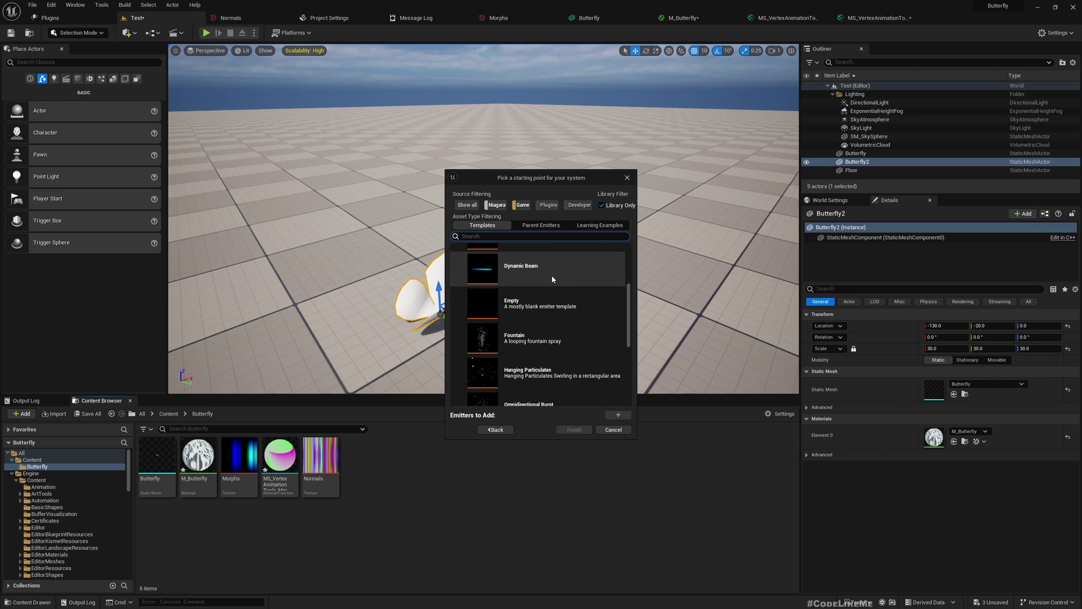
{"action": "scroll", "coordinate": [549, 282], "scroll_direction": "down", "scroll_amount": 1}
{"action": "left_click", "coordinate": [526, 326]}
{"action": "left_click", "coordinate": [619, 415]}
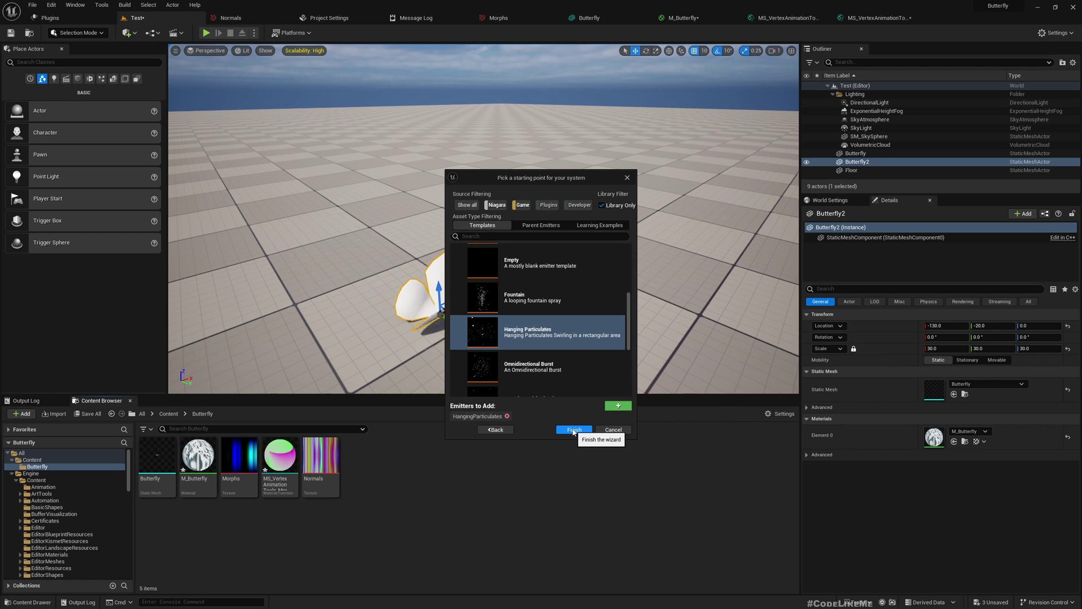
{"action": "left_click", "coordinate": [574, 430]}
{"action": "type", "text": "NS_Butterflie"}
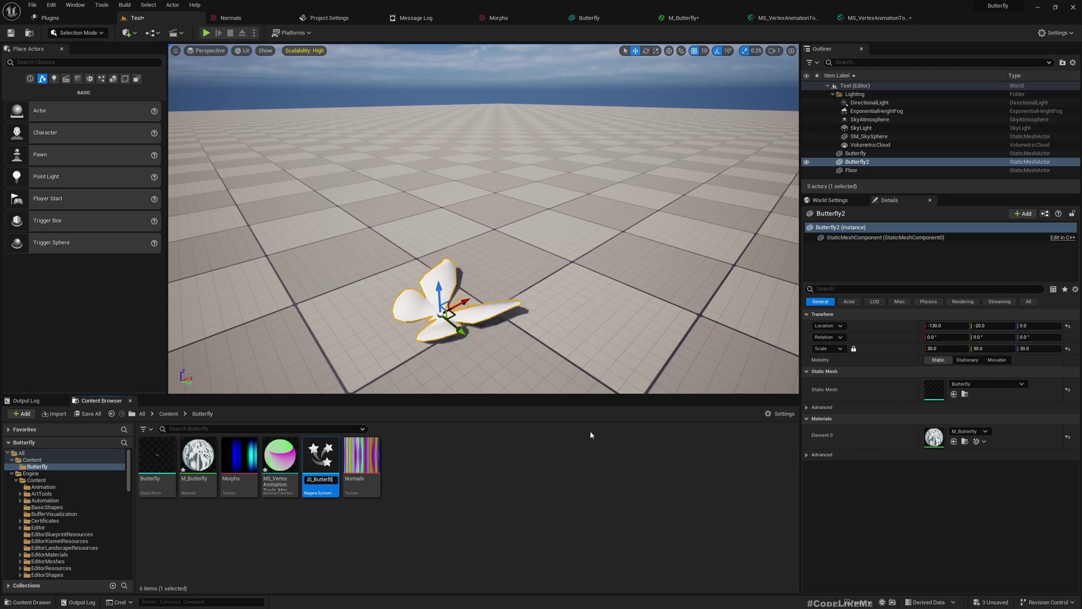
{"action": "type", "text": "s"}
{"action": "key", "text": "Return"}
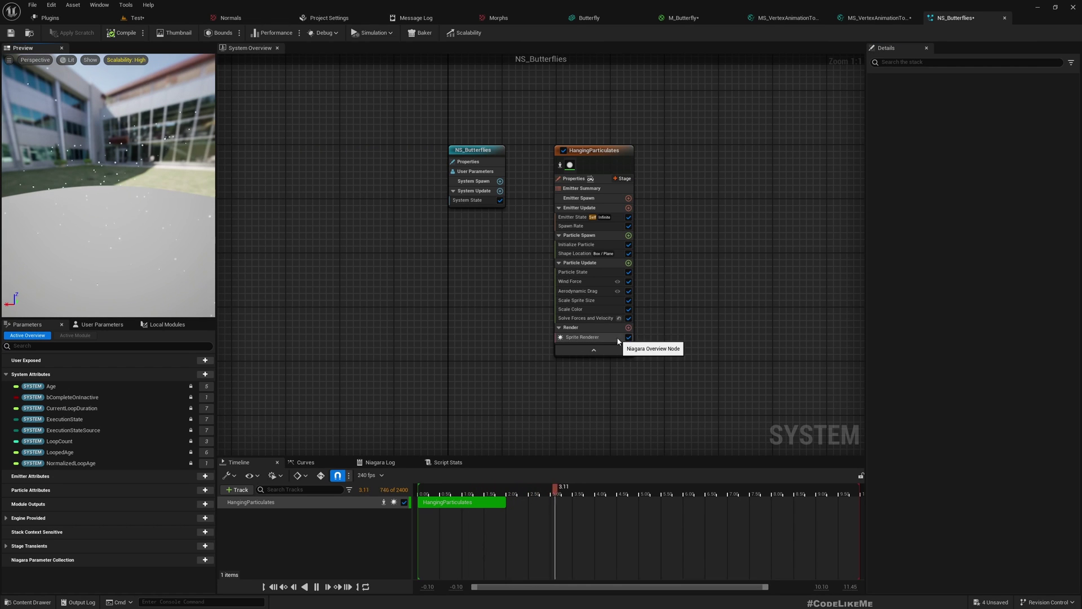
Add a Mesh Renderer to the HangingParticulates emitter using the Butterfly mesh.
{"action": "left_click", "coordinate": [586, 337]}
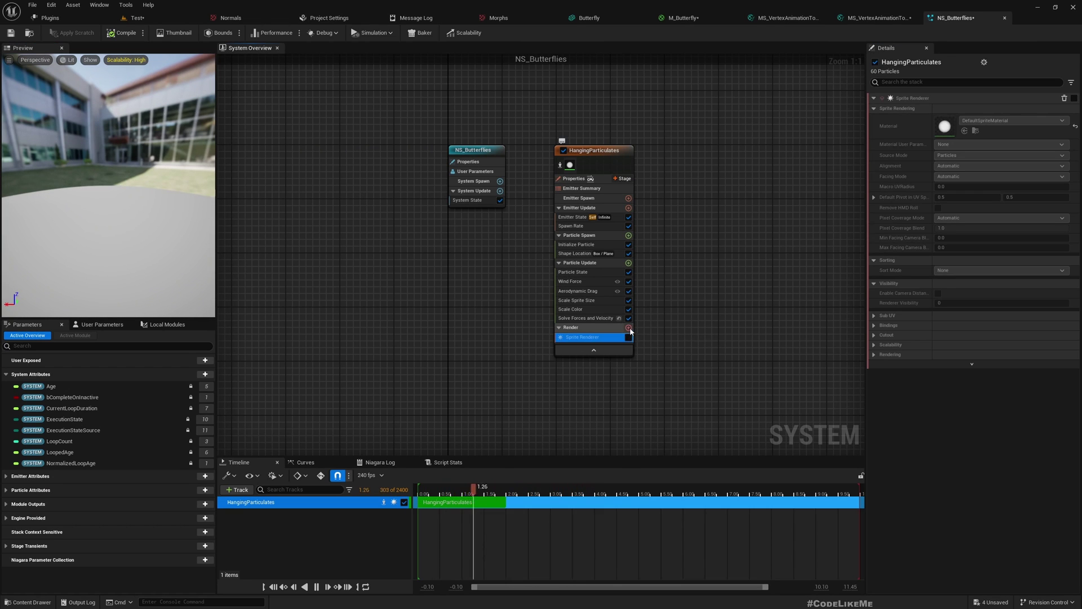
{"action": "left_click", "coordinate": [628, 327]}
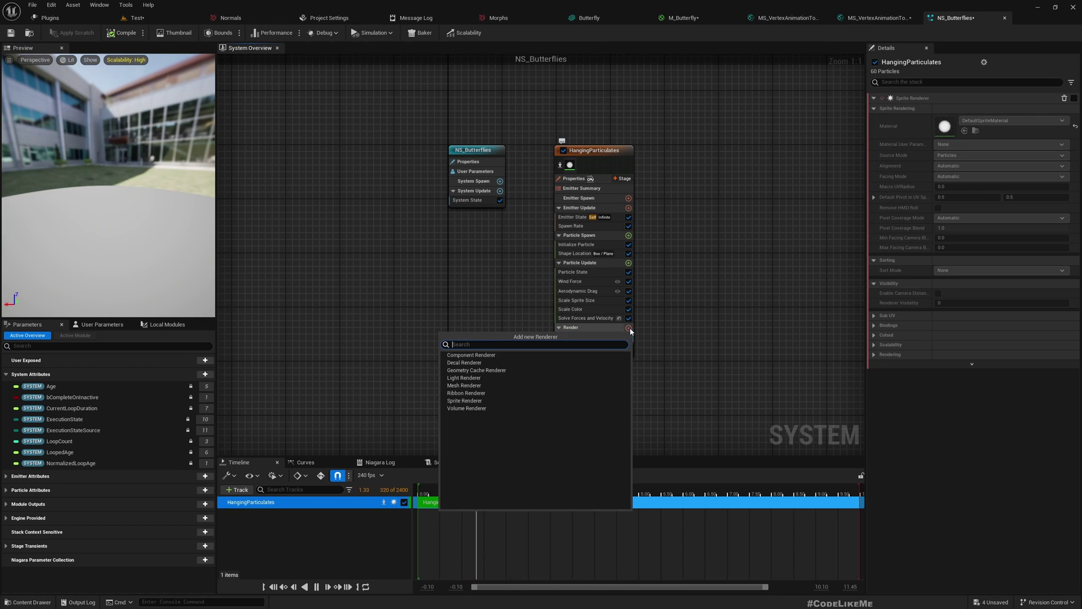
{"action": "left_click", "coordinate": [464, 385]}
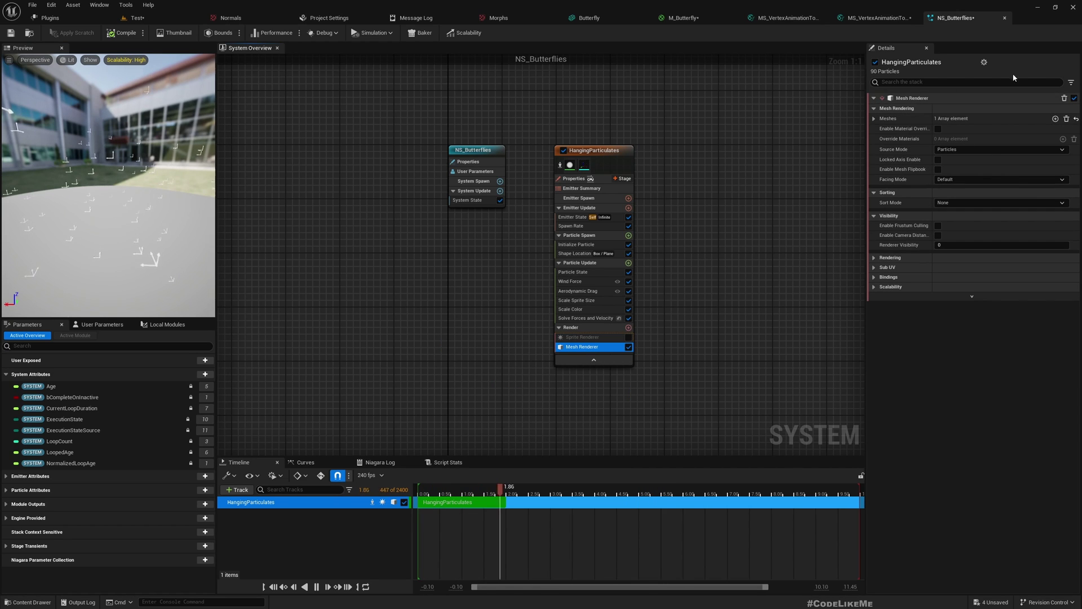
{"action": "left_click", "coordinate": [874, 118]}
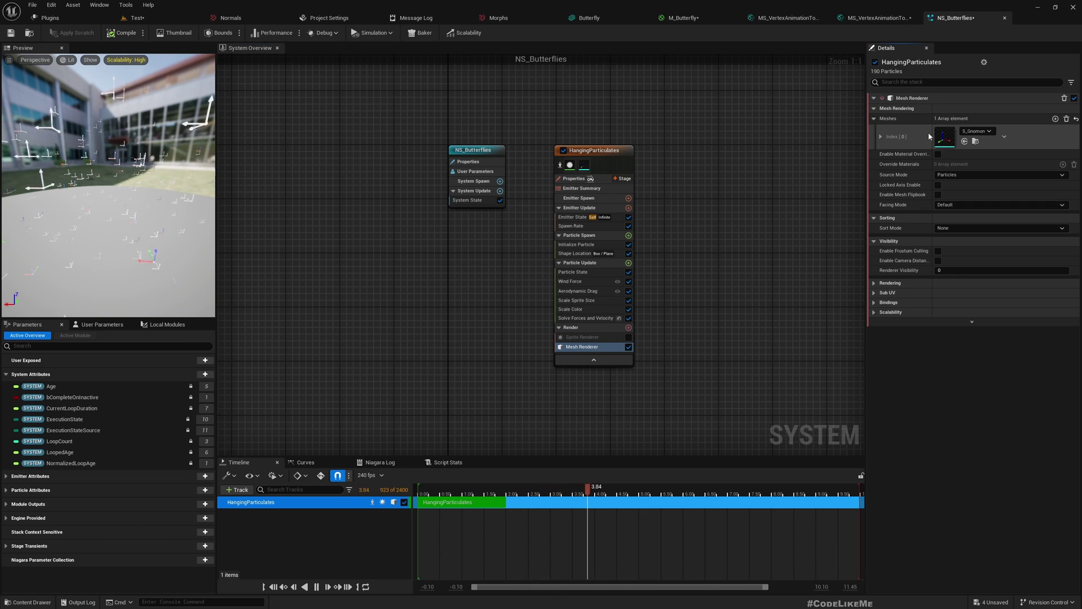
{"action": "left_click", "coordinate": [976, 132]}
{"action": "type", "text": "butt"}
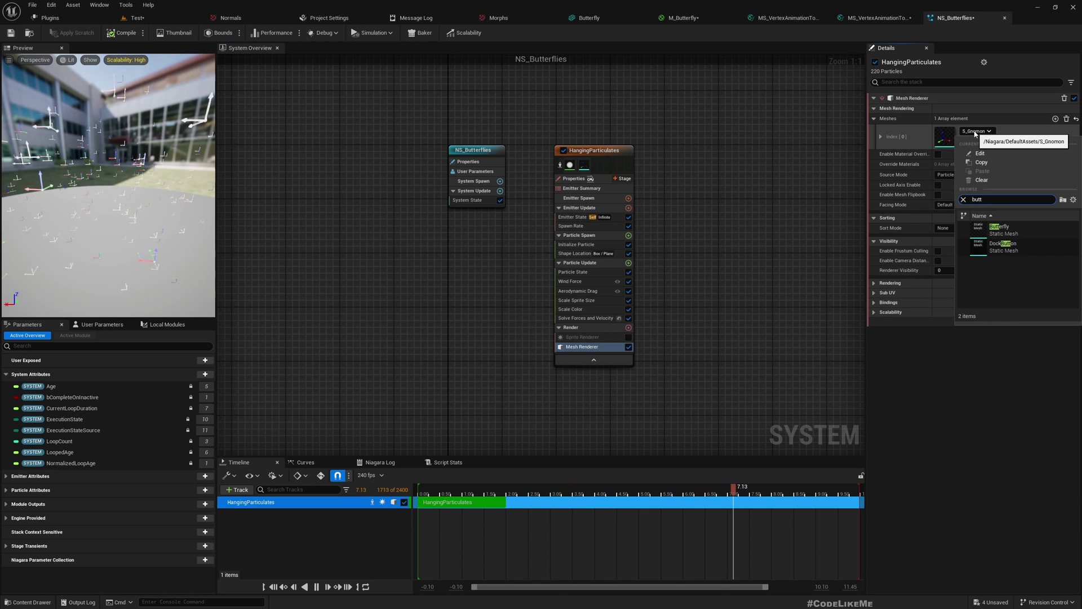
{"action": "key", "text": "Return"}
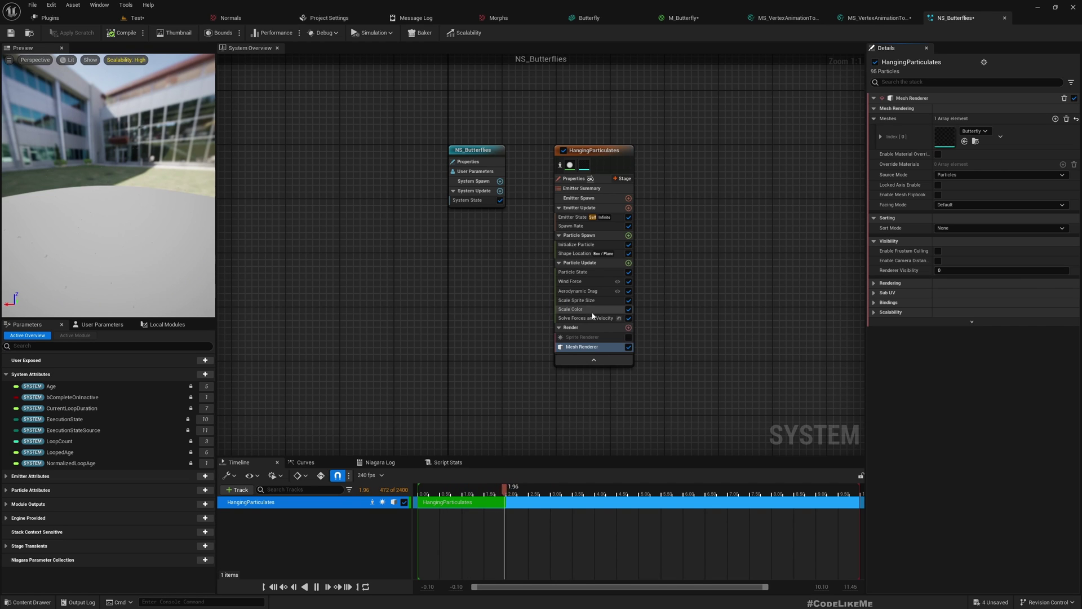
{"action": "left_click", "coordinate": [574, 246]}
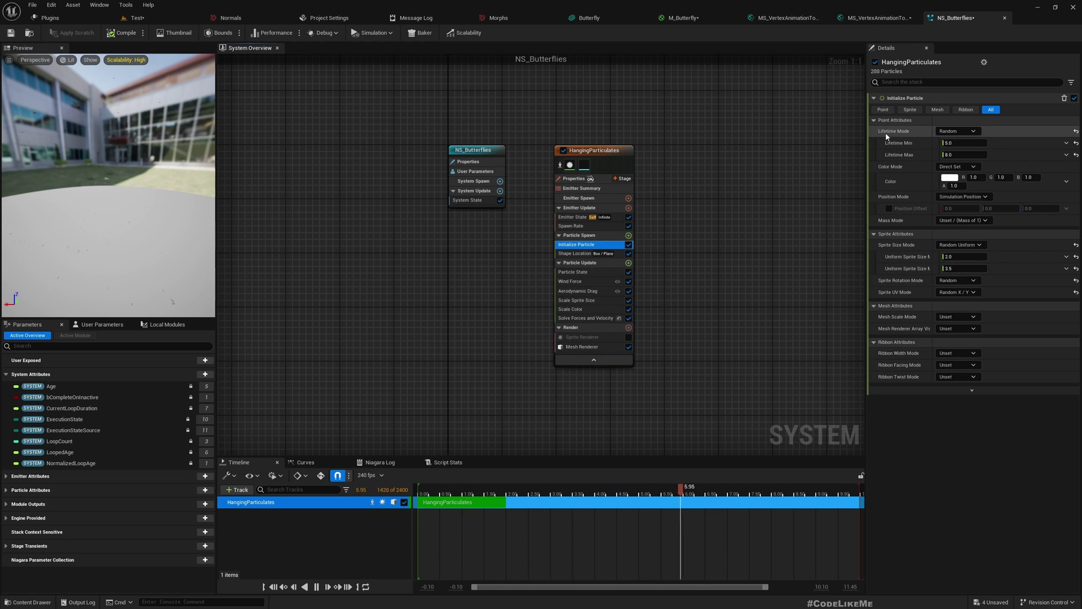
Set Initialize Particle's mesh scale mode to Random Uniform, from 30 to 40.
{"action": "left_click", "coordinate": [956, 317]}
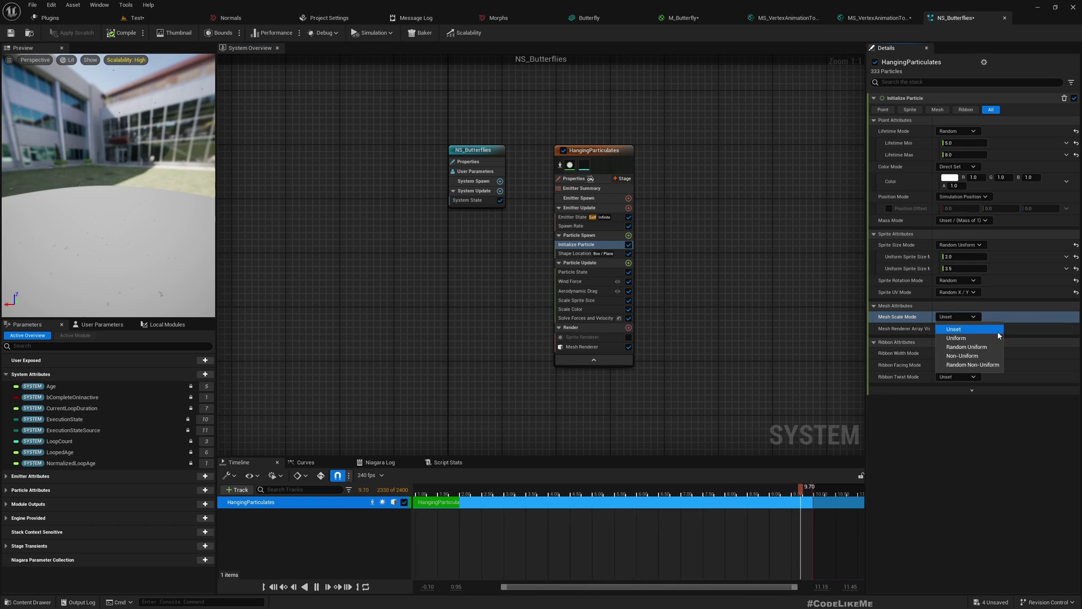
{"action": "left_click", "coordinate": [966, 346]}
{"action": "left_click", "coordinate": [965, 328]}
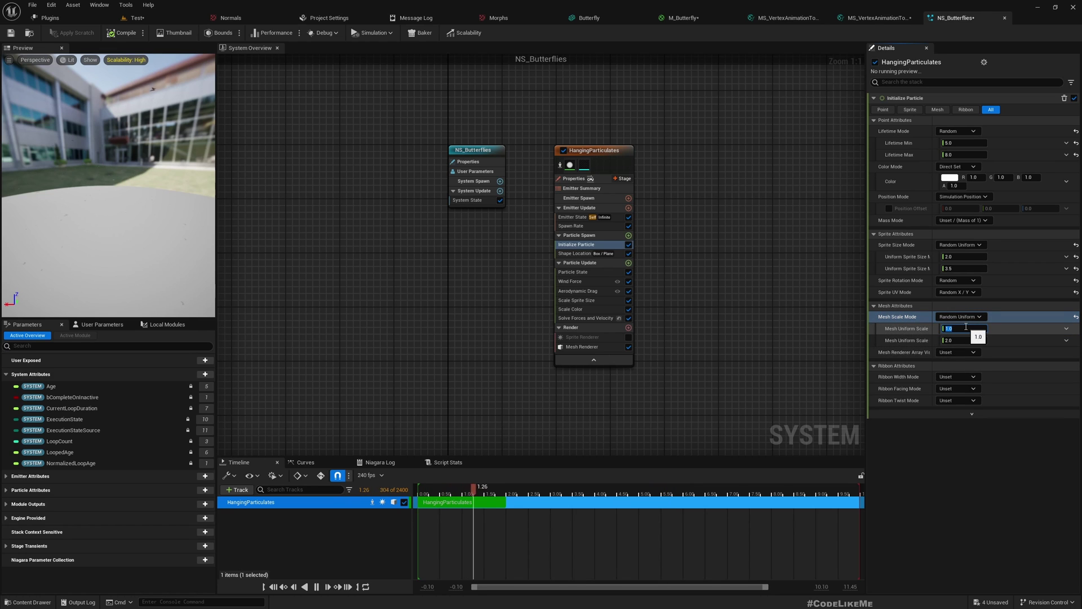
{"action": "type", "text": "30"}
{"action": "key", "text": "Tab"}
{"action": "type", "text": "40"}
{"action": "key", "text": "Return"}
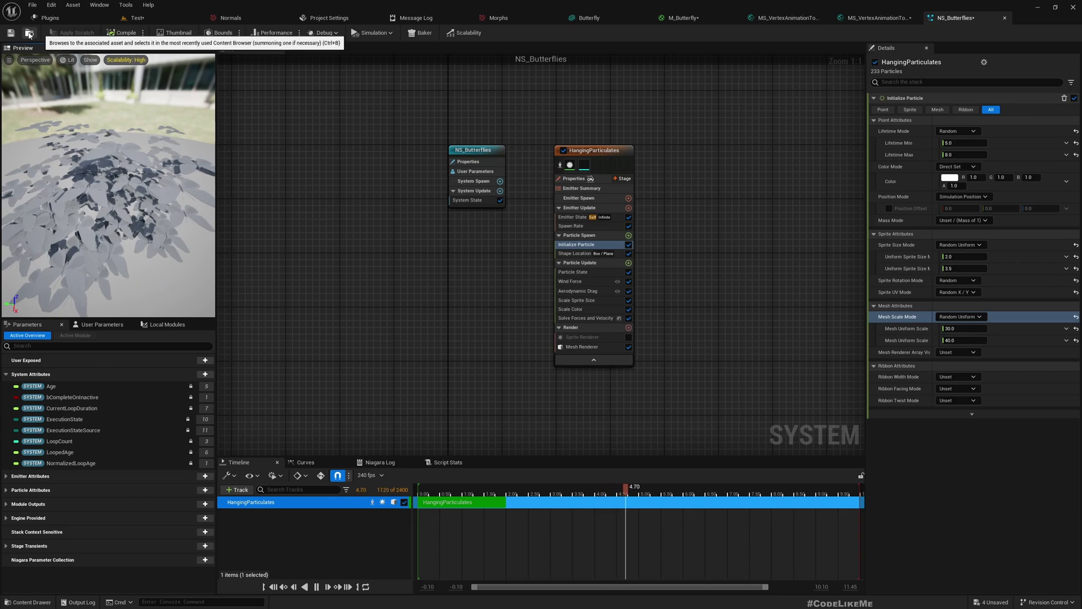
Place NS_Butterflies in the Test level, push it farther back, and open the Butterfly static mesh.
{"action": "left_click", "coordinate": [29, 34]}
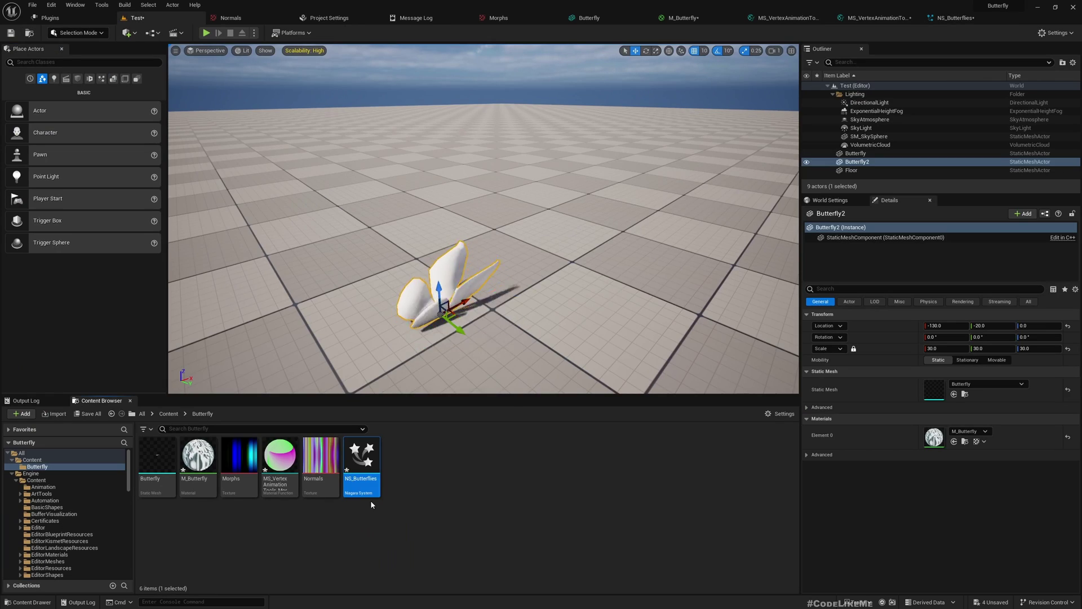
{"action": "left_click_drag", "start_coordinate": [362, 467], "coordinate": [434, 225]}
{"action": "right_click_drag", "start_coordinate": [502, 207], "coordinate": [539, 264]}
{"action": "left_click_drag", "start_coordinate": [461, 248], "coordinate": [514, 204]}
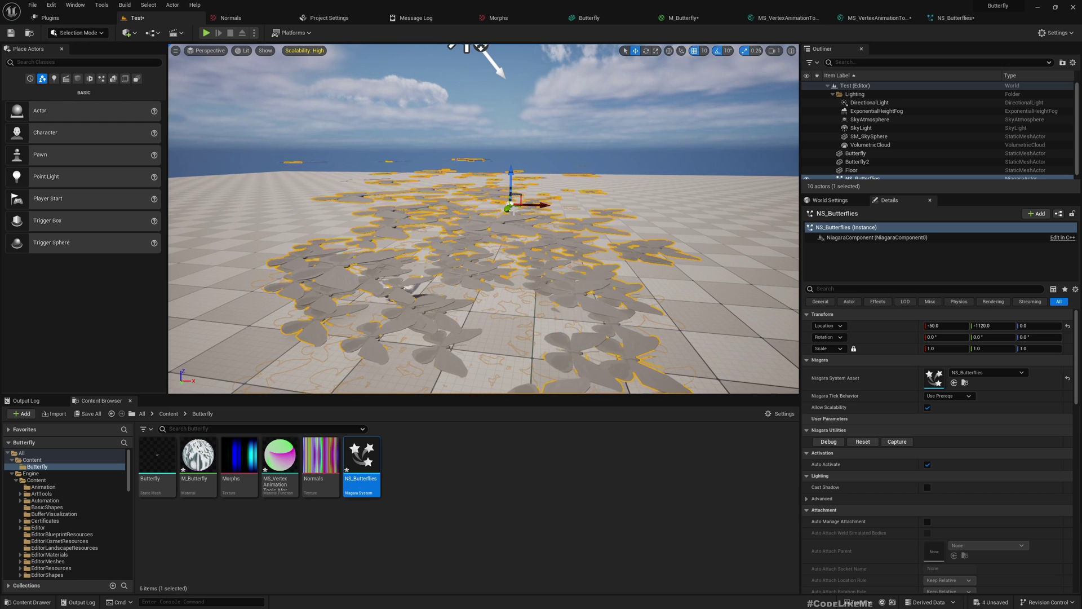
{"action": "mouse_move", "coordinate": [164, 456]}
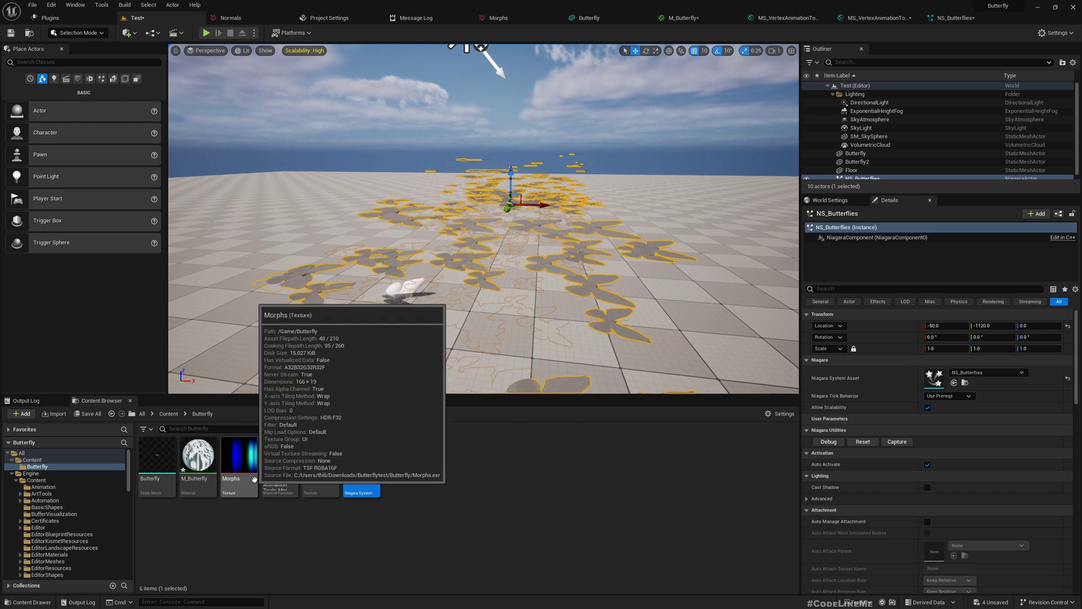
{"action": "double_click", "coordinate": [157, 461]}
Assign M_Butterfly to the Butterfly mesh's Element 0 material slot and save.
{"action": "scroll", "coordinate": [913, 141], "scroll_direction": "up", "scroll_amount": 5}
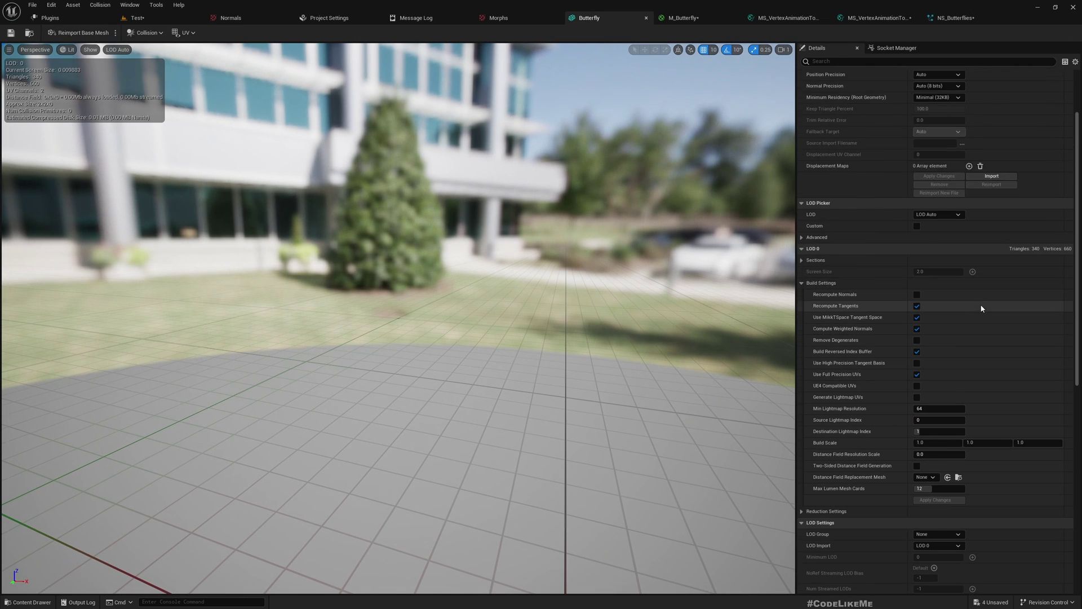
{"action": "left_click", "coordinate": [957, 102]}
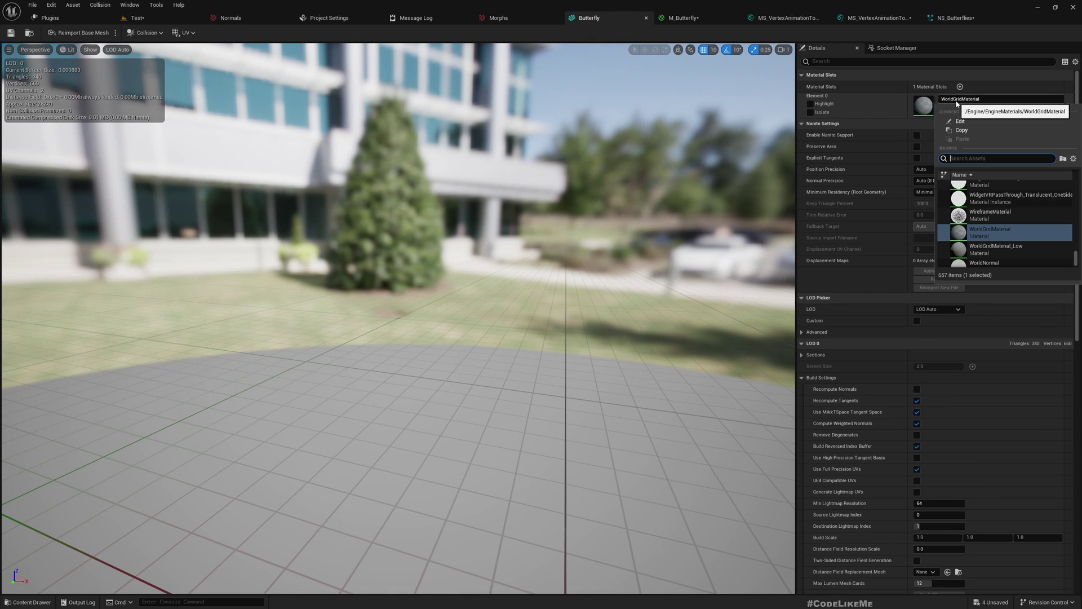
{"action": "type", "text": "butt"}
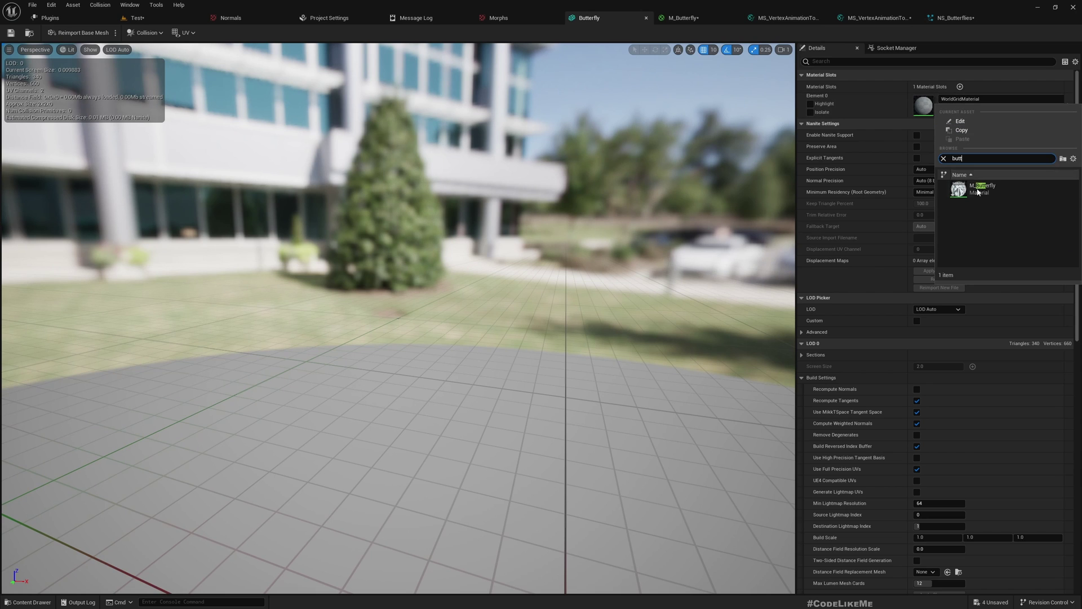
{"action": "left_click", "coordinate": [982, 189]}
{"action": "scroll", "coordinate": [313, 286], "scroll_direction": "up", "scroll_amount": 5}
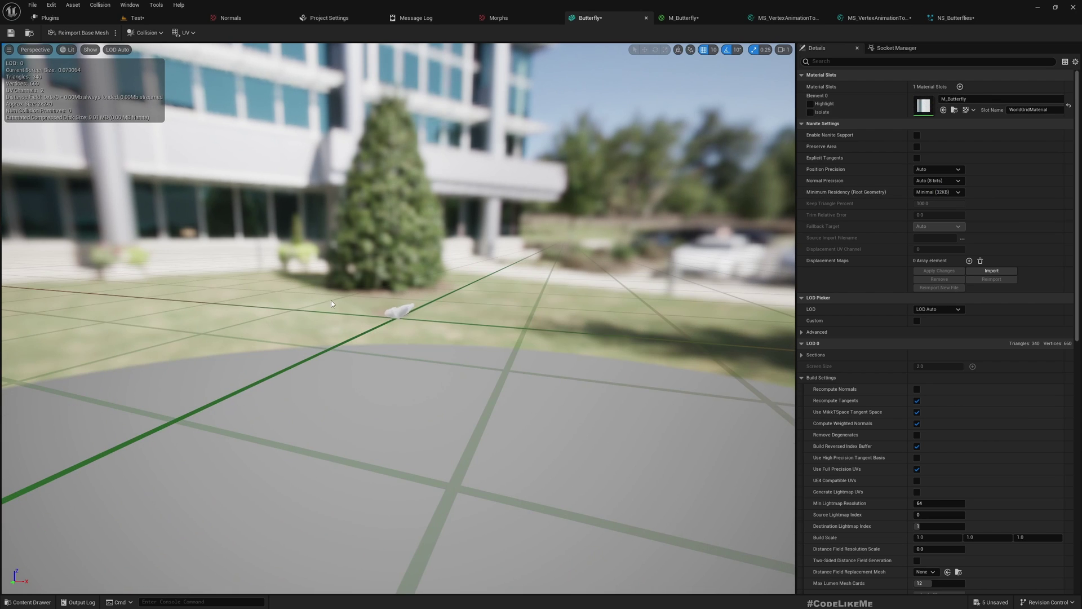
{"action": "left_click", "coordinate": [10, 35]}
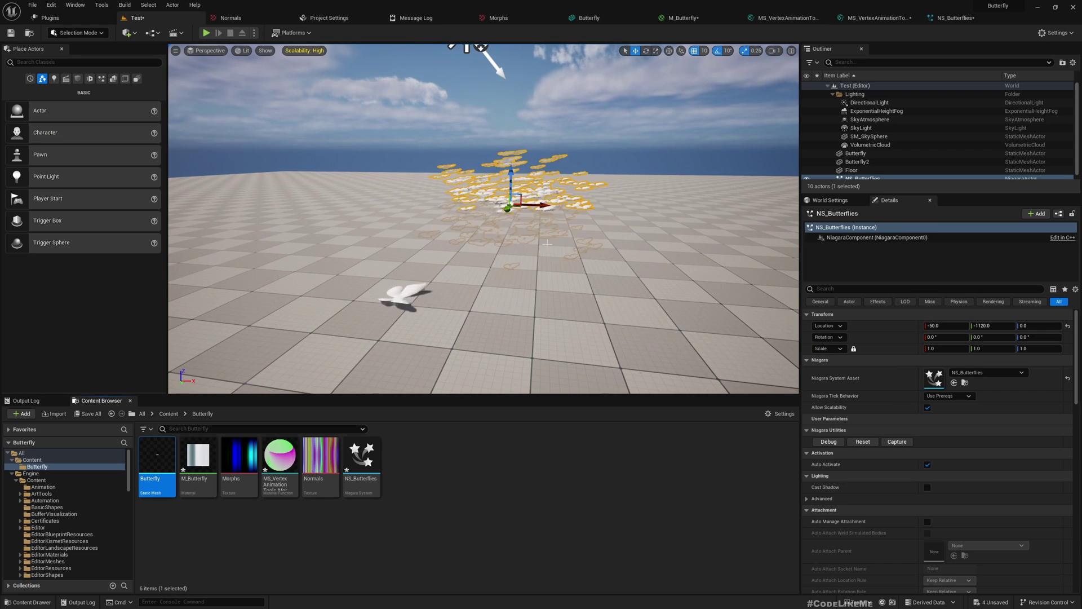
Move the NS_Butterflies swarm closer and raise it to Z 260 above the floor.
{"action": "mouse_move", "coordinate": [551, 246]}
{"action": "right_mouse_down"}
{"action": "mouse_move", "coordinate": [550, 228]}
{"action": "mouse_move", "coordinate": [550, 265]}
{"action": "mouse_move", "coordinate": [551, 237]}
{"action": "right_mouse_up"}
{"action": "left_click_drag", "start_coordinate": [509, 193], "coordinate": [422, 166]}
{"action": "right_click_drag", "start_coordinate": [421, 166], "coordinate": [169, 214]}
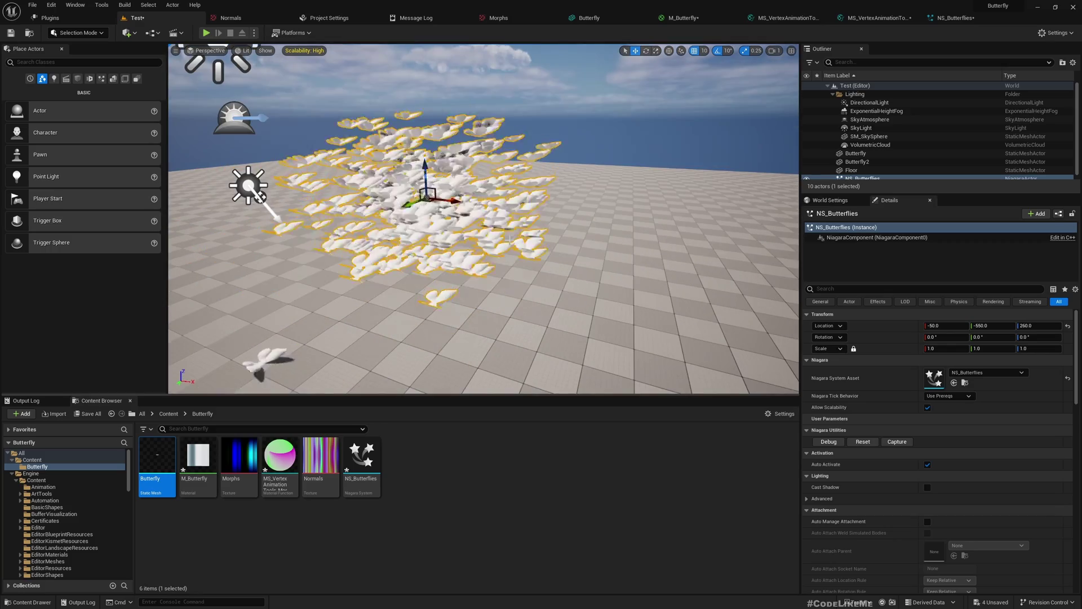
{"action": "left_click", "coordinate": [673, 18]}
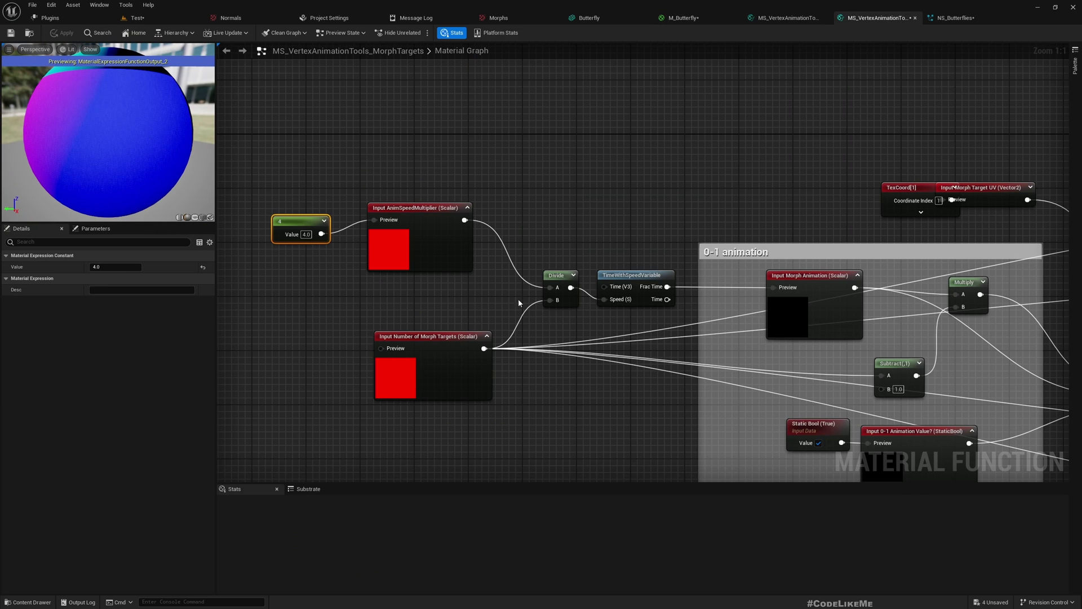
Add a Time node to the morph-targets function feeding TimeWithSpeedVariable, and apply.
{"action": "right_click_drag", "start_coordinate": [624, 319], "coordinate": [593, 345]}
{"action": "left_click_drag", "start_coordinate": [586, 318], "coordinate": [593, 298]}
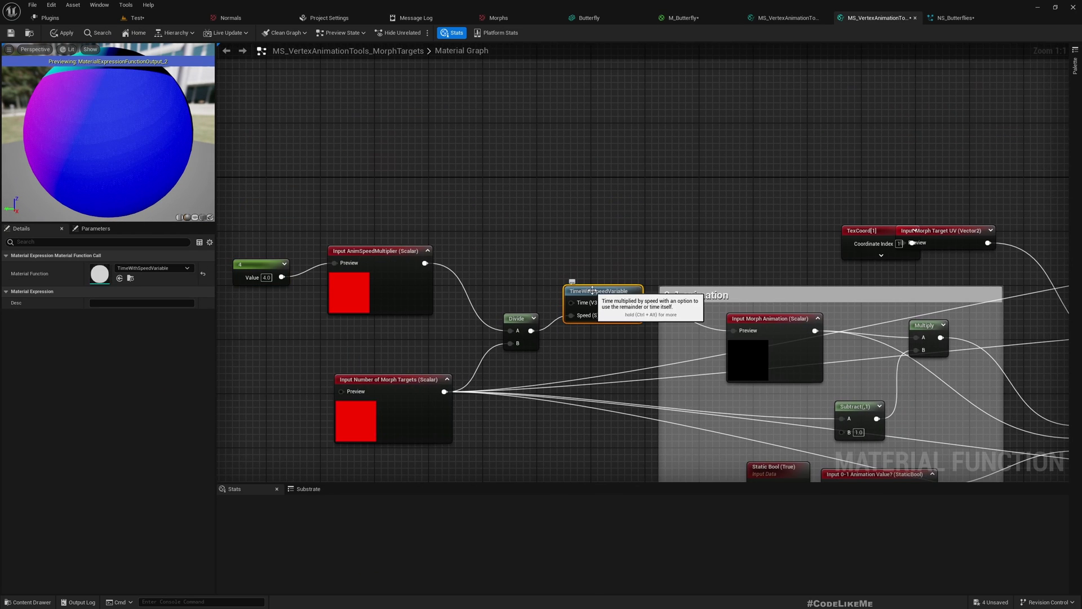
{"action": "double_click", "coordinate": [593, 290]}
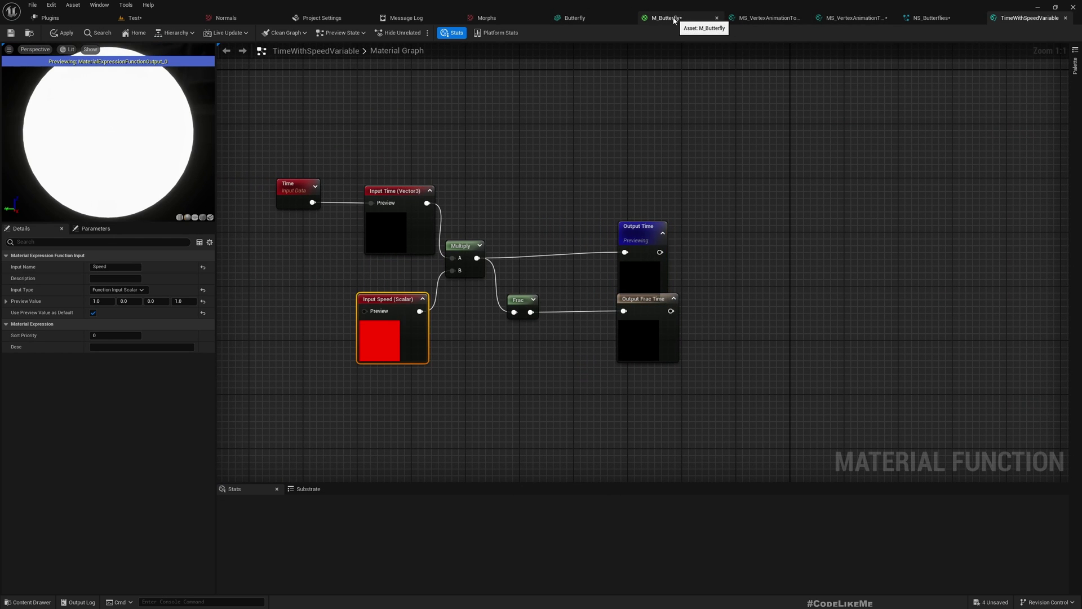
{"action": "left_click", "coordinate": [674, 18]}
{"action": "right_click_drag", "start_coordinate": [576, 188], "coordinate": [668, 176]}
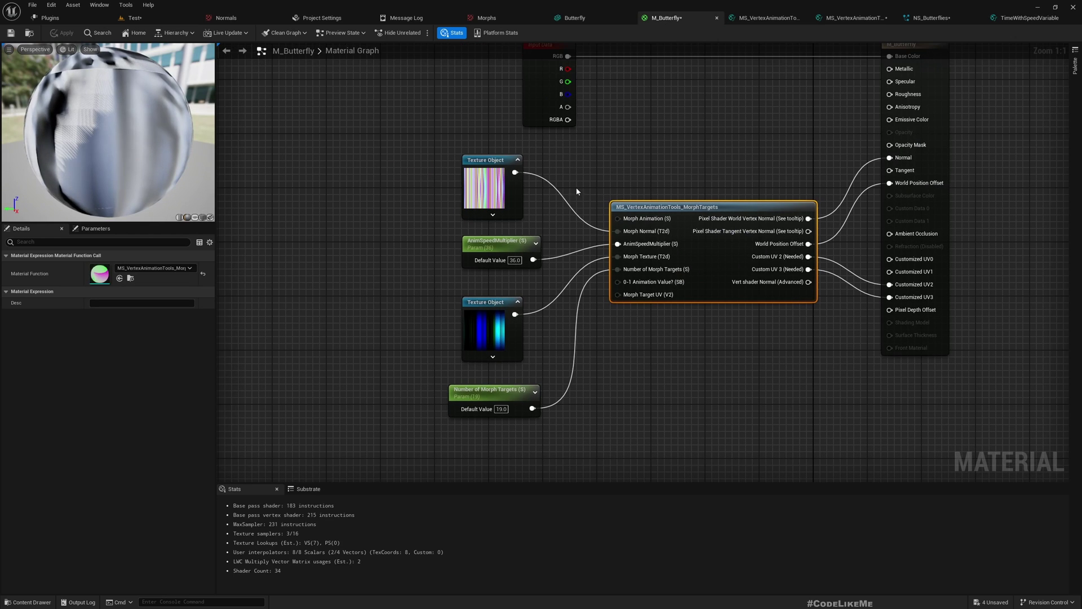
{"action": "double_click", "coordinate": [643, 300]}
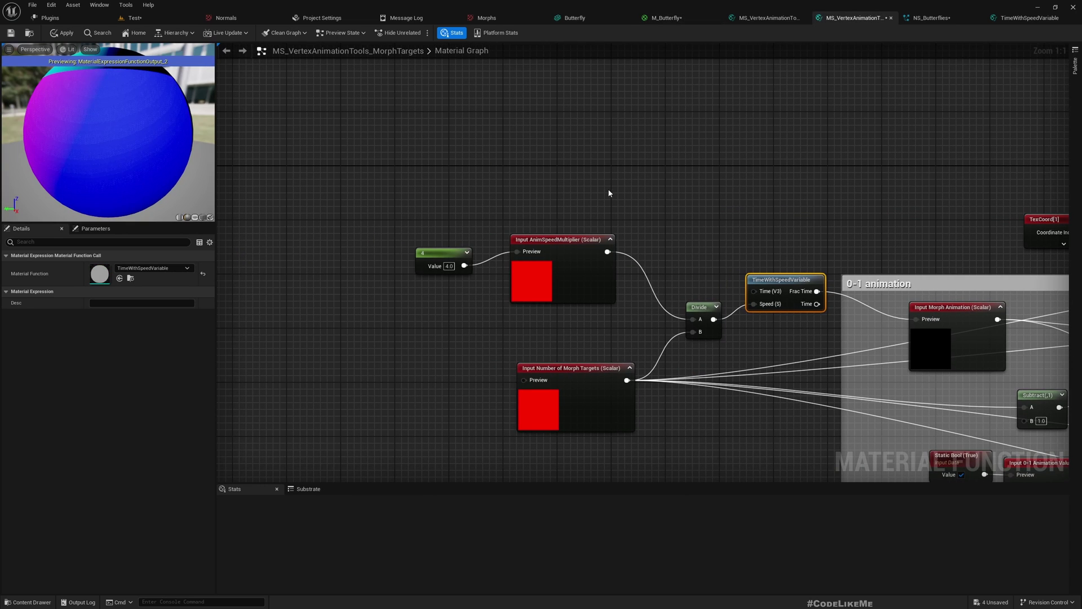
{"action": "right_click", "coordinate": [625, 180]}
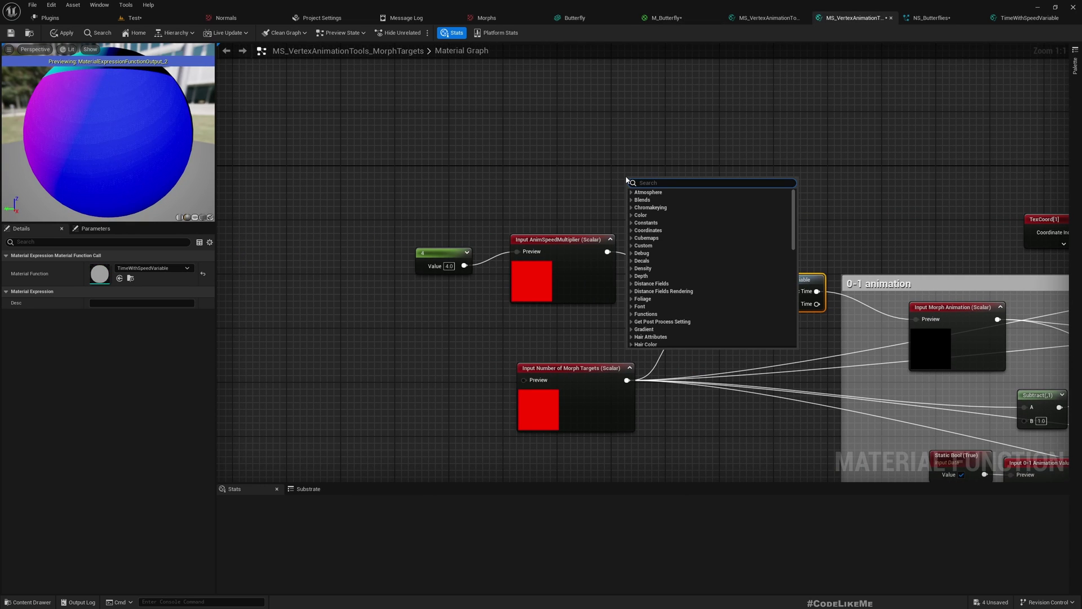
{"action": "type", "text": "time"}
{"action": "key", "text": "Return"}
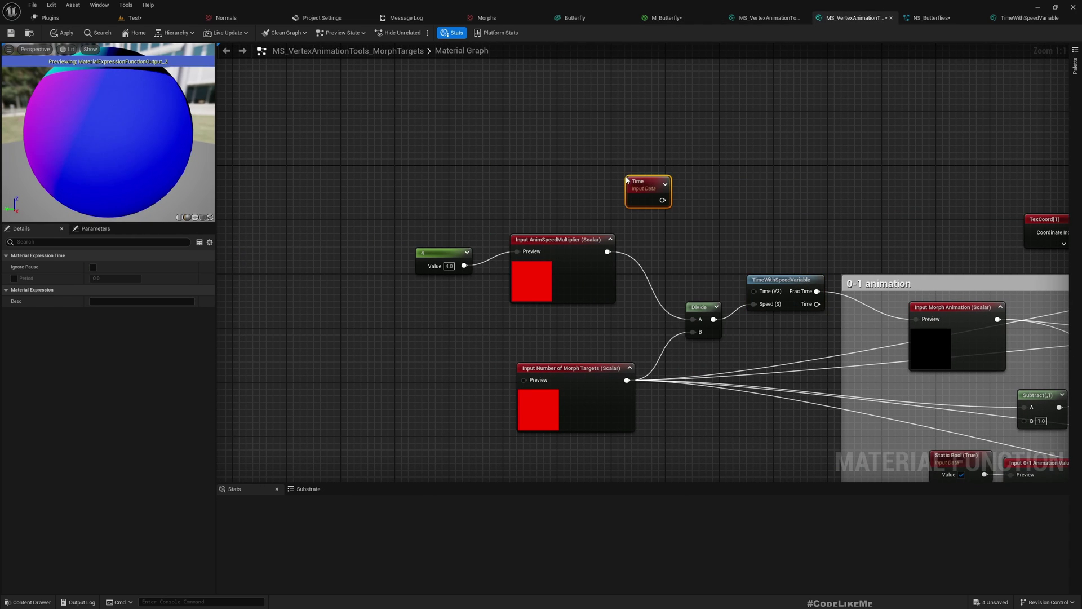
{"action": "left_click_drag", "start_coordinate": [662, 199], "coordinate": [765, 293]}
{"action": "right_click_drag", "start_coordinate": [810, 205], "coordinate": [747, 202]}
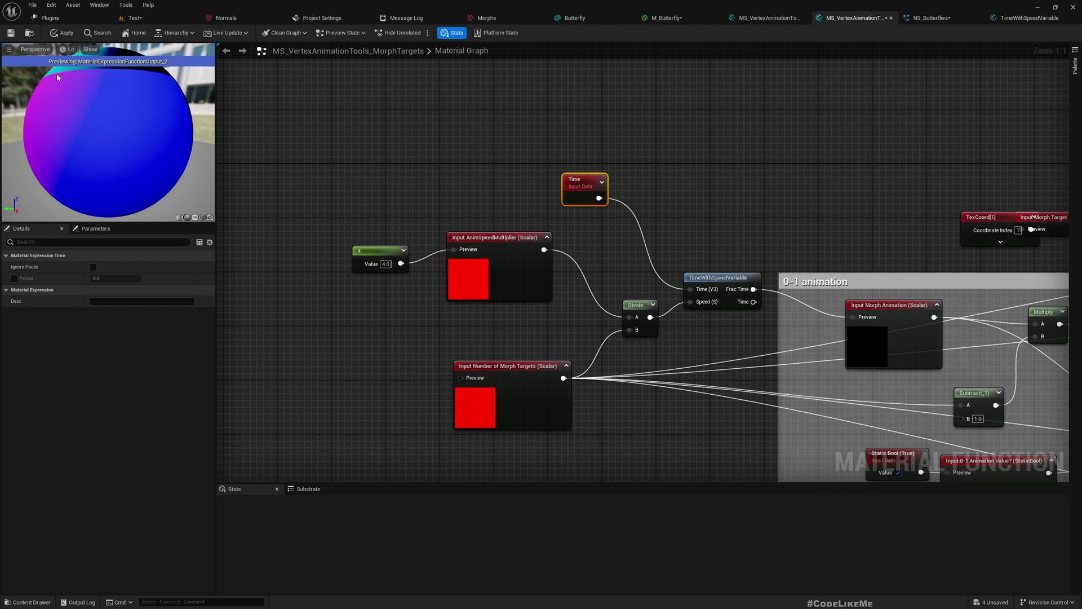
{"action": "left_click", "coordinate": [57, 34]}
{"action": "left_click", "coordinate": [133, 18]}
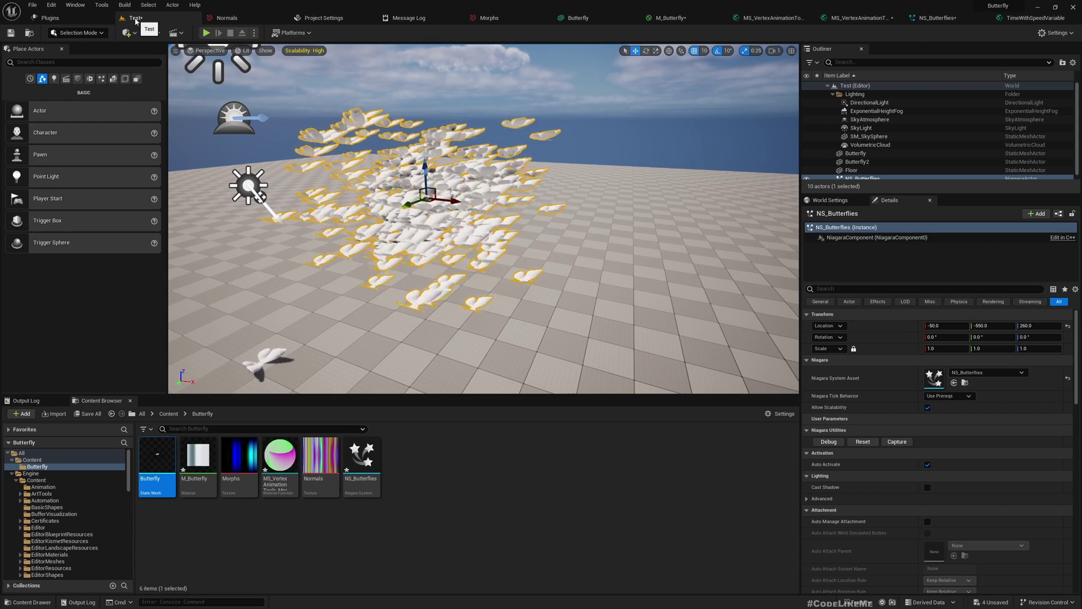
Insert an Add node offsetting Time by a Particle Random Value into TimeWithSpeedVariable's Time.
{"action": "left_click", "coordinate": [668, 17]}
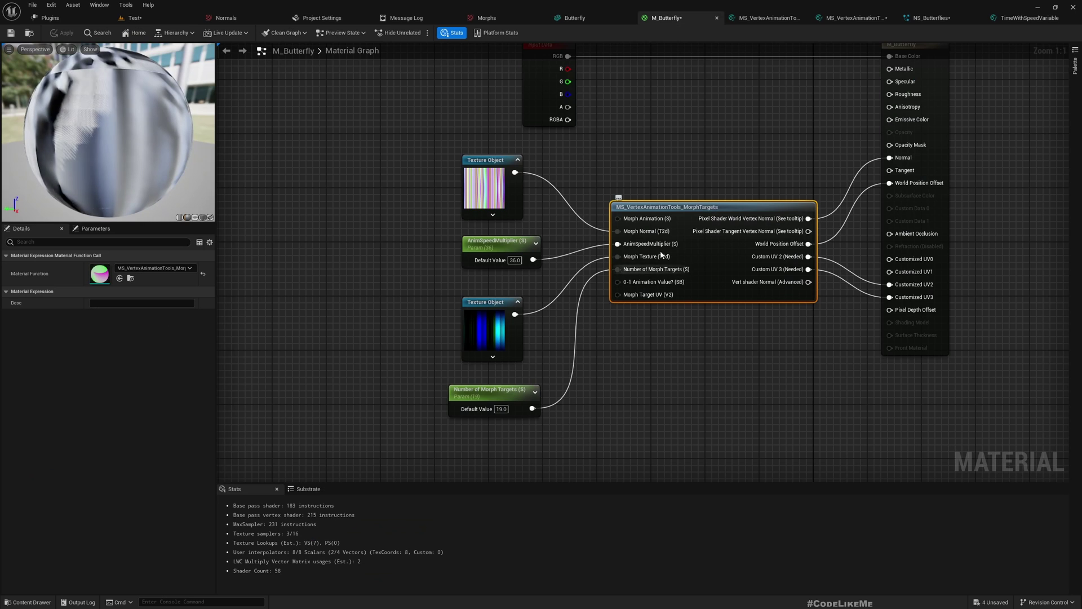
{"action": "left_click", "coordinate": [767, 18]}
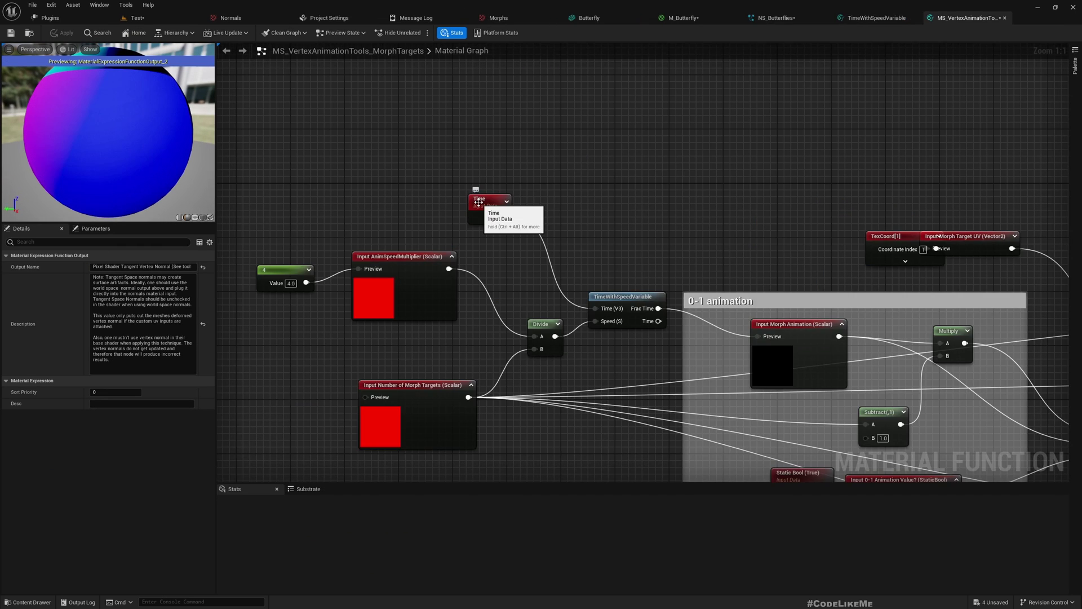
{"action": "left_click_drag", "start_coordinate": [462, 191], "coordinate": [403, 210]}
{"action": "type", "text": "add"}
{"action": "key", "text": "Return"}
{"action": "type", "text": "particler"}
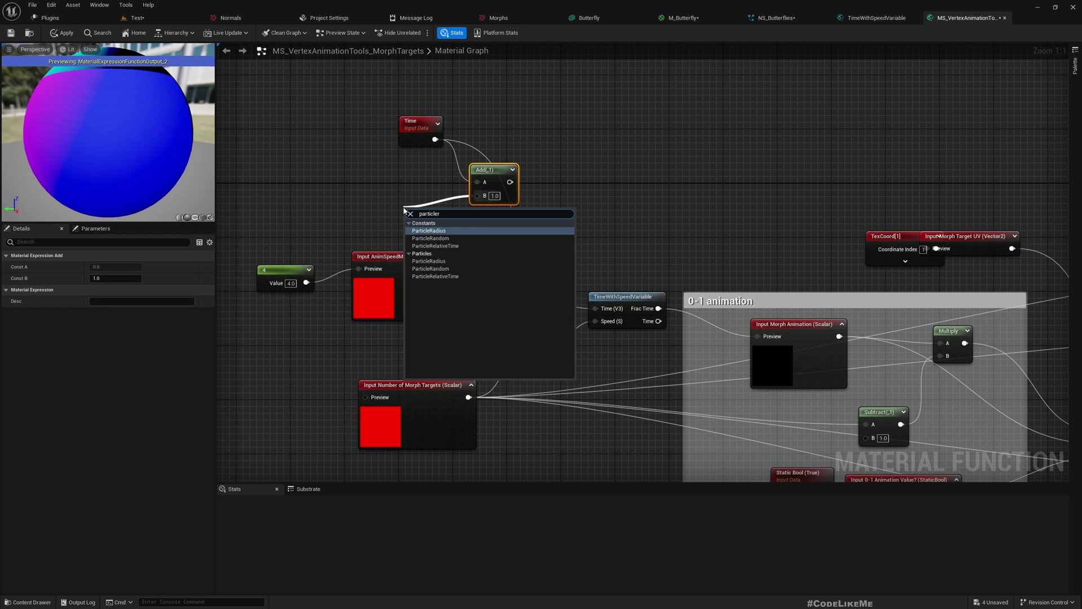
{"action": "key", "text": "Down"}
{"action": "key", "text": "Return"}
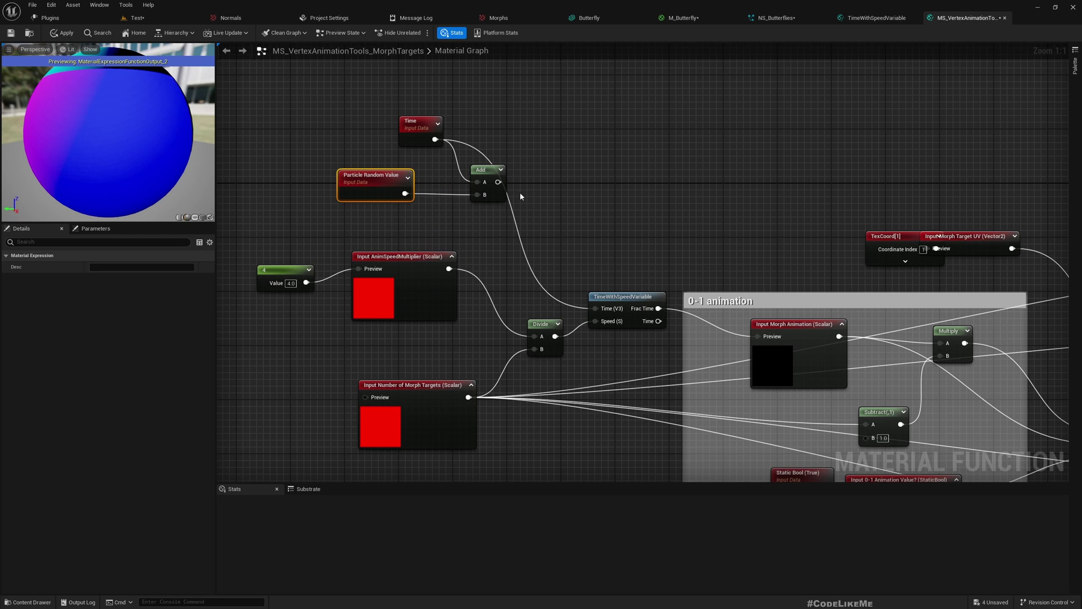
{"action": "left_click_drag", "start_coordinate": [498, 182], "coordinate": [495, 184]}
{"action": "left_click_drag", "start_coordinate": [597, 312], "coordinate": [597, 310]}
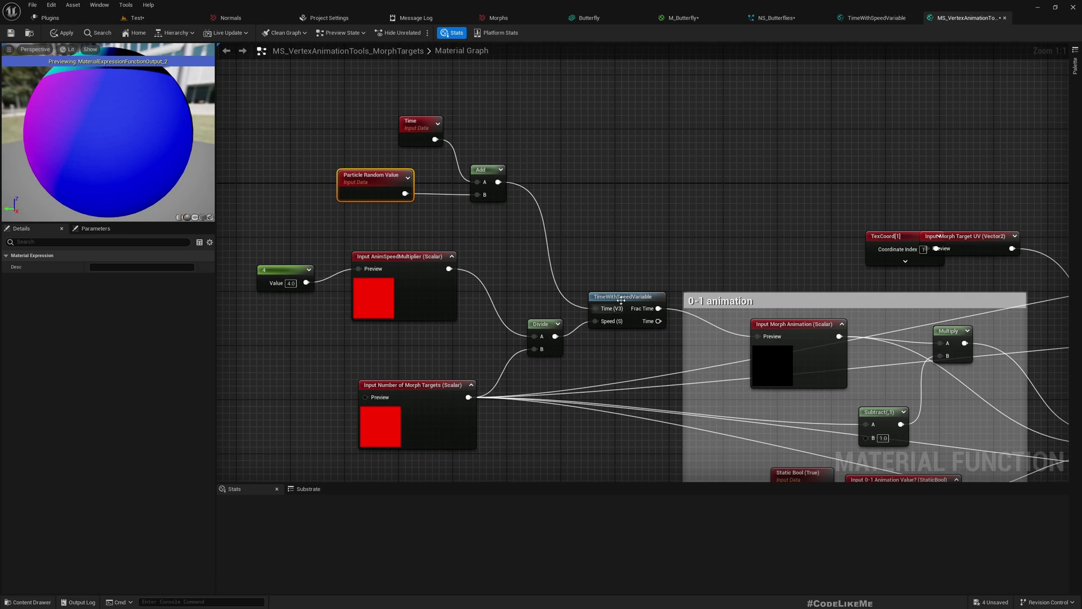
{"action": "left_click", "coordinate": [140, 23]}
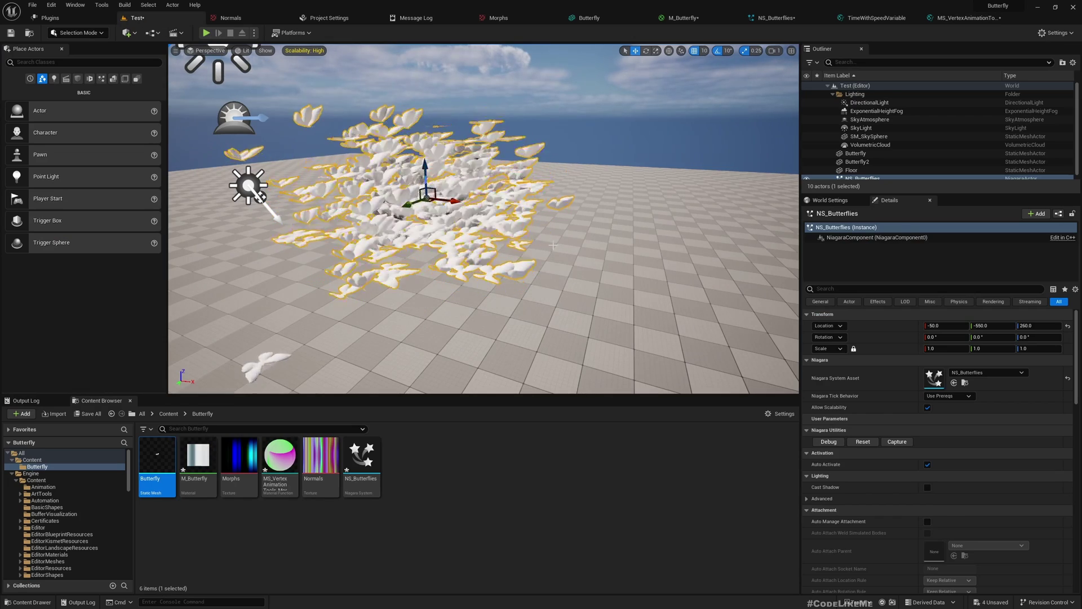
Inspect the butterfly swarm in the Test level viewport, then return to the NS_Butterflies editor.
{"action": "right_click_drag", "start_coordinate": [543, 243], "coordinate": [543, 244]}
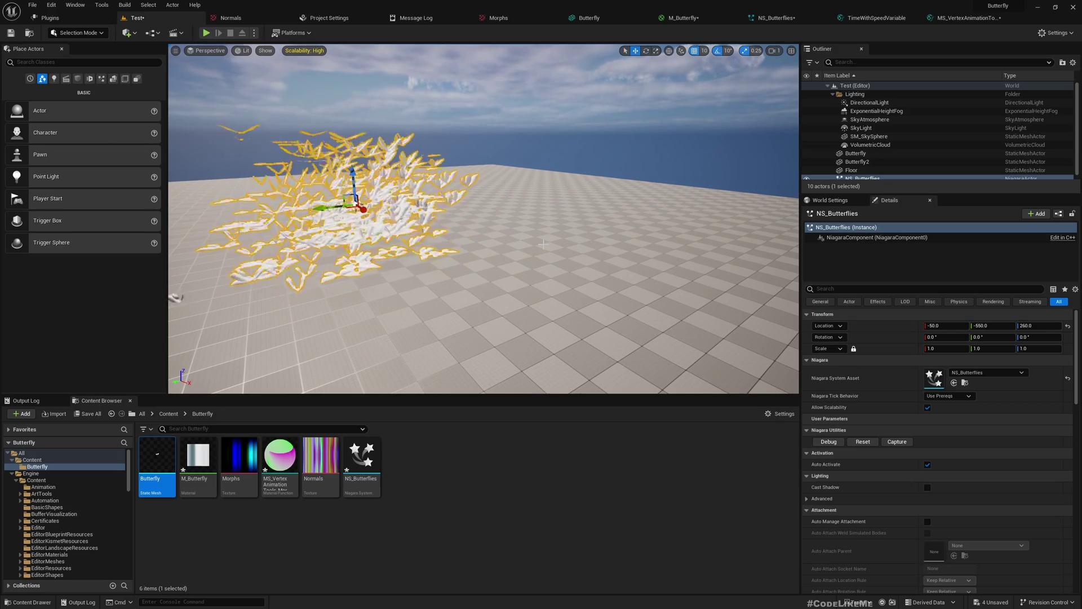
{"action": "right_click_drag", "start_coordinate": [543, 243], "coordinate": [539, 277]}
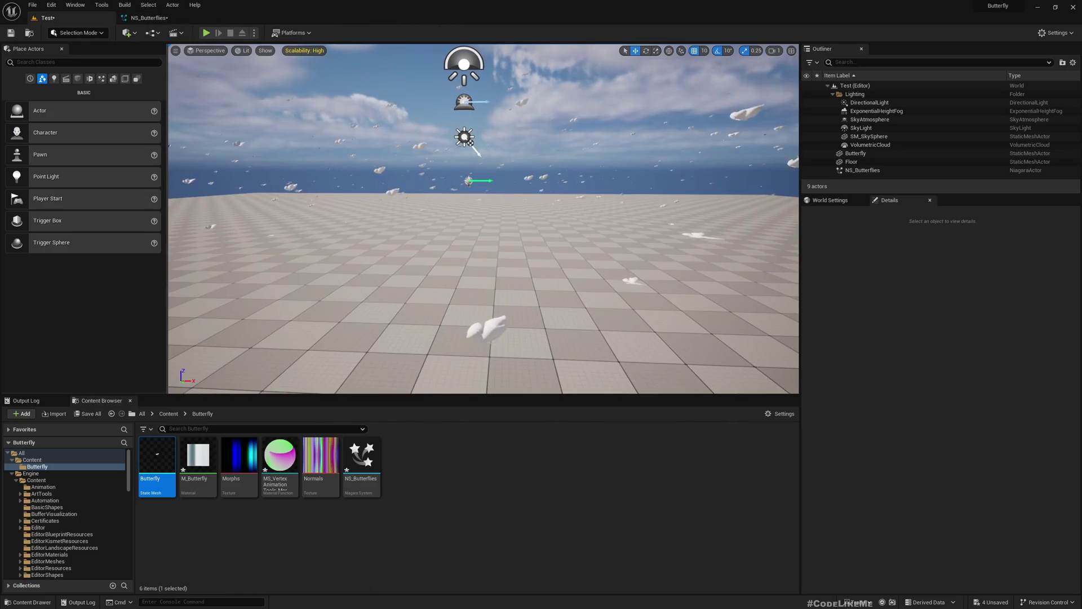
{"action": "mouse_move", "coordinate": [483, 226]}
{"action": "right_mouse_down"}
{"action": "mouse_move", "coordinate": [404, 226]}
{"action": "mouse_move", "coordinate": [477, 220]}
{"action": "right_mouse_up"}
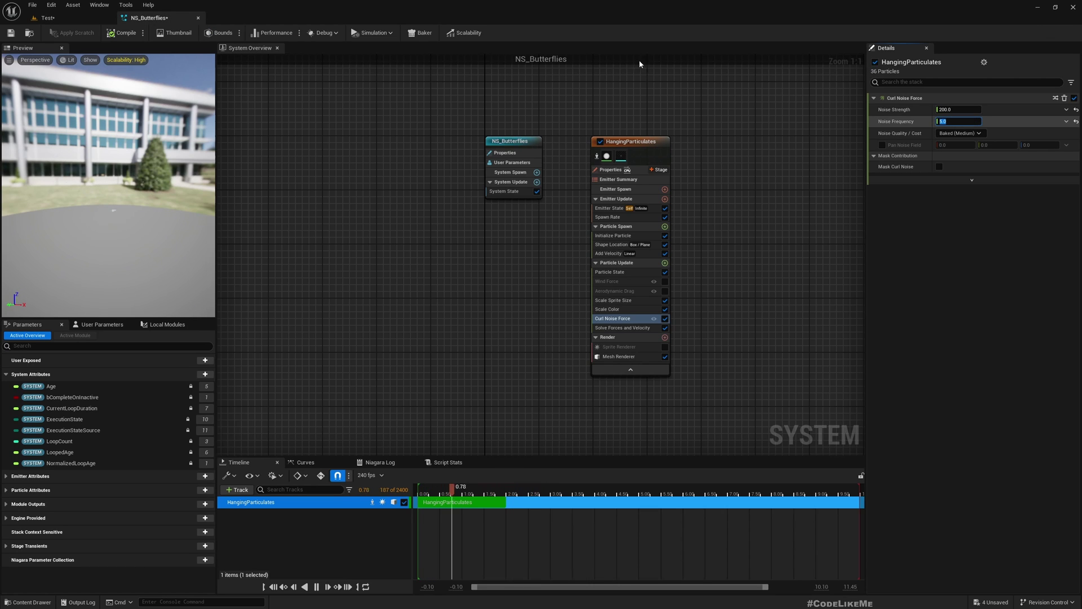
{"action": "left_click", "coordinate": [91, 16]}
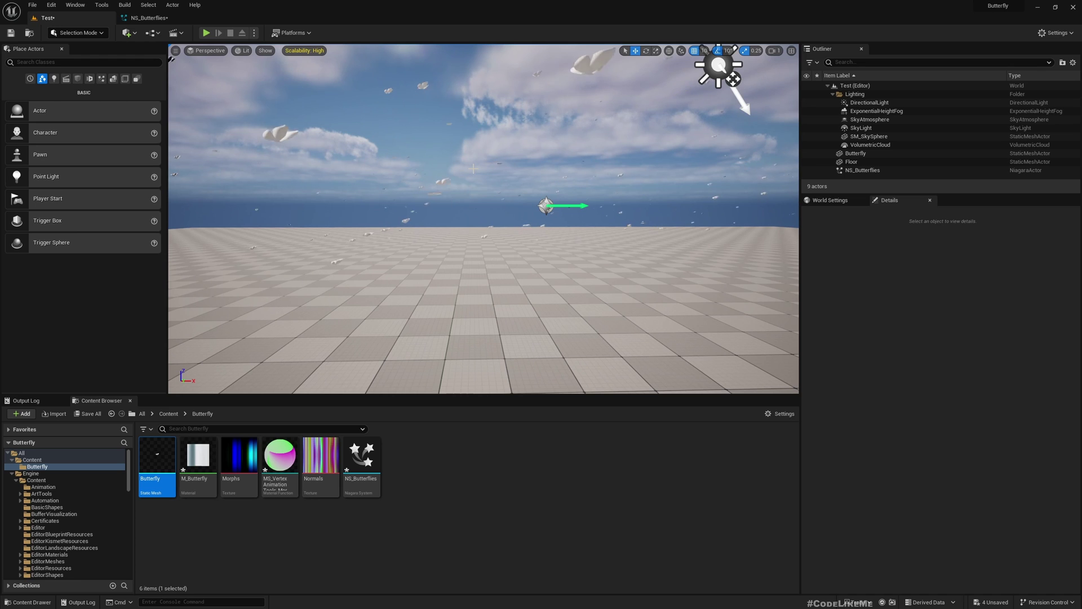
{"action": "right_click_drag", "start_coordinate": [484, 220], "coordinate": [484, 293]}
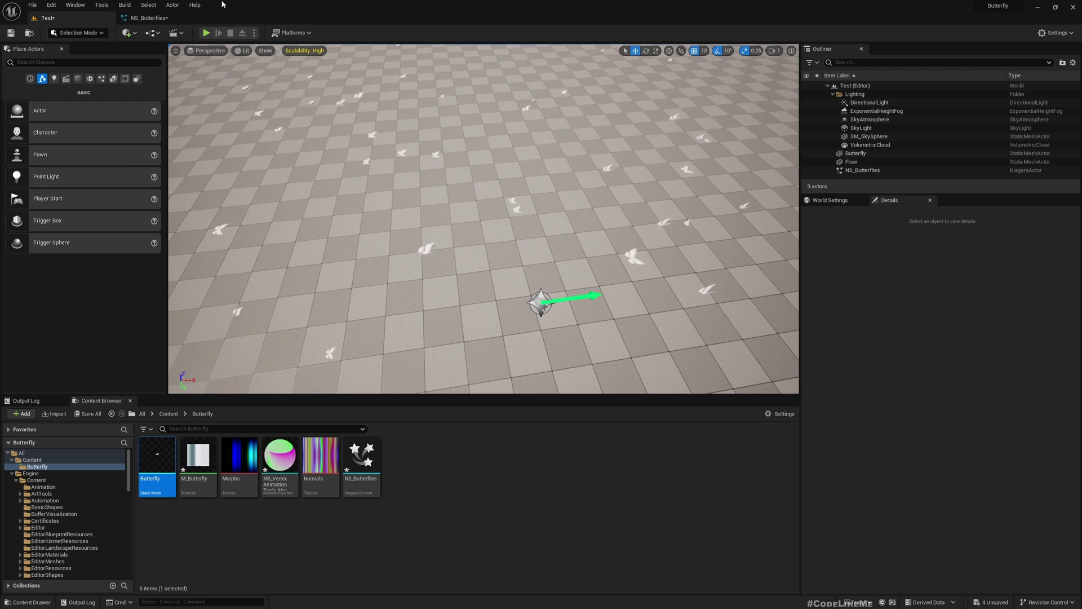
{"action": "left_click", "coordinate": [149, 17]}
Set the Mesh Renderer's Facing Mode to Velocity.
{"action": "left_click", "coordinate": [618, 356]}
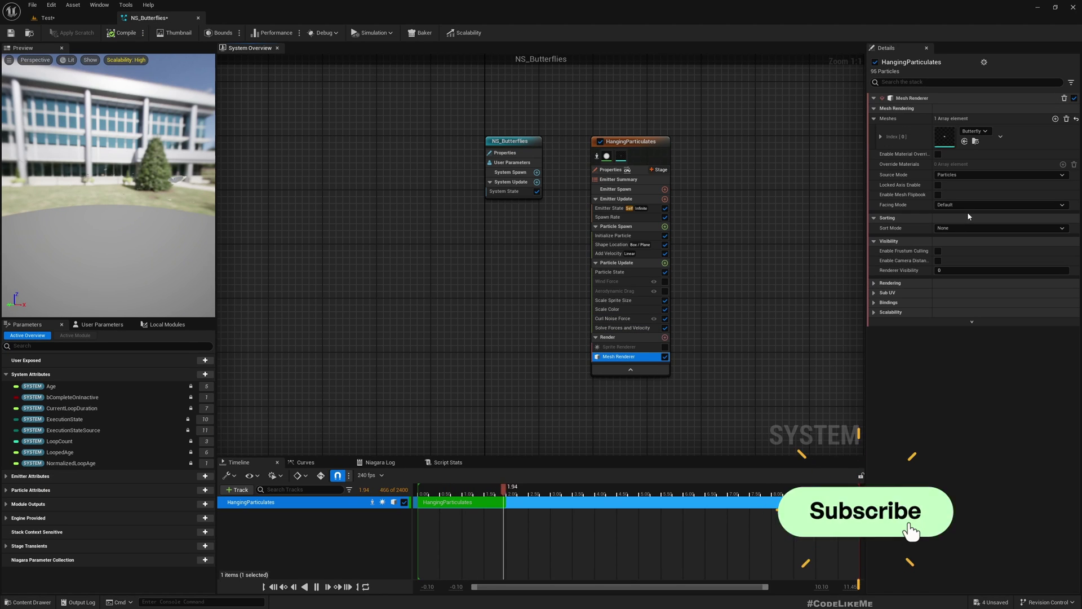
{"action": "left_click", "coordinate": [953, 205]}
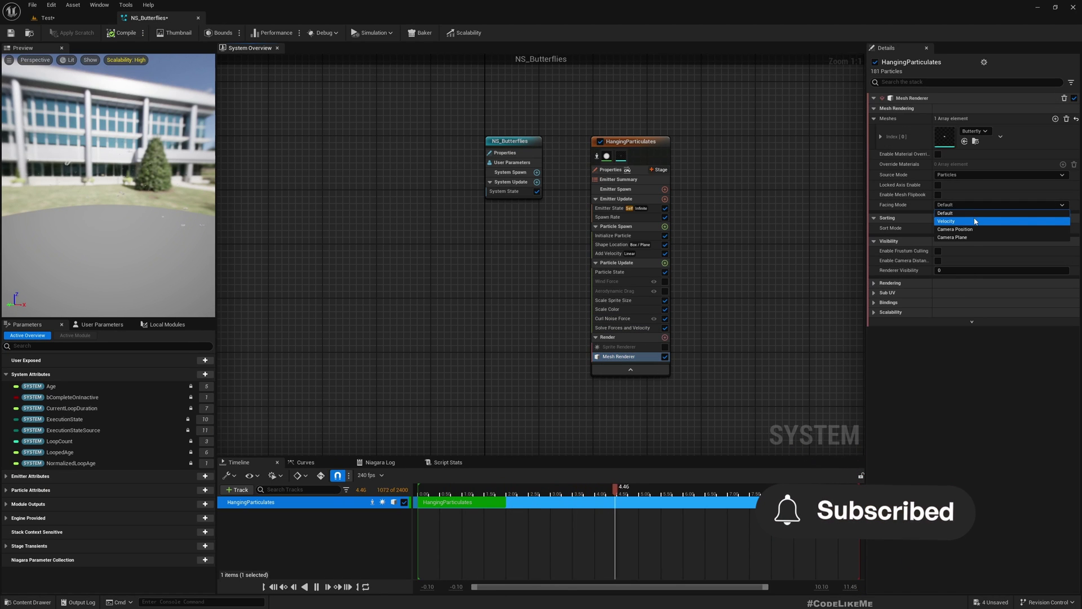
{"action": "left_click", "coordinate": [976, 222]}
Preview the butterflies in the Test level, then return to NS_Butterflies.
{"action": "left_click", "coordinate": [48, 18]}
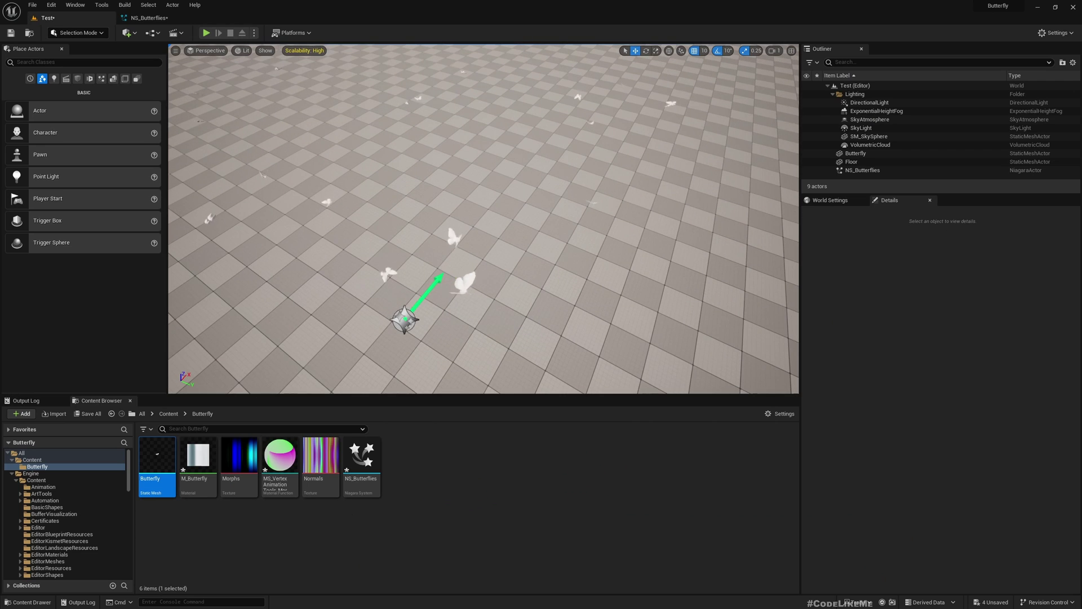
{"action": "right_click_drag", "start_coordinate": [451, 243], "coordinate": [444, 200]}
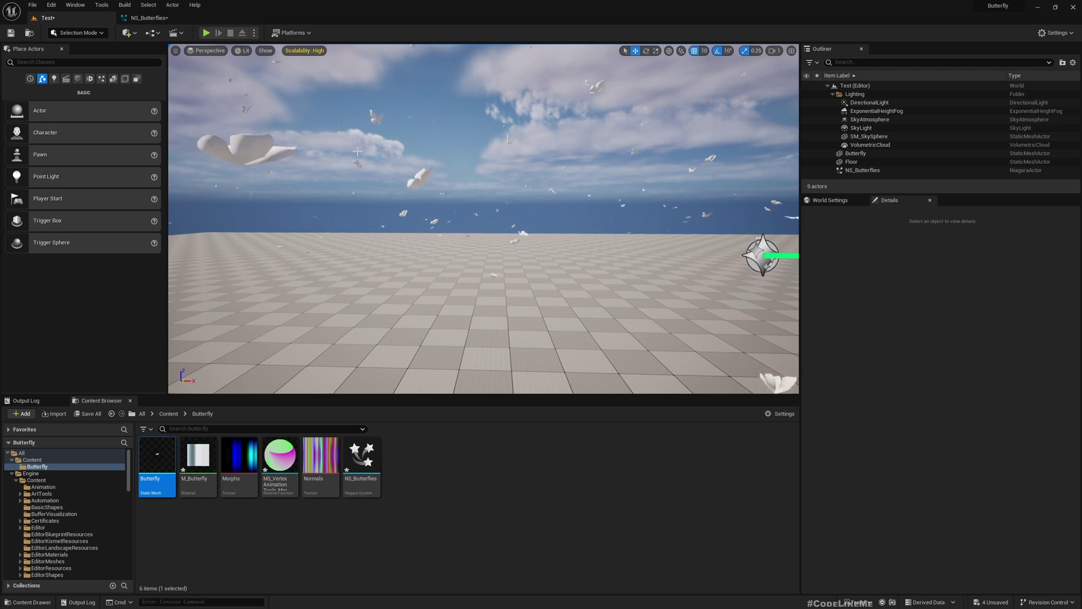
{"action": "left_click", "coordinate": [188, 19]}
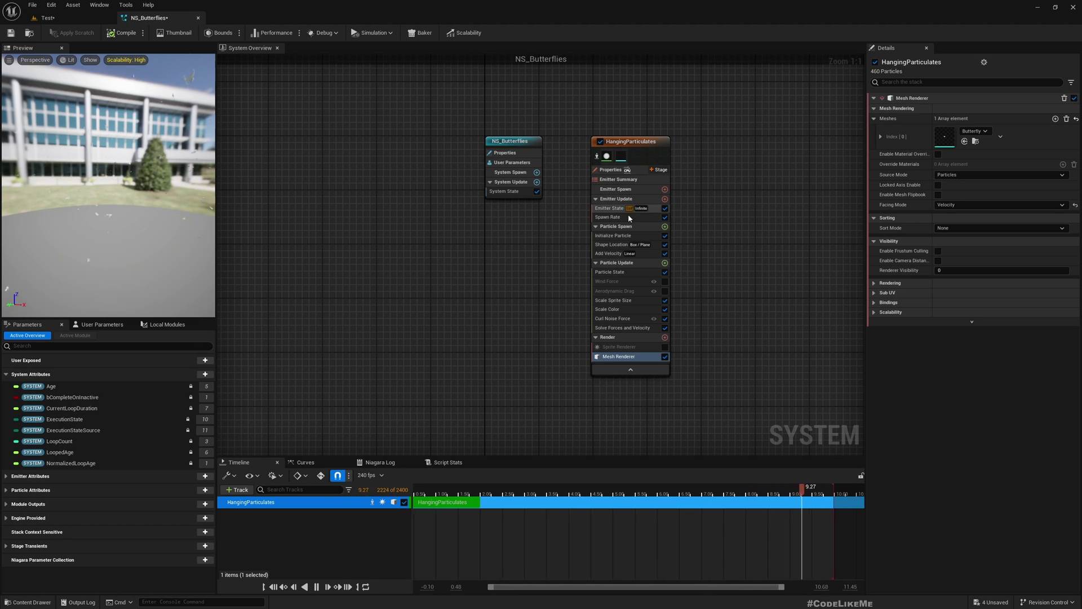
Keep Initialize Particle colour white, then drive it with Select Linear Color from Array.
{"action": "left_click", "coordinate": [615, 235]}
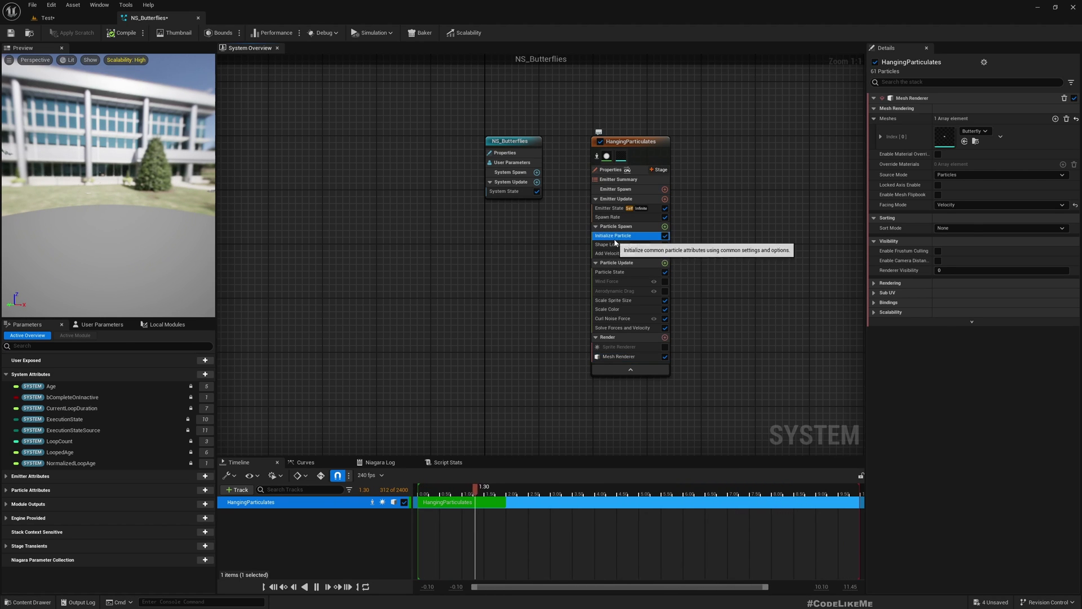
{"action": "left_click", "coordinate": [950, 179]}
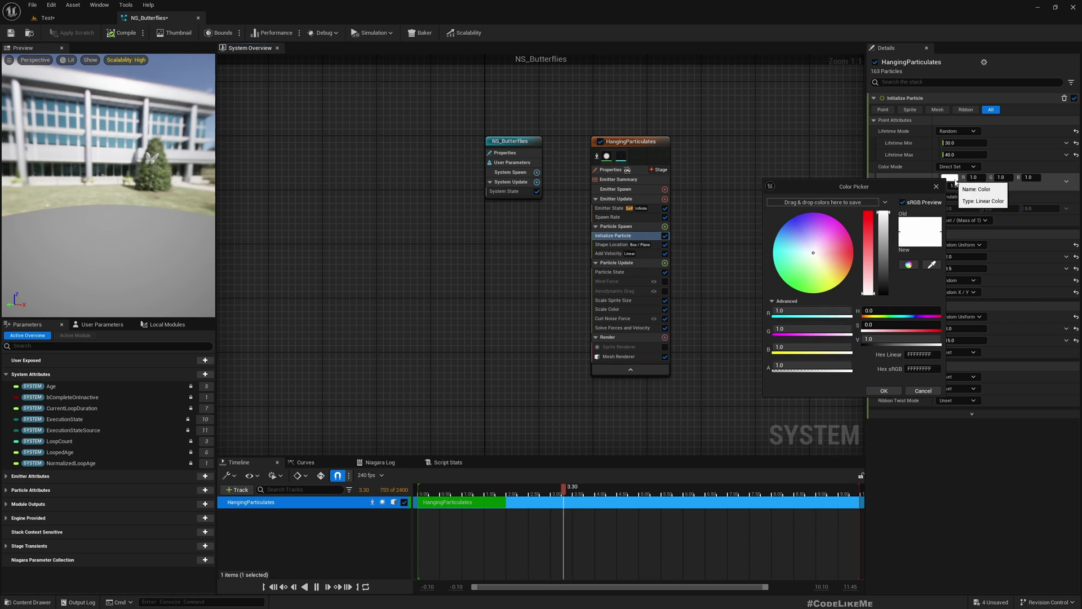
{"action": "left_click_drag", "start_coordinate": [822, 251], "coordinate": [873, 250]}
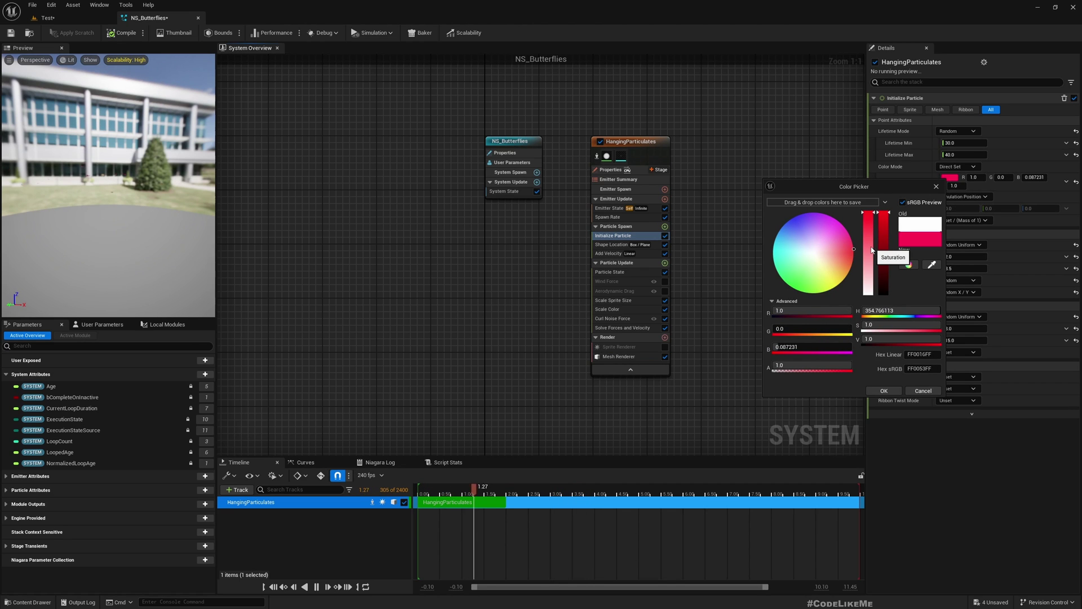
{"action": "left_click", "coordinate": [921, 390]}
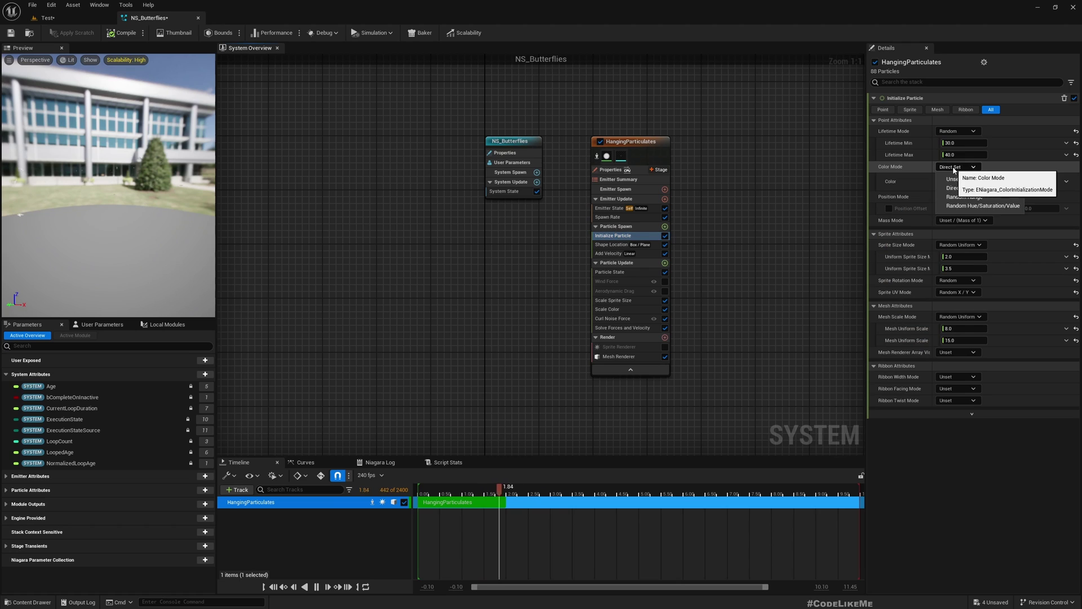
{"action": "left_click", "coordinate": [958, 188]}
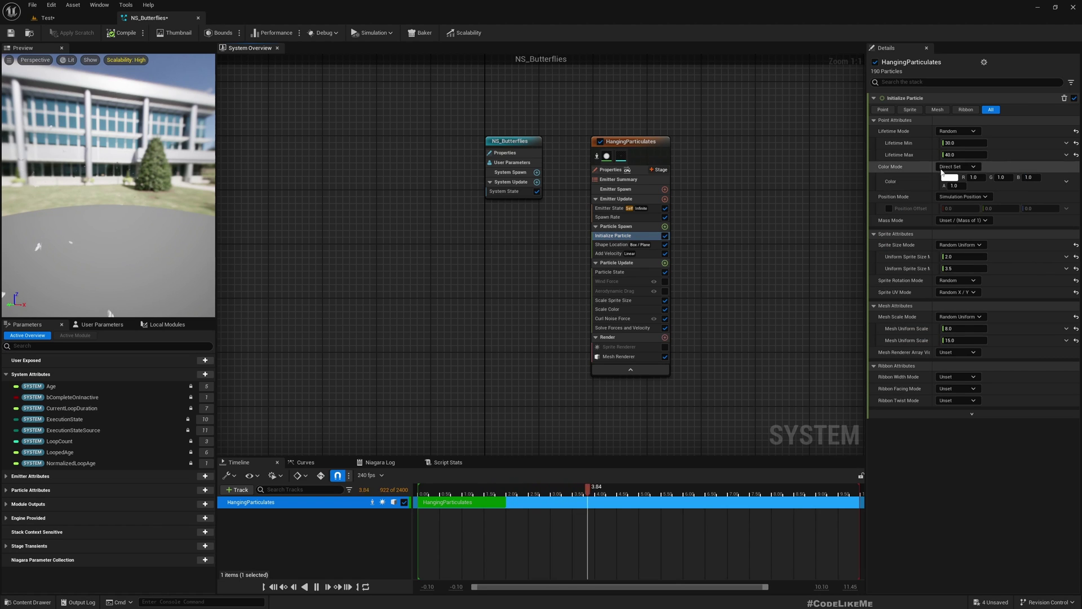
{"action": "left_click", "coordinate": [1066, 182]}
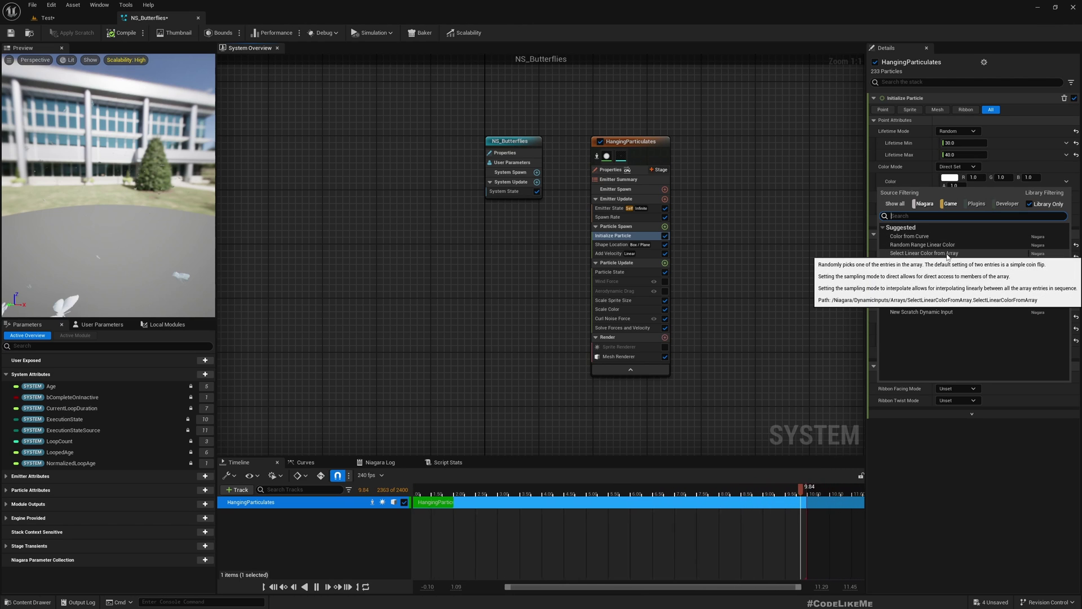
{"action": "left_click", "coordinate": [948, 254]}
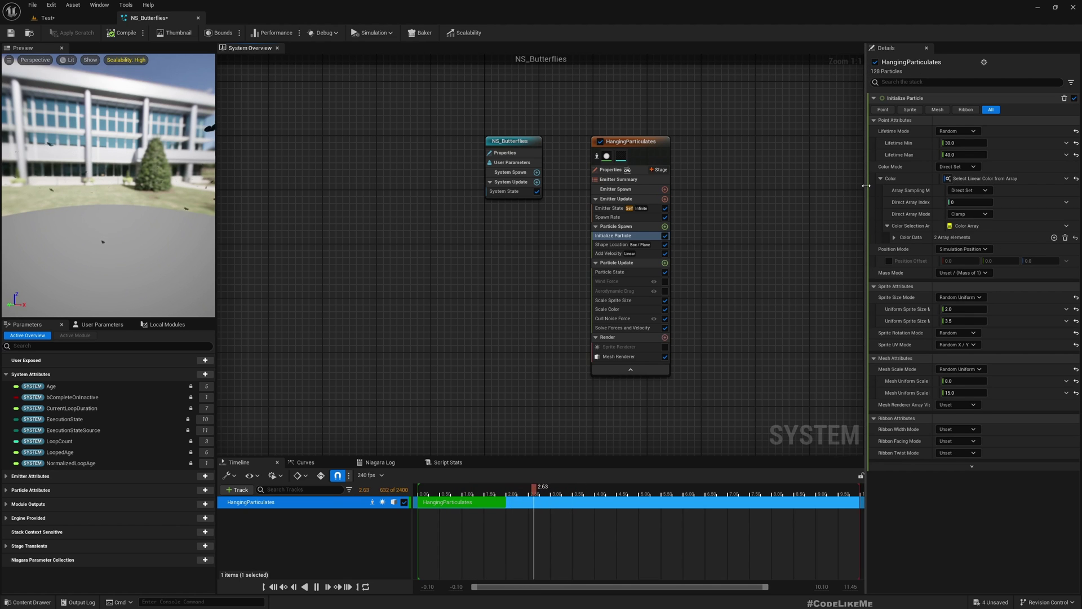
Make the first Color Data entry orange-red, add two entries, and make the third blue.
{"action": "left_click_drag", "start_coordinate": [866, 186], "coordinate": [752, 186]}
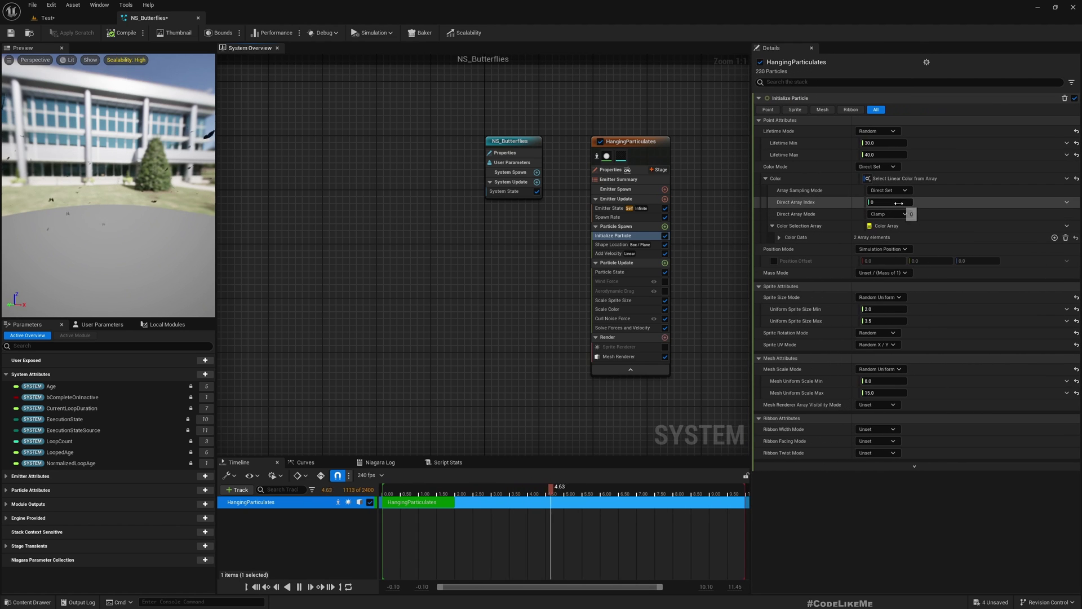
{"action": "left_click", "coordinate": [779, 237]}
{"action": "left_click", "coordinate": [914, 254]}
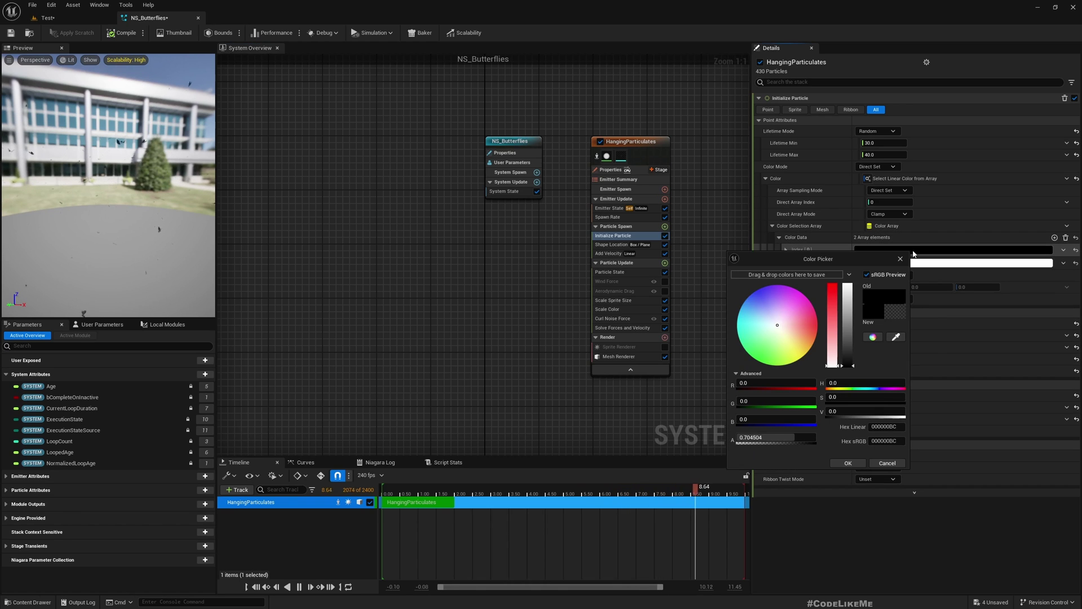
{"action": "left_click_drag", "start_coordinate": [803, 318], "coordinate": [913, 372]}
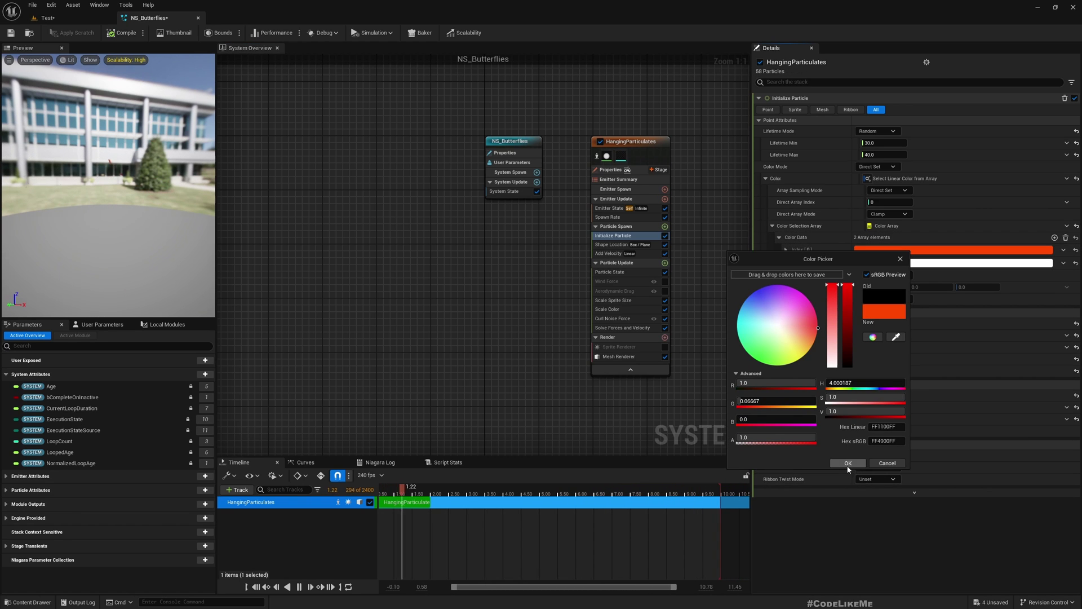
{"action": "left_click", "coordinate": [848, 464]}
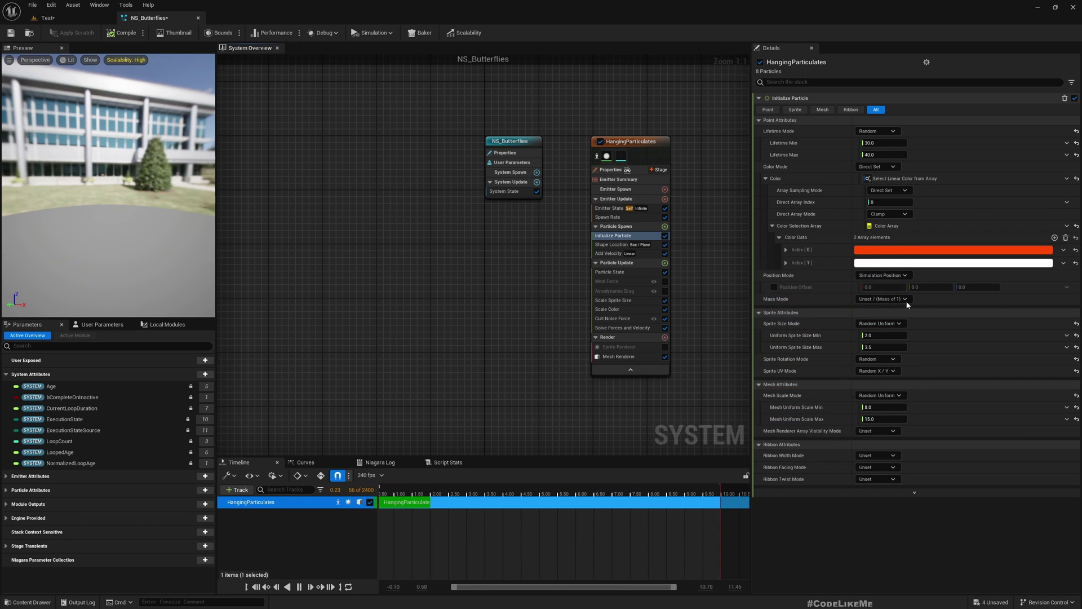
{"action": "left_click", "coordinate": [1054, 237]}
{"action": "left_click", "coordinate": [1055, 238]}
{"action": "left_click", "coordinate": [1054, 238]}
{"action": "left_click", "coordinate": [1055, 237]}
{"action": "left_click", "coordinate": [979, 277]}
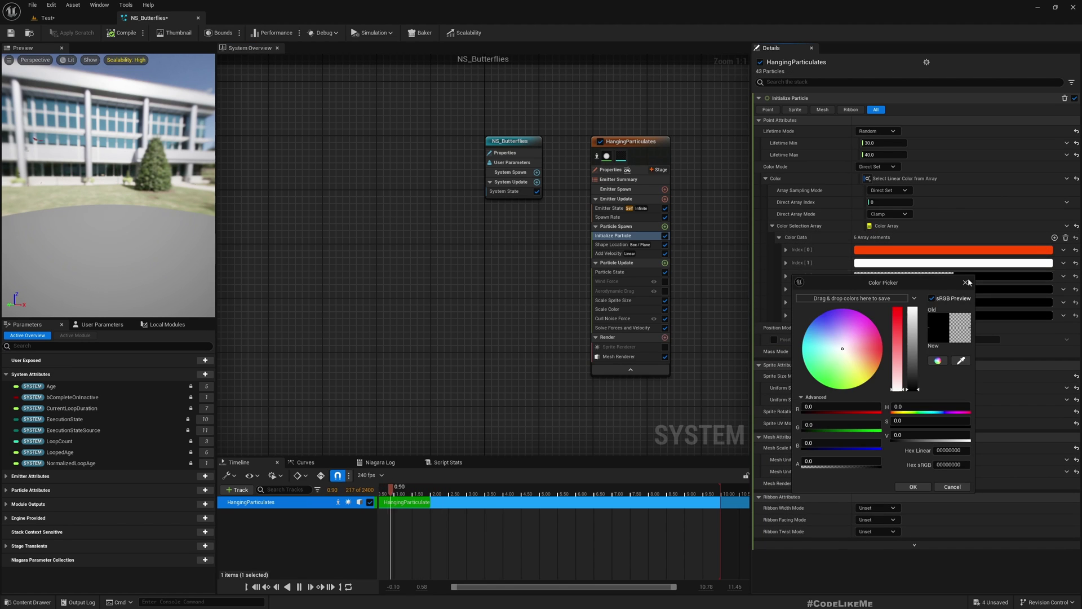
{"action": "left_click_drag", "start_coordinate": [831, 359], "coordinate": [803, 310]}
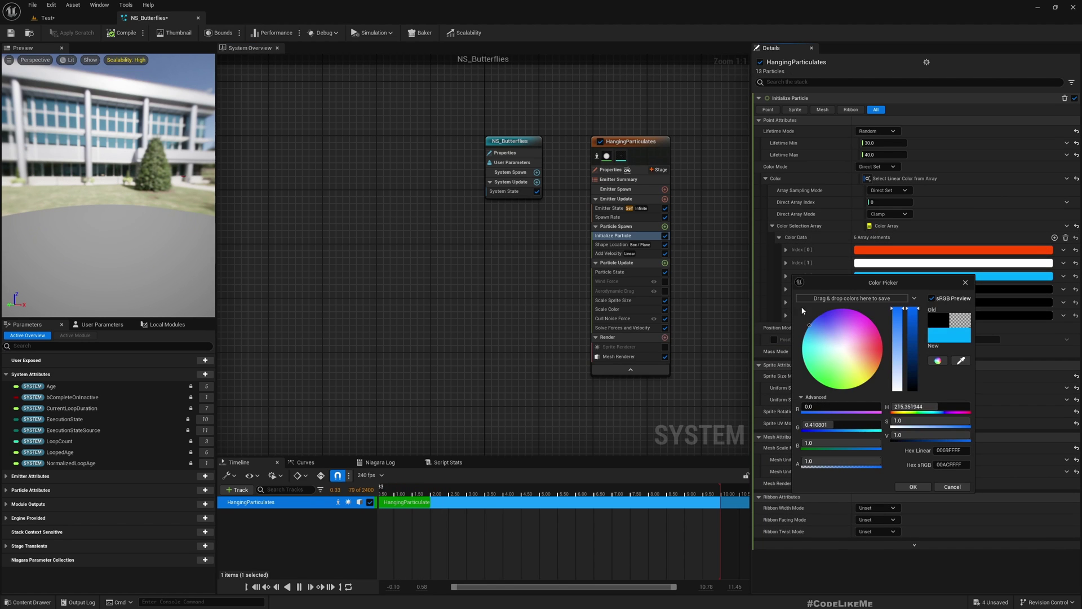
{"action": "left_click", "coordinate": [914, 487]}
Set Color Data Index 3, 4 and 5 to yellow, green and purple.
{"action": "left_click", "coordinate": [971, 289]}
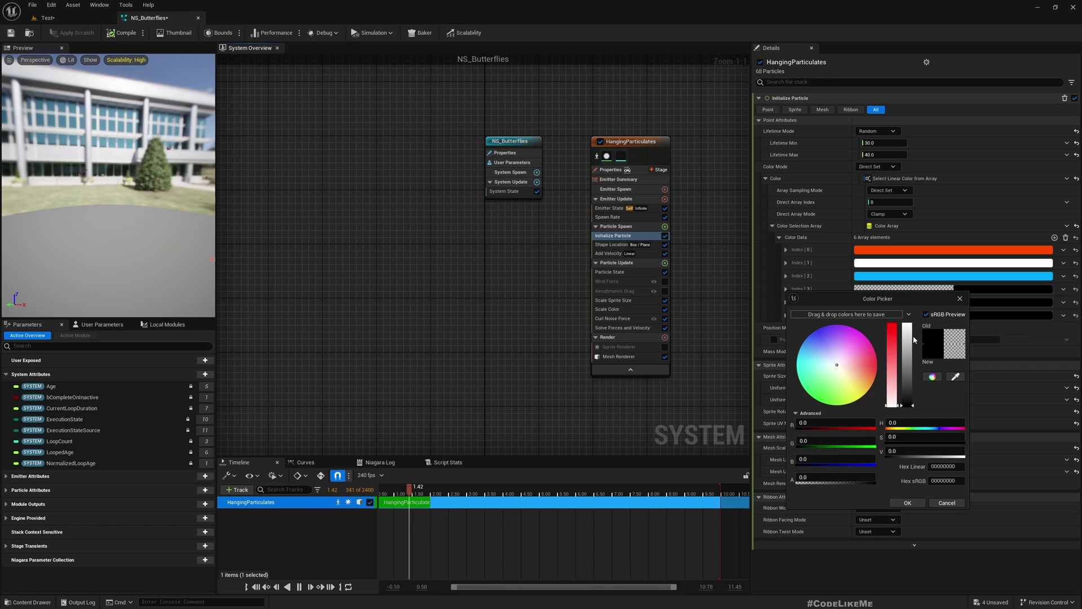
{"action": "left_click_drag", "start_coordinate": [849, 376], "coordinate": [862, 396]}
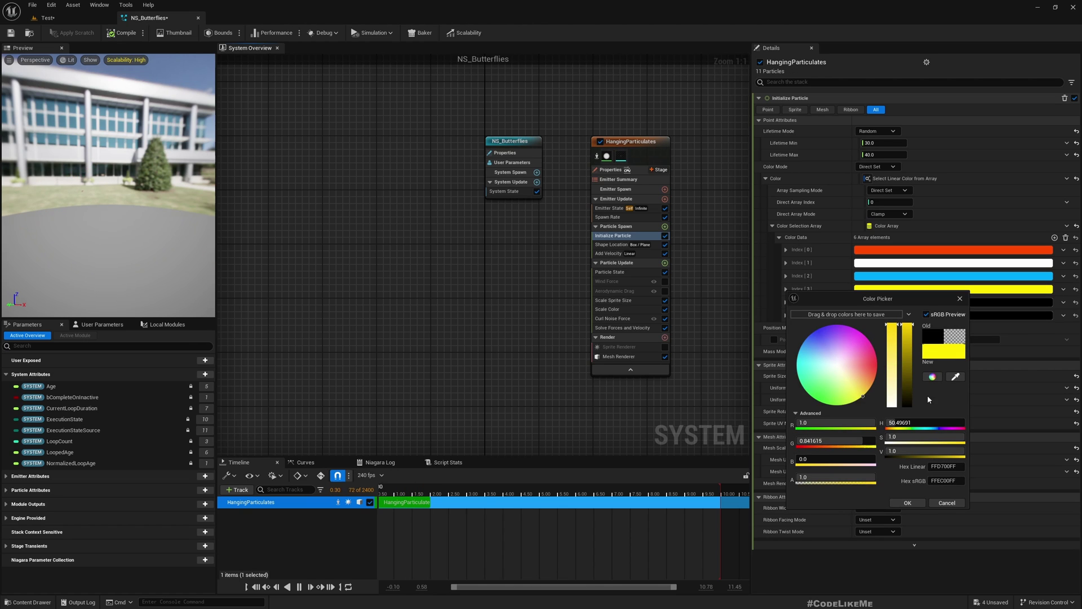
{"action": "left_click", "coordinate": [907, 502]}
{"action": "left_click", "coordinate": [973, 303]}
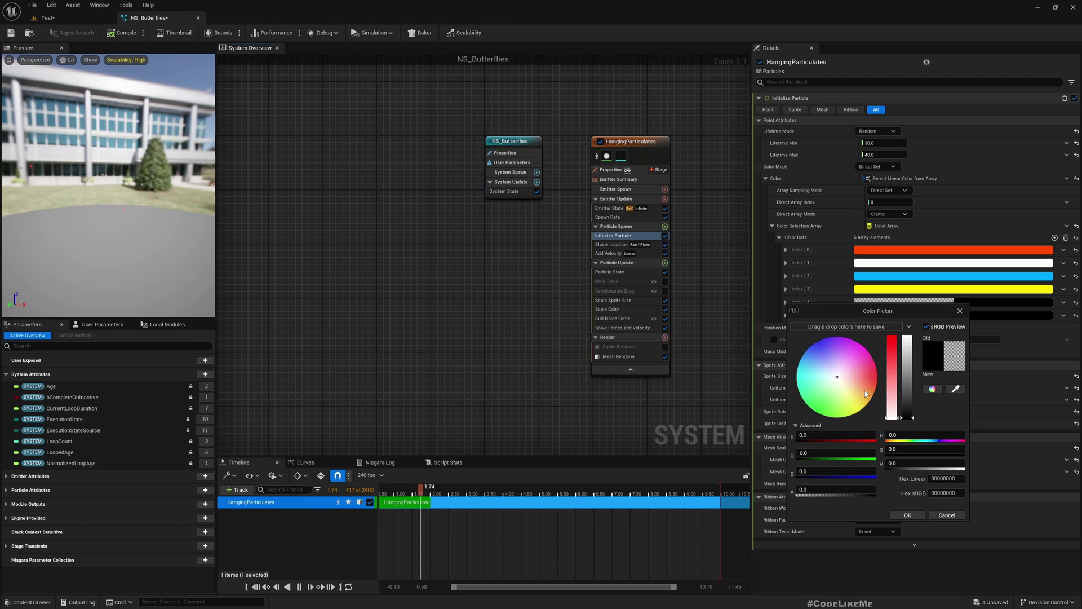
{"action": "left_click_drag", "start_coordinate": [856, 394], "coordinate": [792, 447]}
{"action": "left_click", "coordinate": [909, 515]}
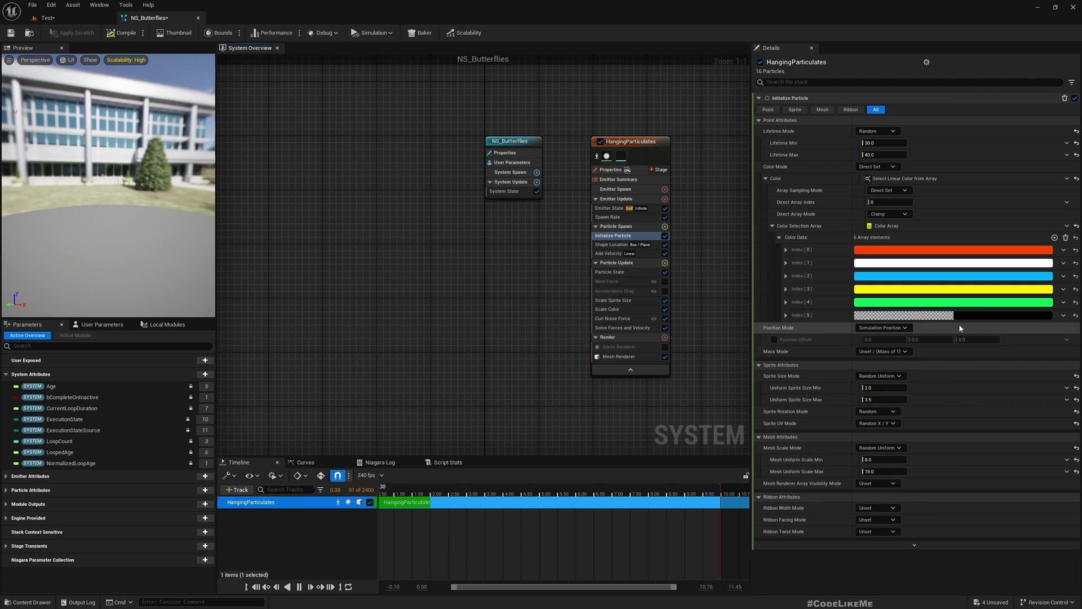
{"action": "left_click", "coordinate": [969, 316]}
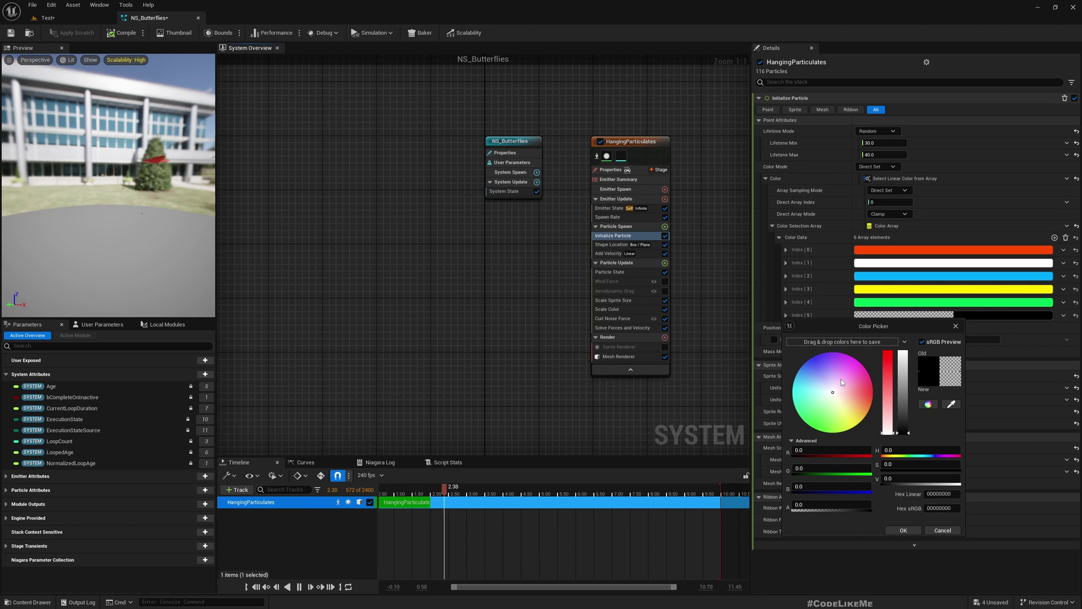
{"action": "left_click", "coordinate": [820, 360]}
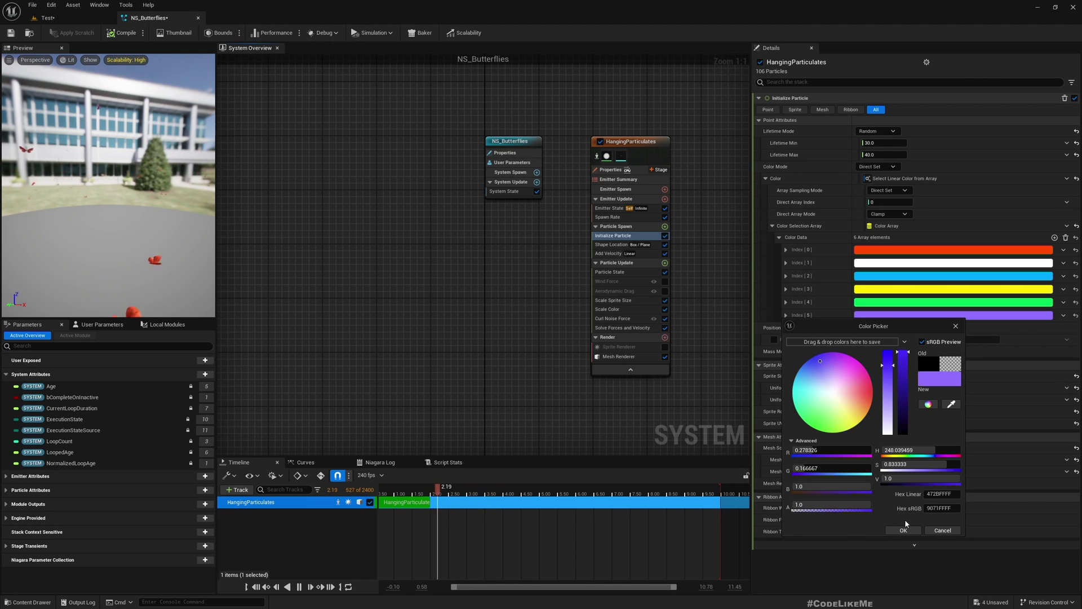
{"action": "left_click", "coordinate": [903, 529]}
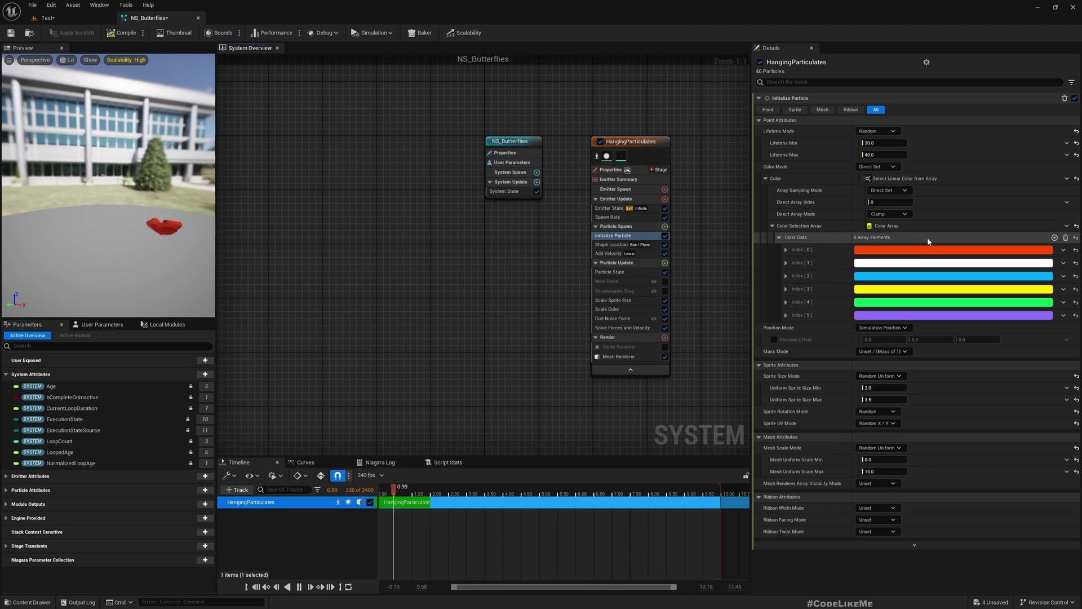
Set Array Sampling Mode to Random and view the Test level.
{"action": "left_click", "coordinate": [887, 202]}
{"action": "left_click_drag", "start_coordinate": [128, 219], "coordinate": [172, 214]}
{"action": "left_click", "coordinate": [81, 19]}
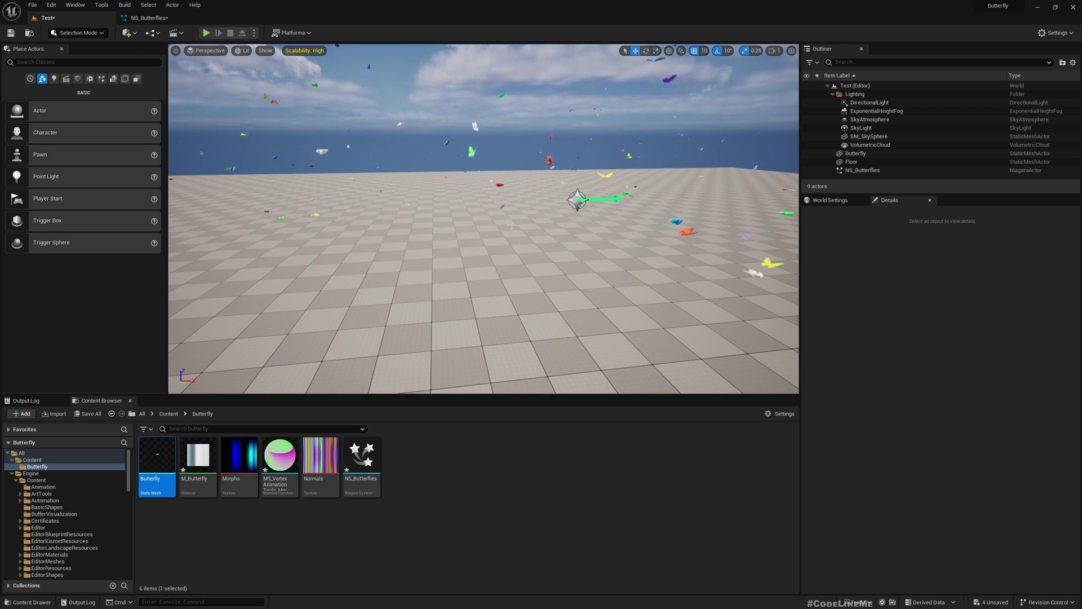
{"action": "right_click_drag", "start_coordinate": [512, 226], "coordinate": [494, 243]}
{"action": "key", "text": "F11"}
{"action": "key", "text": "g"}
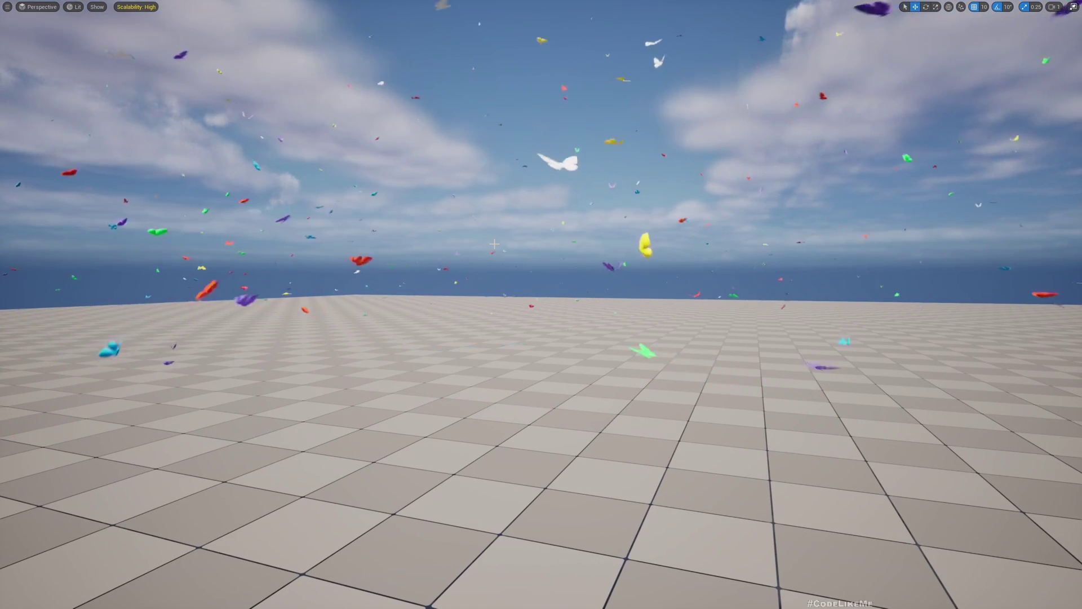
{"action": "right_click_drag", "start_coordinate": [494, 244], "coordinate": [488, 228]}
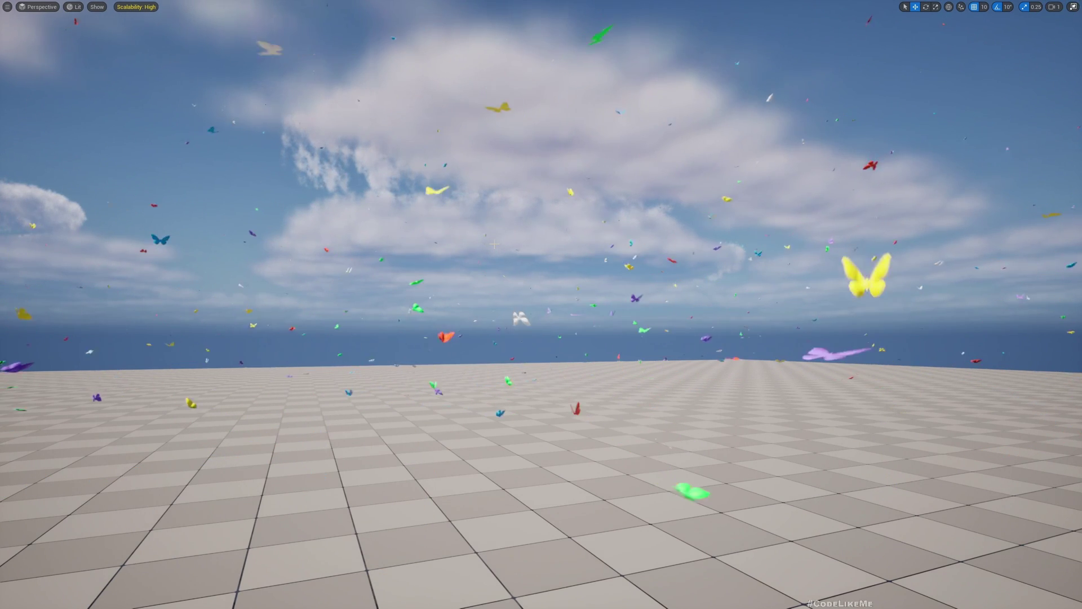
{"action": "key", "text": "F11"}
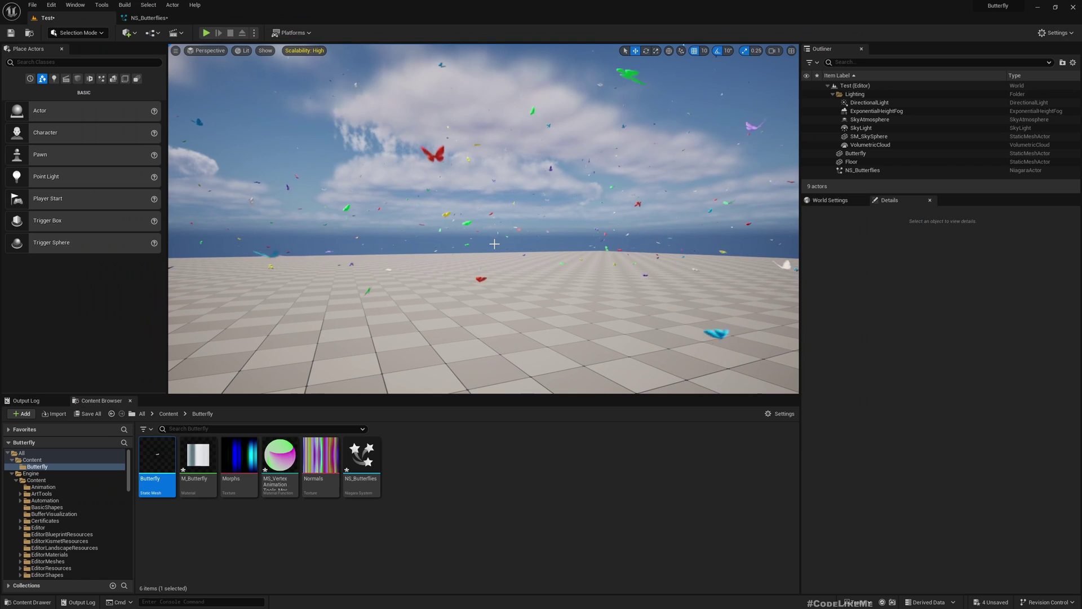
Lower the NS_Butterflies Spawn Rate from 50 to 20 and return to the Test level.
{"action": "left_click", "coordinate": [160, 18]}
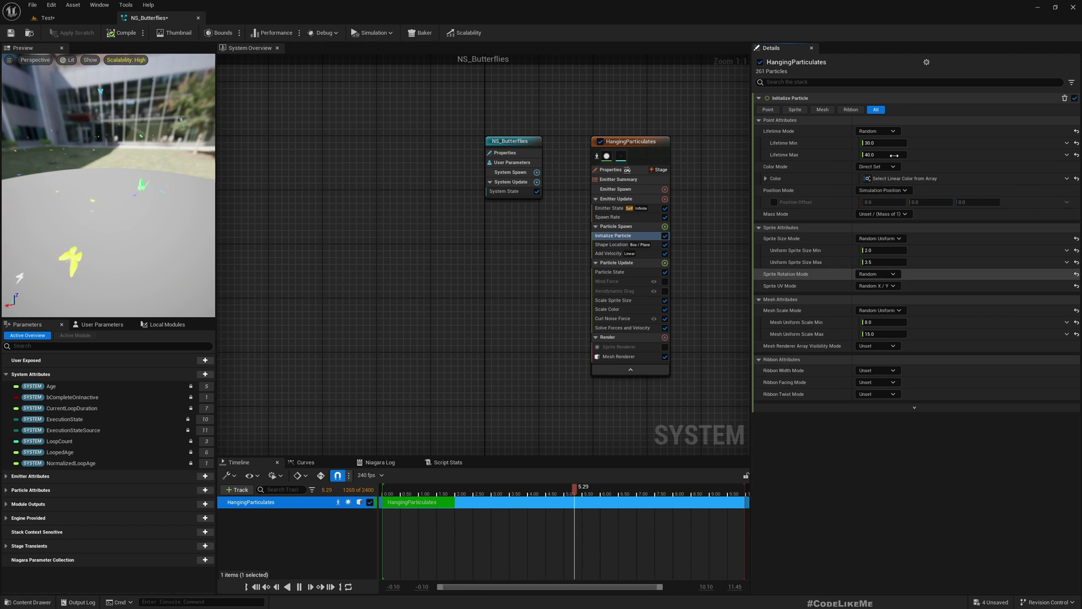
{"action": "left_click", "coordinate": [614, 219]}
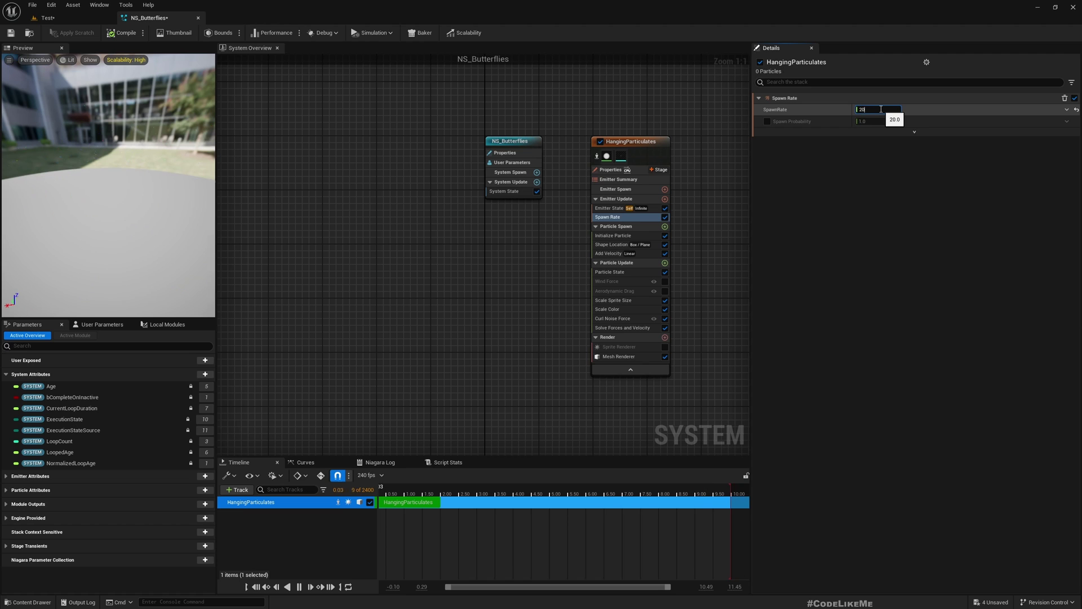
{"action": "left_click", "coordinate": [46, 17]}
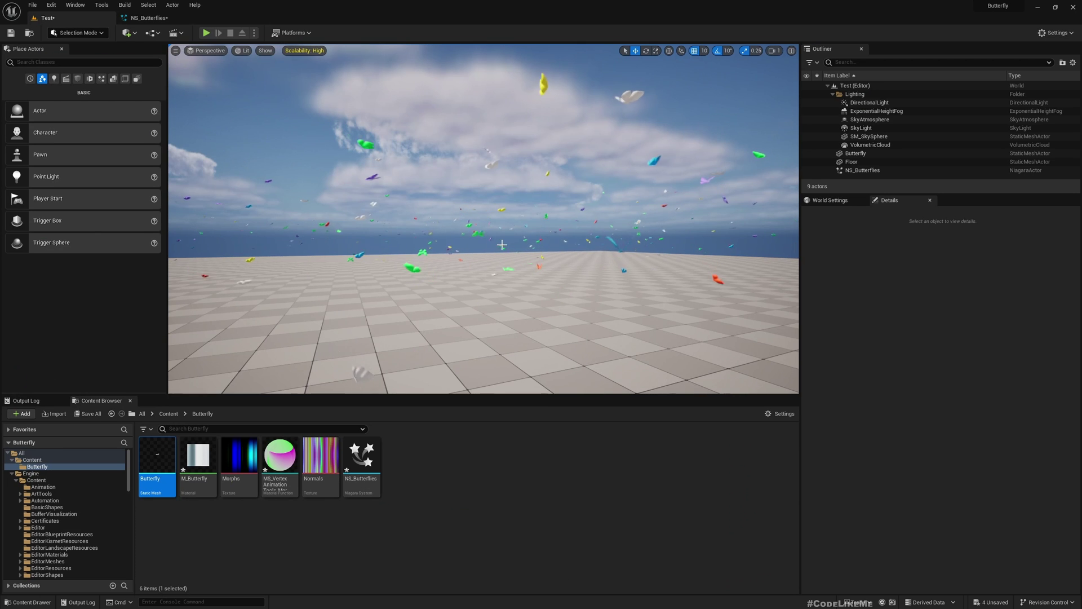
Go full-screen with F11 and look around the sky at the multicoloured butterfly swarm.
{"action": "mouse_move", "coordinate": [510, 243]}
{"action": "right_mouse_down"}
{"action": "mouse_move", "coordinate": [495, 244]}
{"action": "mouse_move", "coordinate": [509, 247]}
{"action": "right_mouse_up"}
{"action": "key", "text": "F11"}
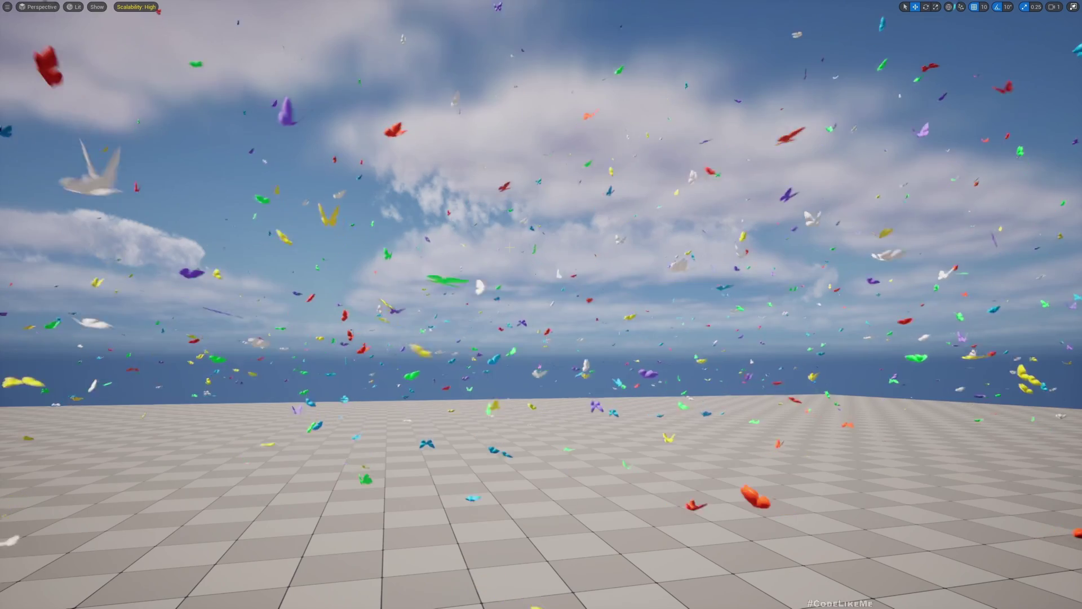
{"action": "right_click_drag", "start_coordinate": [515, 249], "coordinate": [515, 249]}
{"action": "right_click_drag", "start_coordinate": [602, 501], "coordinate": [601, 501]}
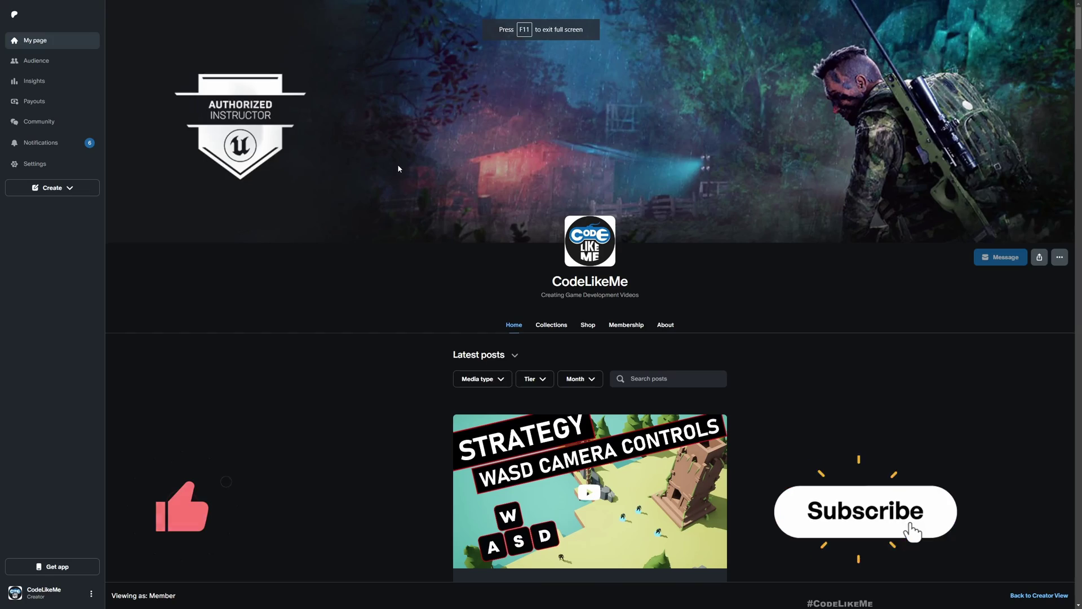
Scroll down the Patreon feed to the Runtime Infinite Terrain Generation Plugin post.
{"action": "scroll", "coordinate": [406, 169], "scroll_direction": "down", "scroll_amount": 8}
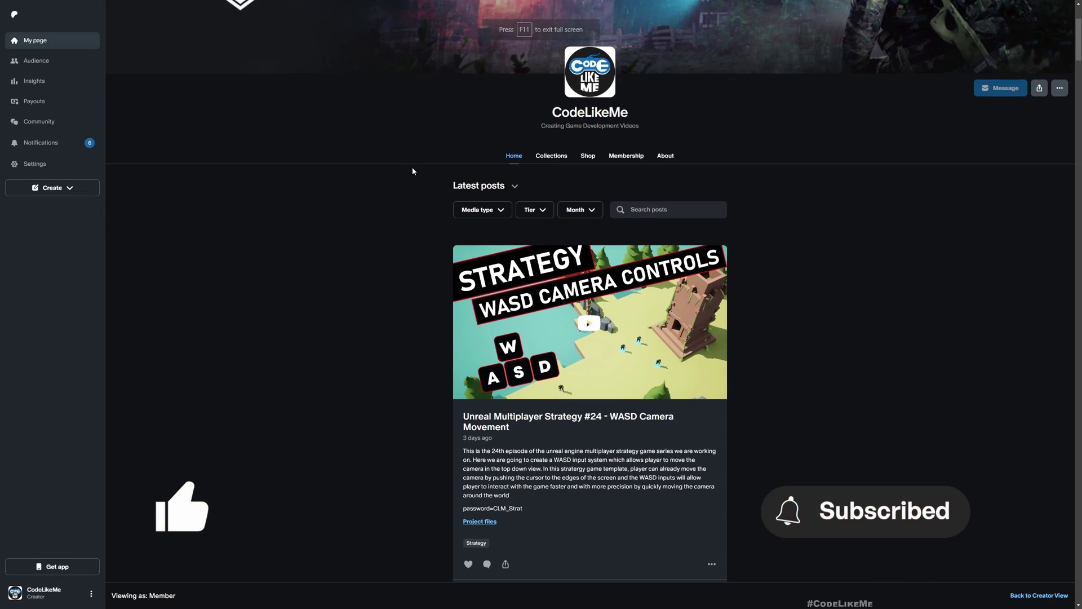
{"action": "scroll", "coordinate": [434, 171], "scroll_direction": "down", "scroll_amount": 15}
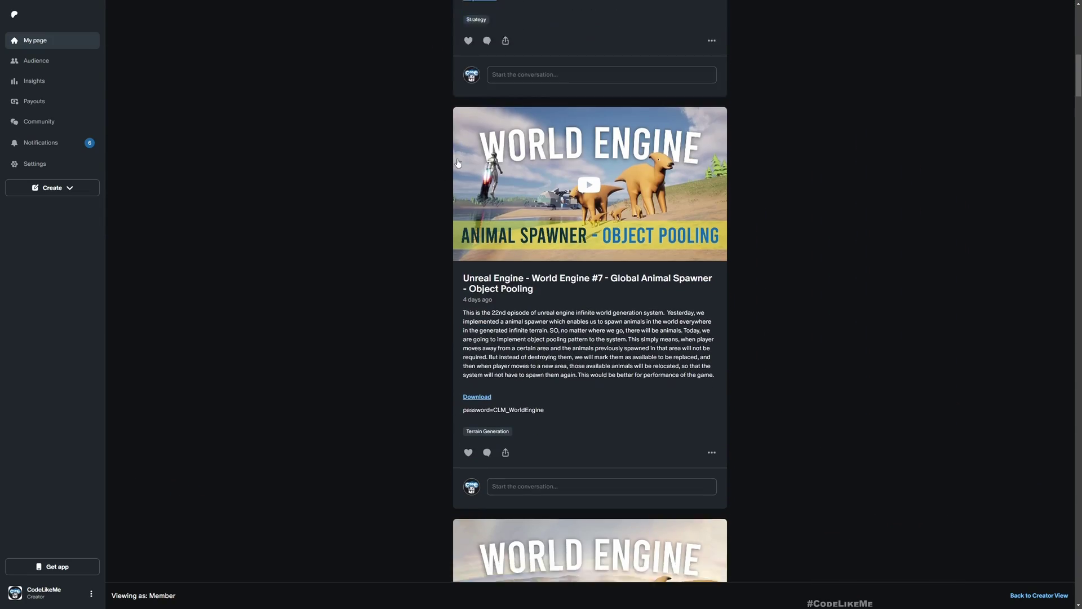
{"action": "scroll", "coordinate": [459, 167], "scroll_direction": "down", "scroll_amount": 20}
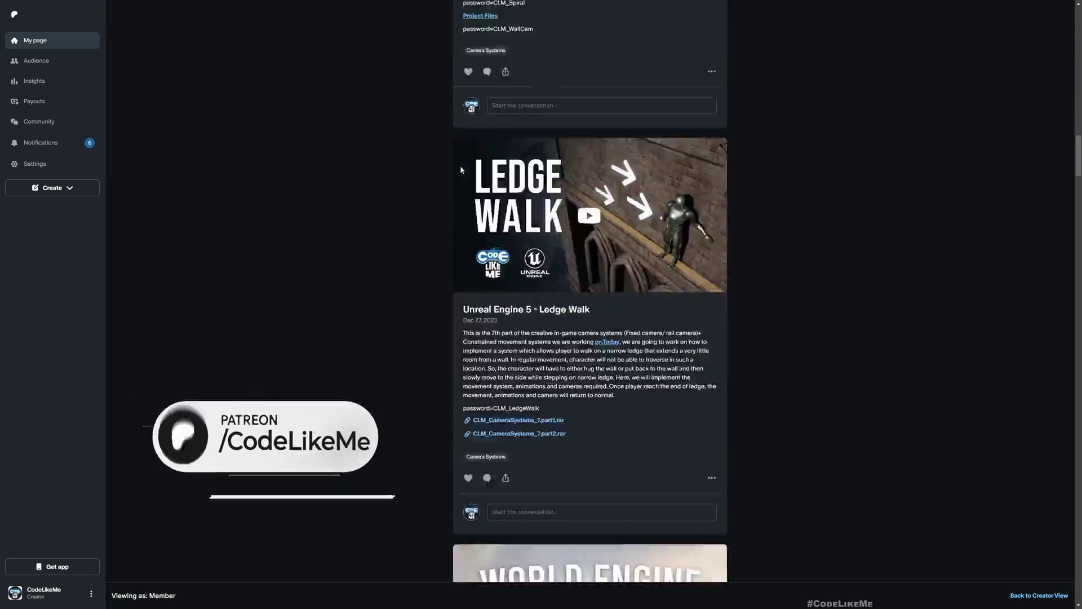
{"action": "scroll", "coordinate": [461, 167], "scroll_direction": "down", "scroll_amount": 20}
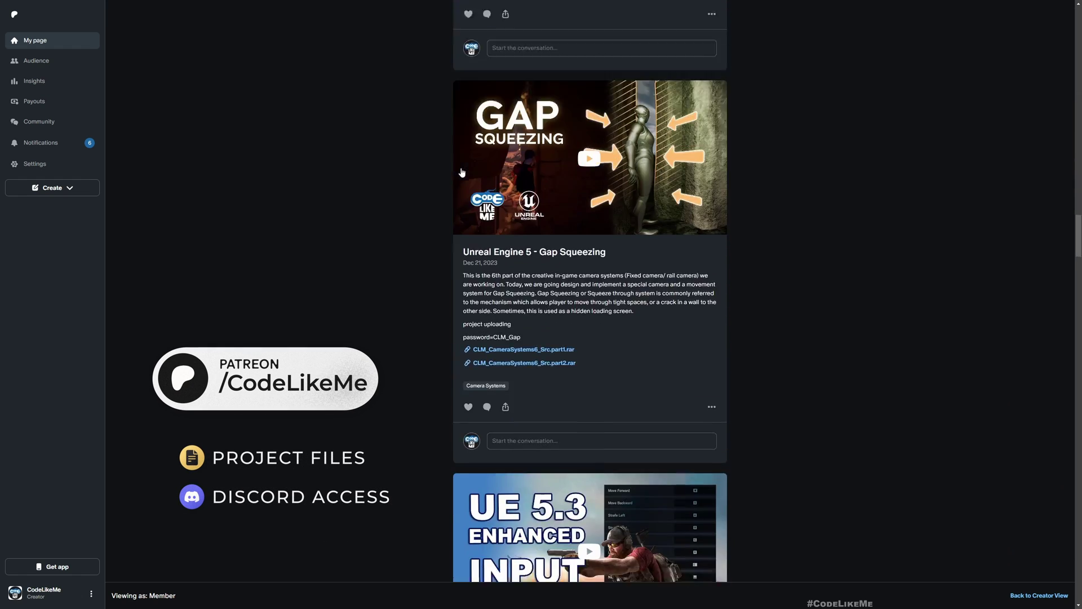
{"action": "scroll", "coordinate": [461, 180], "scroll_direction": "down", "scroll_amount": 5}
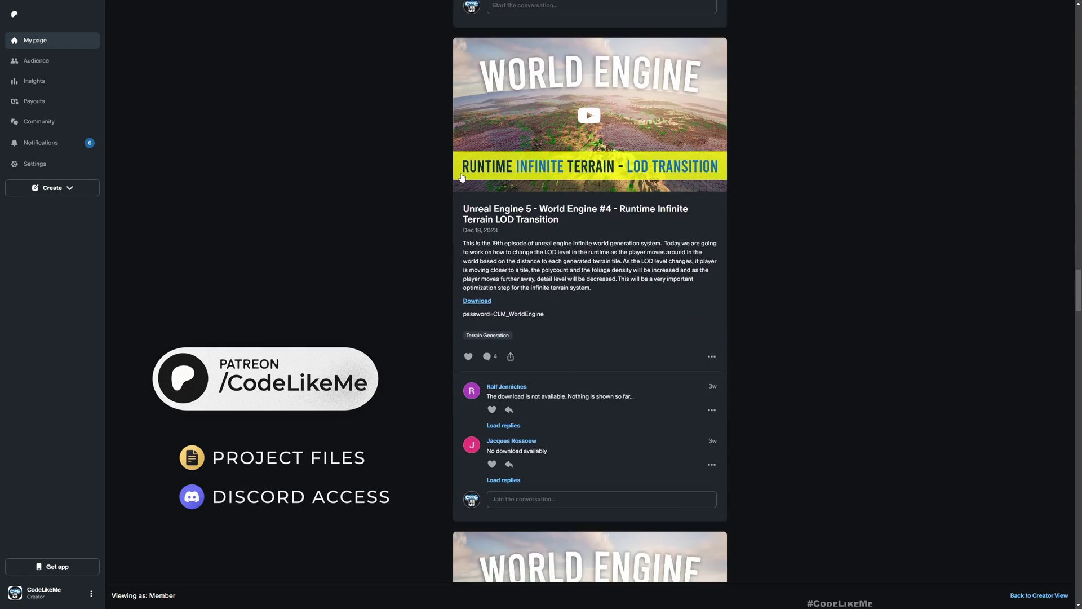
{"action": "scroll", "coordinate": [461, 177], "scroll_direction": "down", "scroll_amount": 7}
{"action": "scroll", "coordinate": [461, 177], "scroll_direction": "down", "scroll_amount": 13}
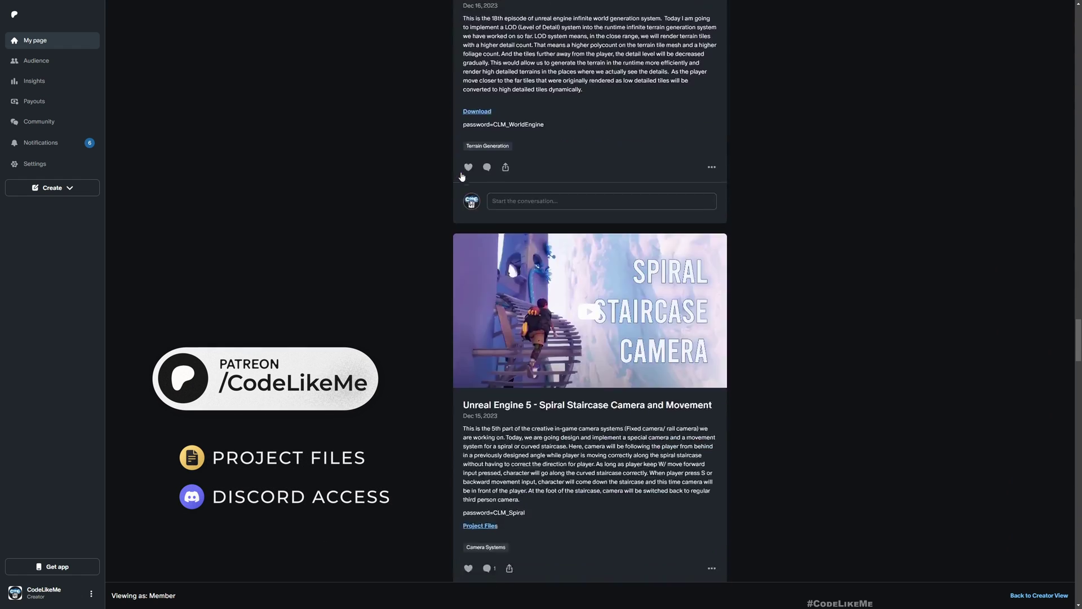
{"action": "scroll", "coordinate": [462, 175], "scroll_direction": "down", "scroll_amount": 13}
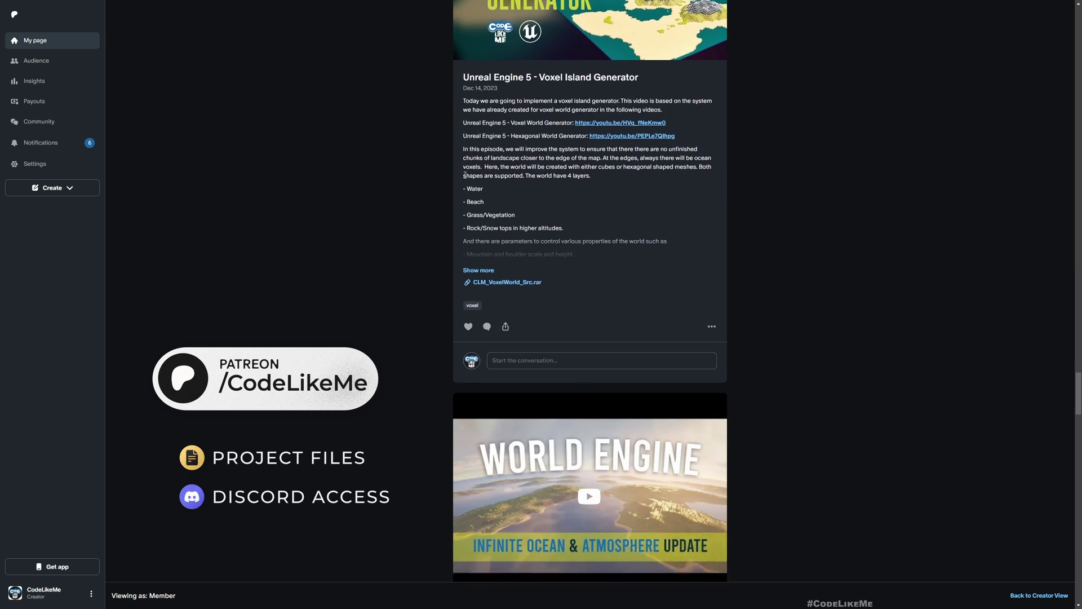
{"action": "scroll", "coordinate": [464, 178], "scroll_direction": "down", "scroll_amount": 4}
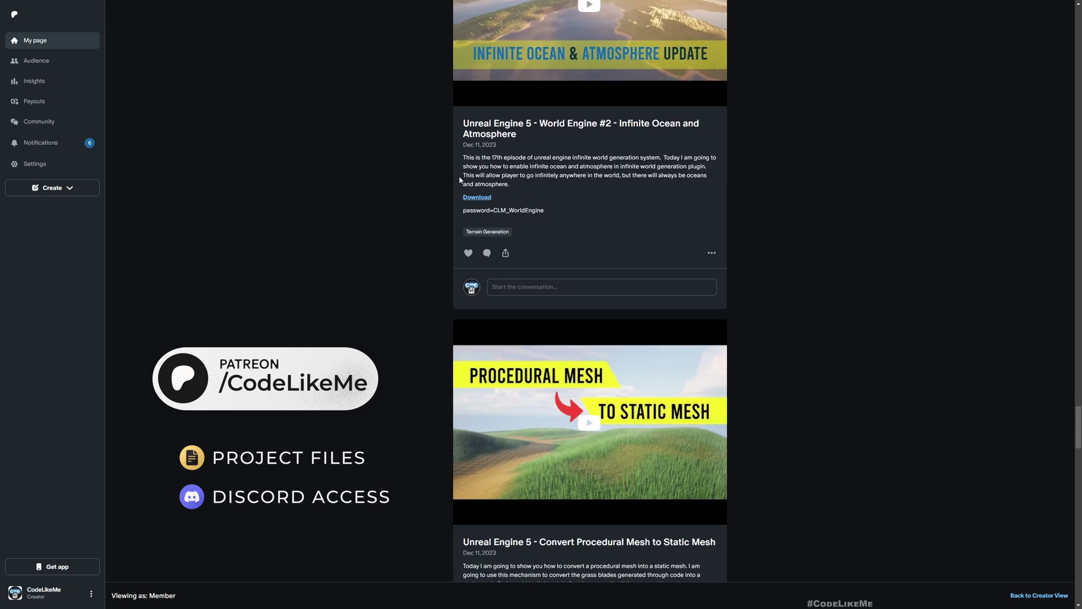
{"action": "scroll", "coordinate": [460, 179], "scroll_direction": "down", "scroll_amount": 10}
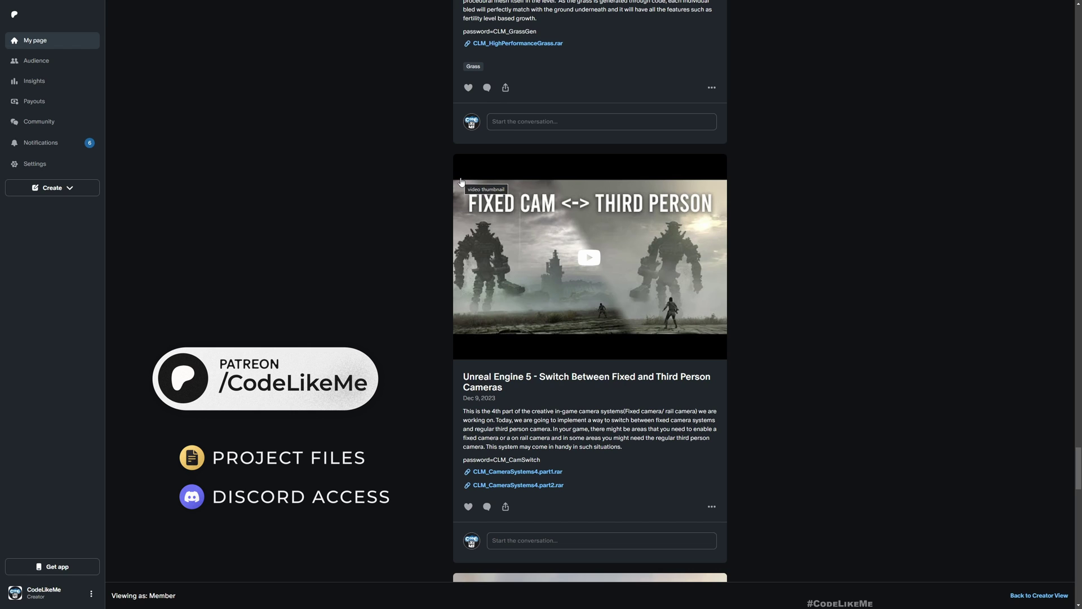
{"action": "scroll", "coordinate": [461, 181], "scroll_direction": "down", "scroll_amount": 10}
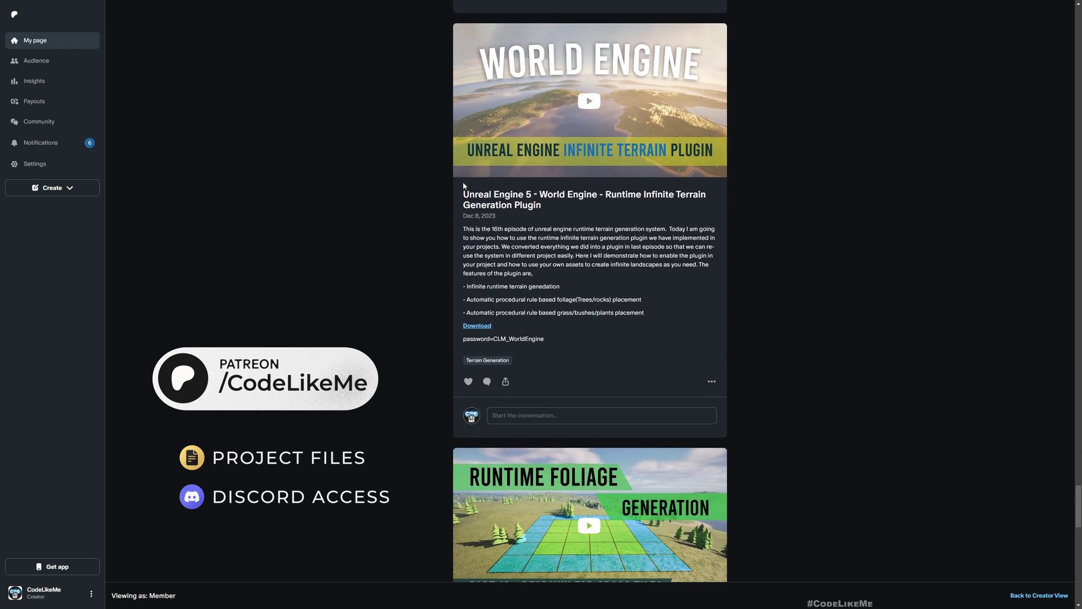
{"action": "scroll", "coordinate": [464, 188], "scroll_direction": "down", "scroll_amount": 14}
{"action": "scroll", "coordinate": [468, 194], "scroll_direction": "down", "scroll_amount": 5}
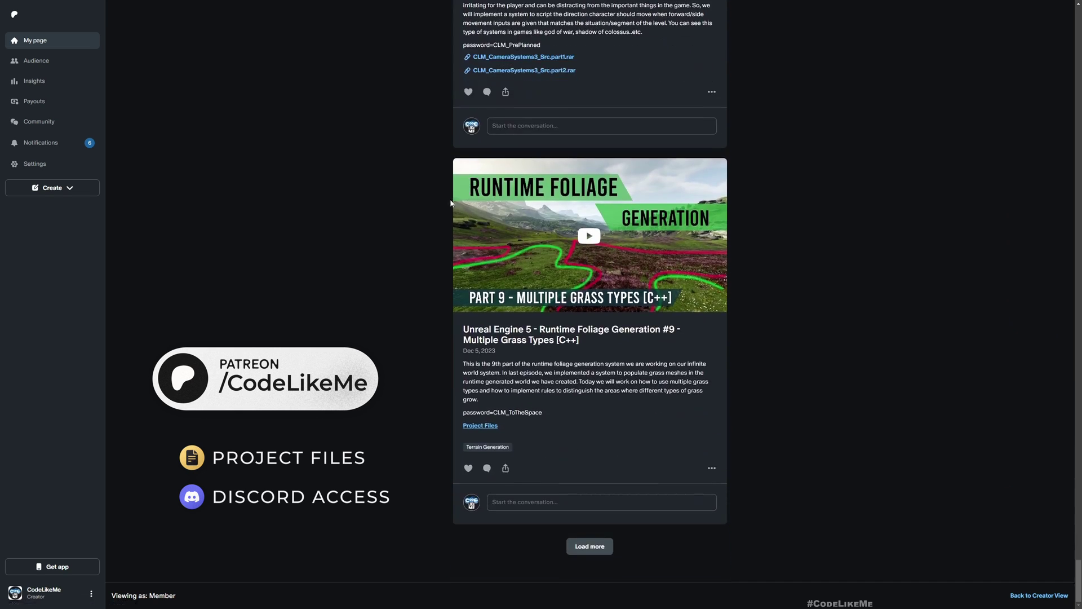
{"action": "scroll", "coordinate": [462, 204], "scroll_direction": "up", "scroll_amount": 20}
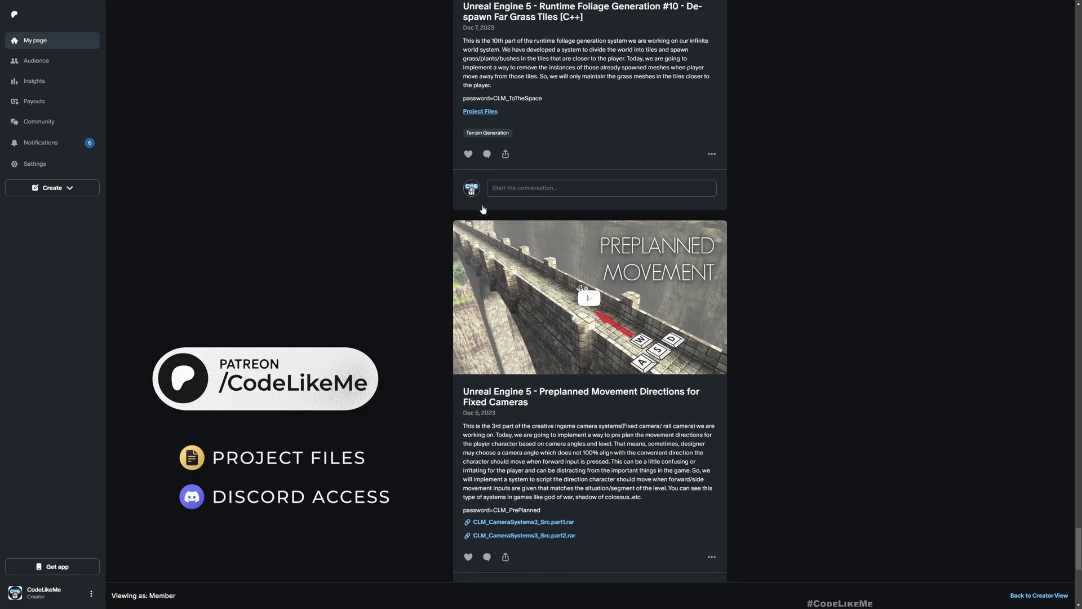